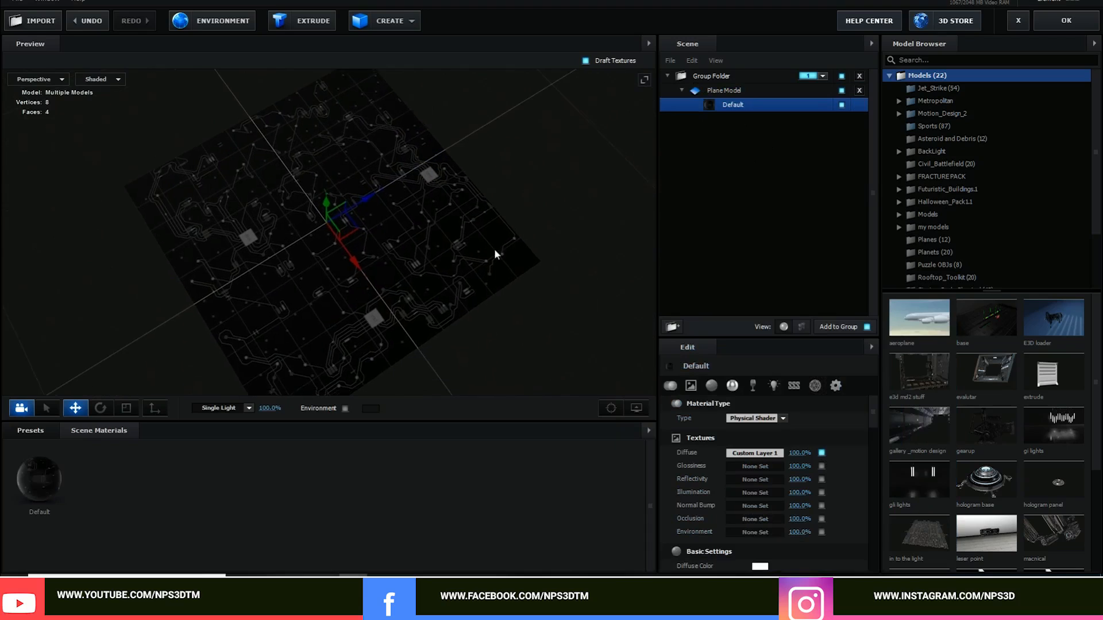
Turn off the grid in the preview's view options
{"action": "scroll", "coordinate": [441, 216], "scroll_direction": "up", "scroll_amount": 5}
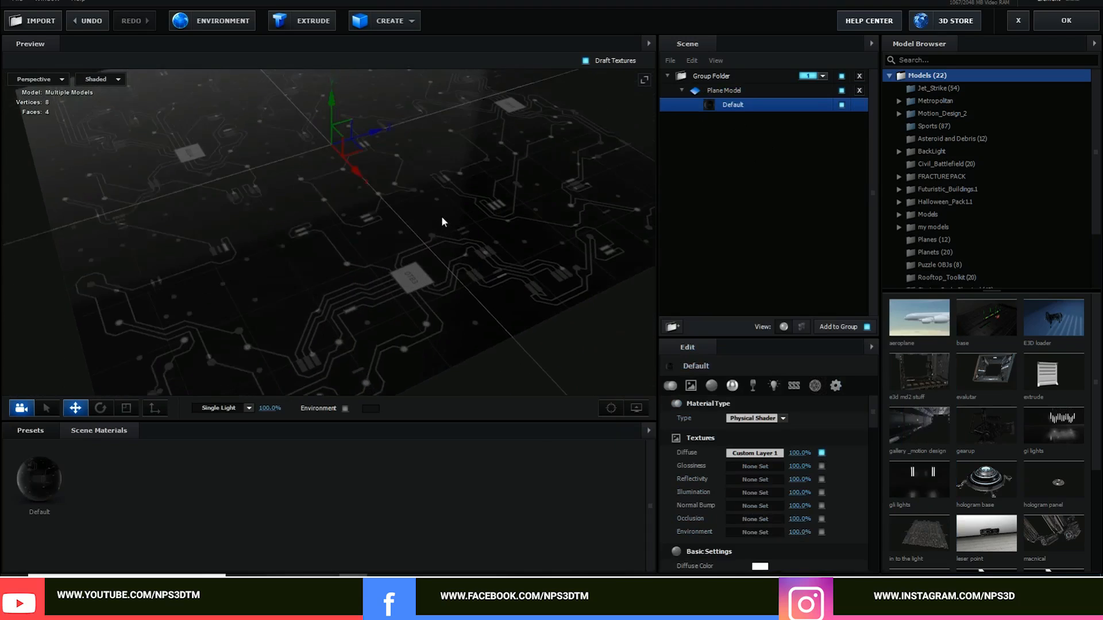
{"action": "left_click", "coordinate": [636, 408]}
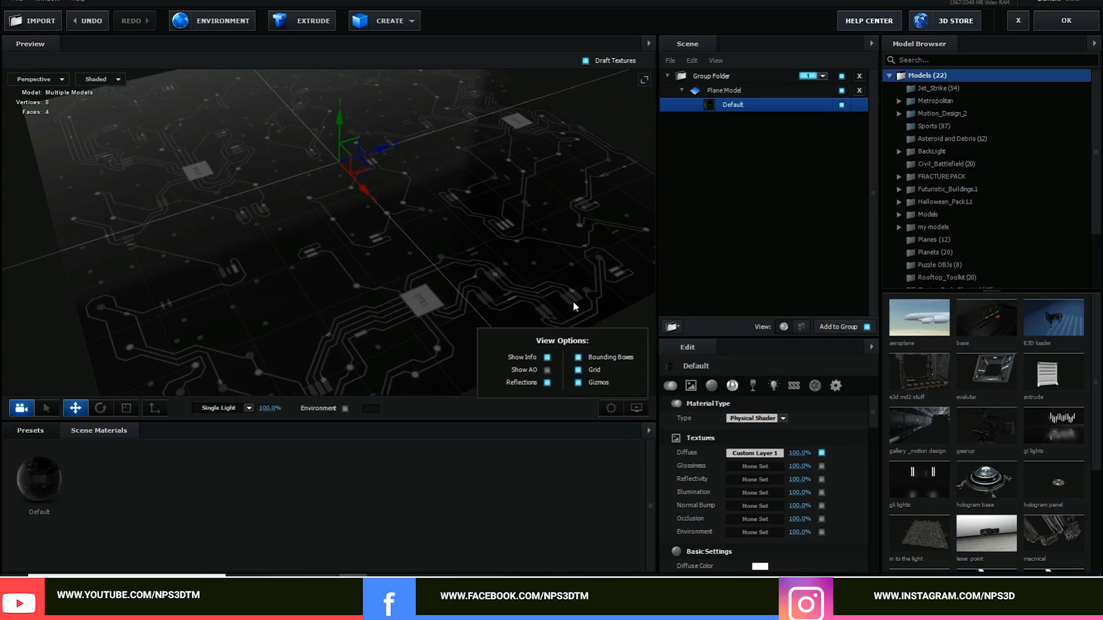
{"action": "left_click", "coordinate": [578, 371]}
{"action": "scroll", "coordinate": [473, 220], "scroll_direction": "down", "scroll_amount": 4}
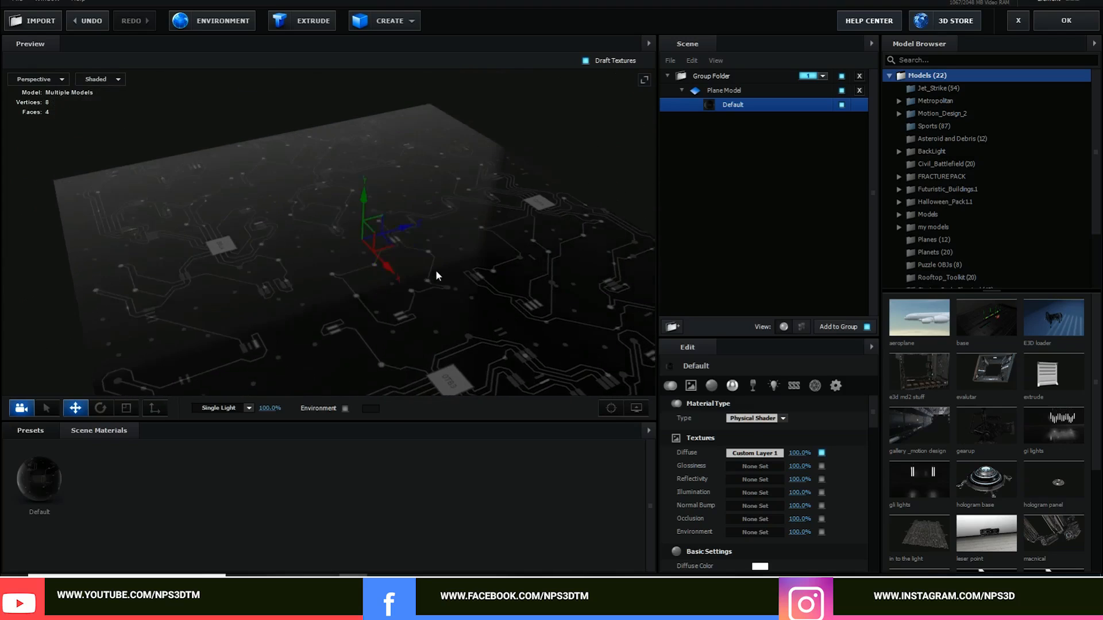
{"action": "scroll", "coordinate": [436, 287], "scroll_direction": "up", "scroll_amount": 2}
{"action": "left_click_drag", "start_coordinate": [437, 300], "coordinate": [446, 240]}
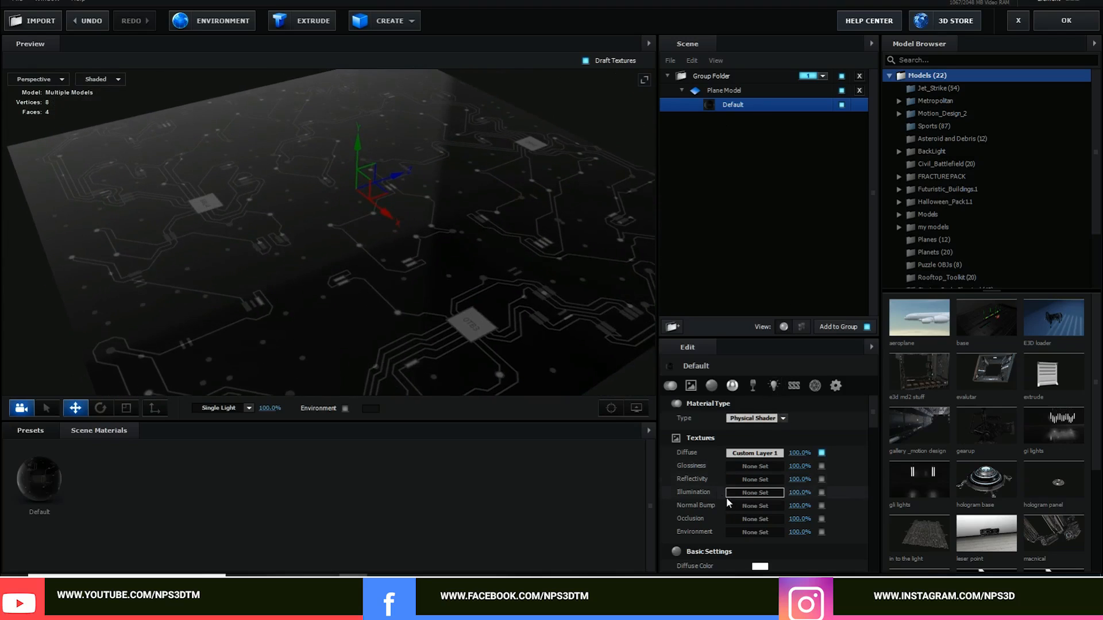
Assign Custom Layer 1 as the Default material's Glossiness texture and raise its lower input level to 0.11
{"action": "left_click", "coordinate": [740, 469]}
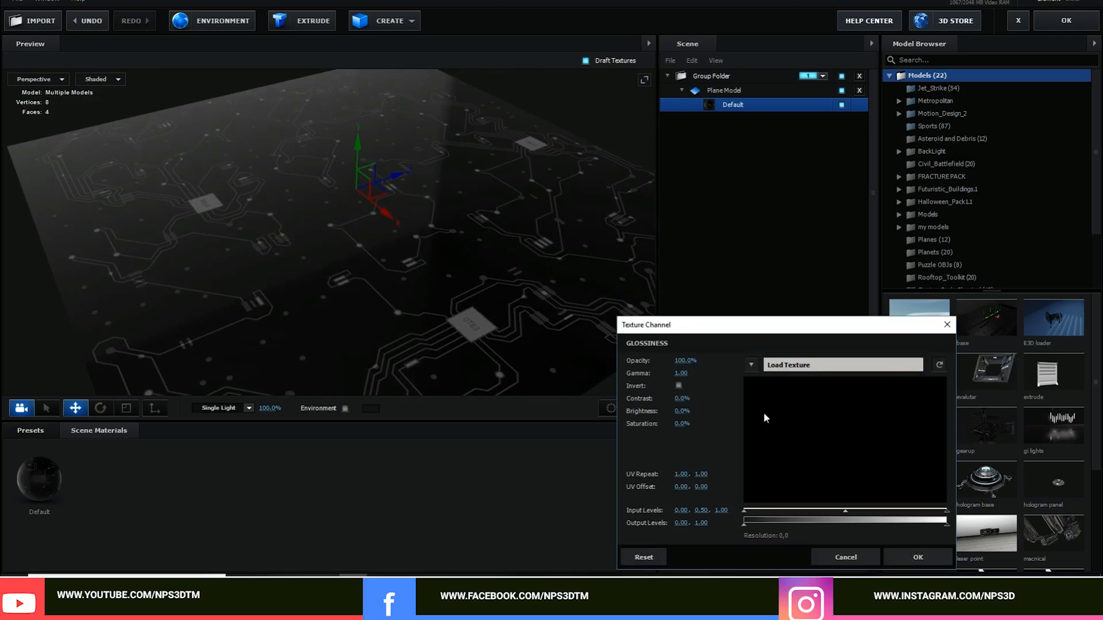
{"action": "left_click", "coordinate": [751, 367]}
{"action": "left_click", "coordinate": [793, 380]}
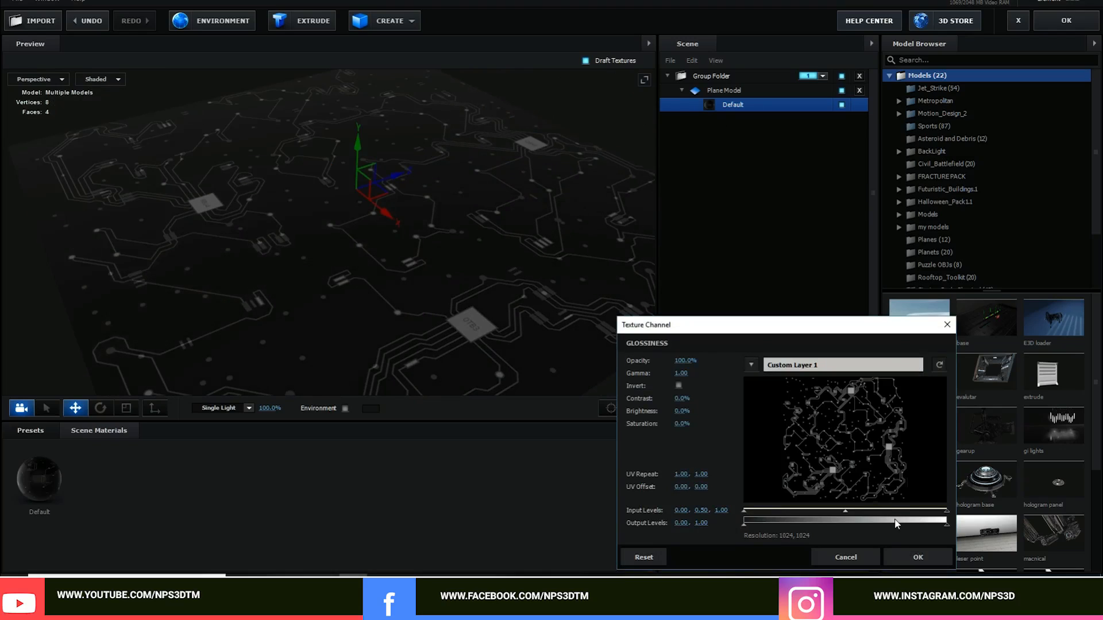
{"action": "left_click", "coordinate": [909, 554]}
{"action": "left_click", "coordinate": [792, 492]}
{"action": "left_click_drag", "start_coordinate": [744, 513], "coordinate": [775, 515]}
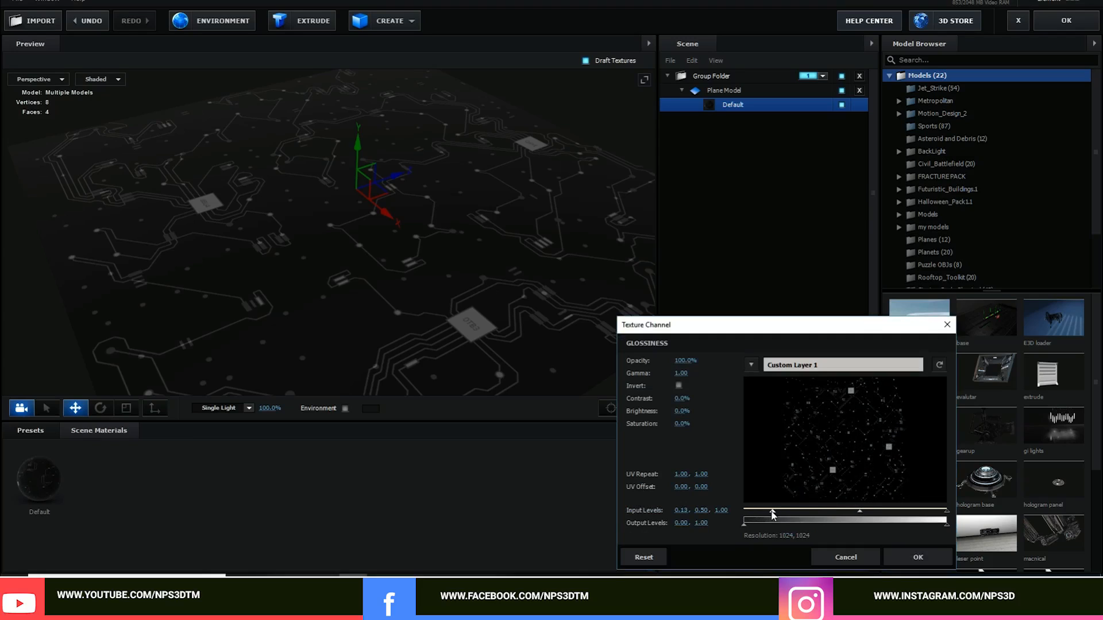
{"action": "left_click", "coordinate": [907, 559]}
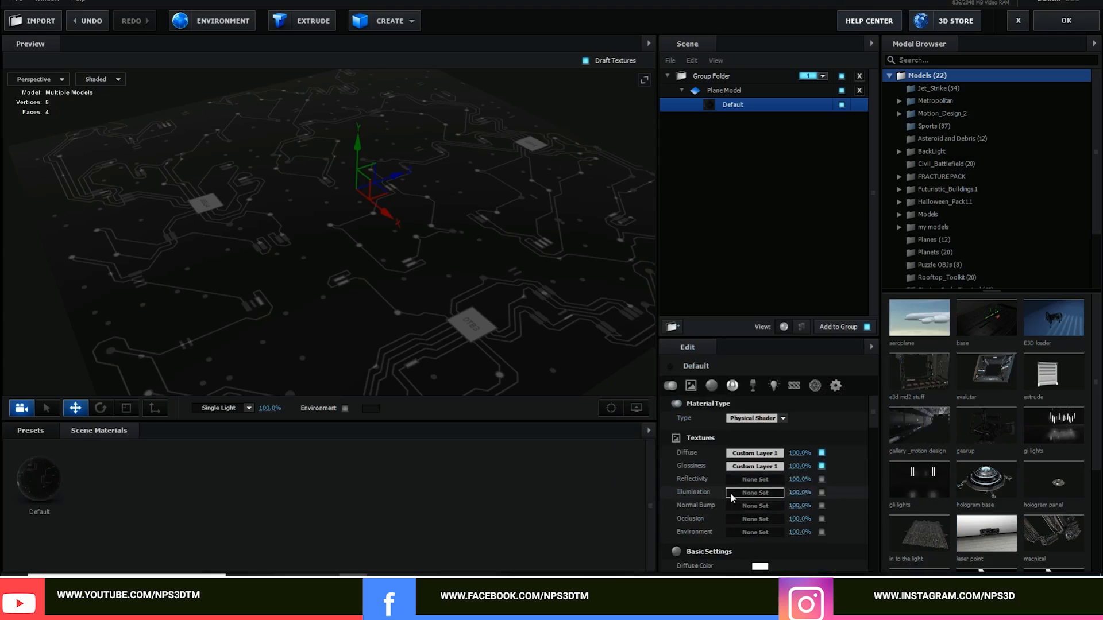
Assign Custom Layer 1 as the material's Occlusion texture and raise its brightness to 382%, leaving contrast at 0%
{"action": "left_click", "coordinate": [746, 522]}
{"action": "left_click", "coordinate": [753, 364]}
{"action": "left_click", "coordinate": [772, 380]}
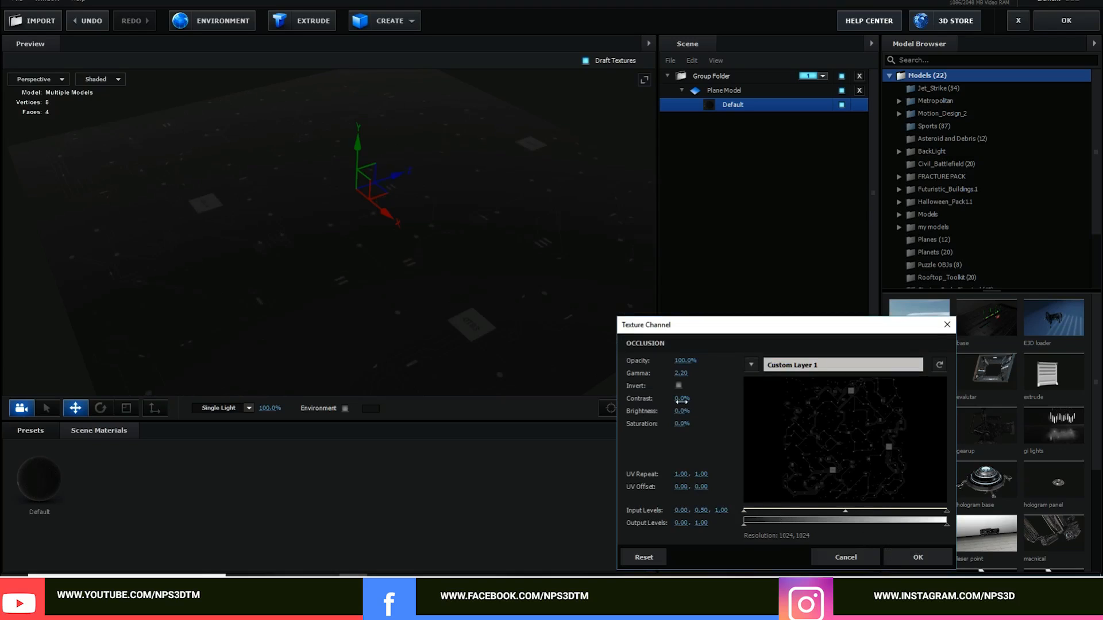
{"action": "left_click_drag", "start_coordinate": [684, 400], "coordinate": [700, 400]}
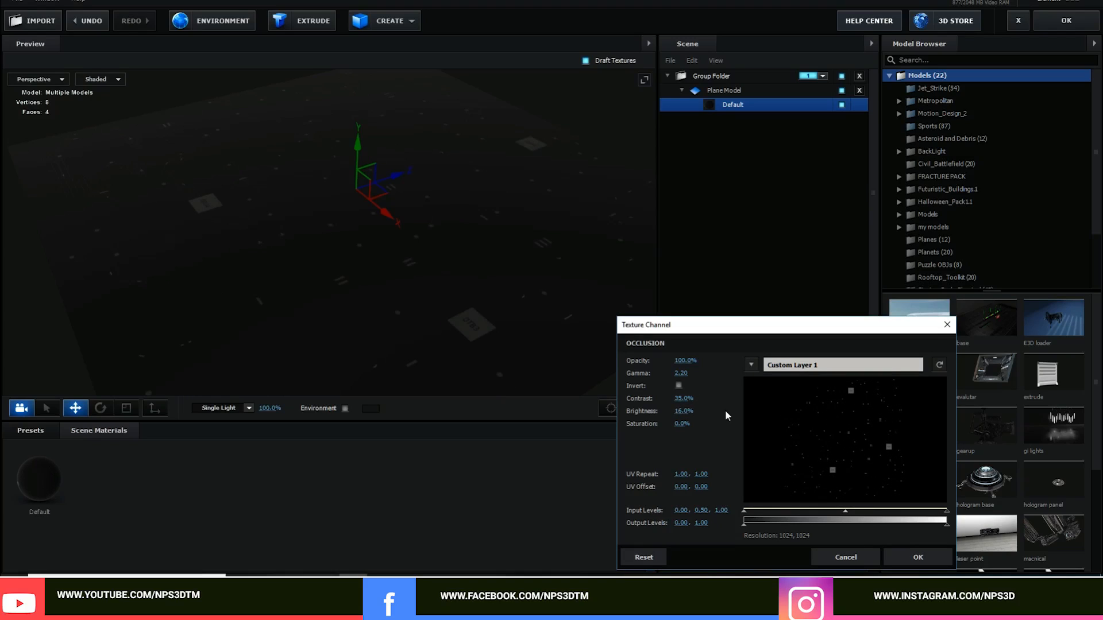
{"action": "left_click", "coordinate": [692, 399]}
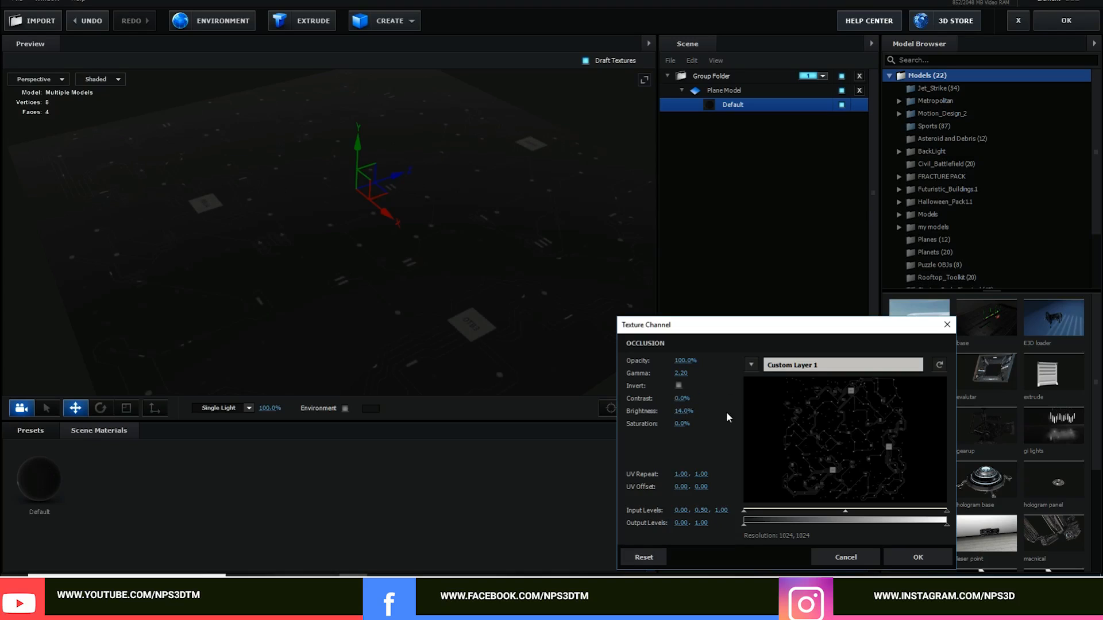
{"action": "left_click_drag", "start_coordinate": [683, 411], "coordinate": [822, 410]}
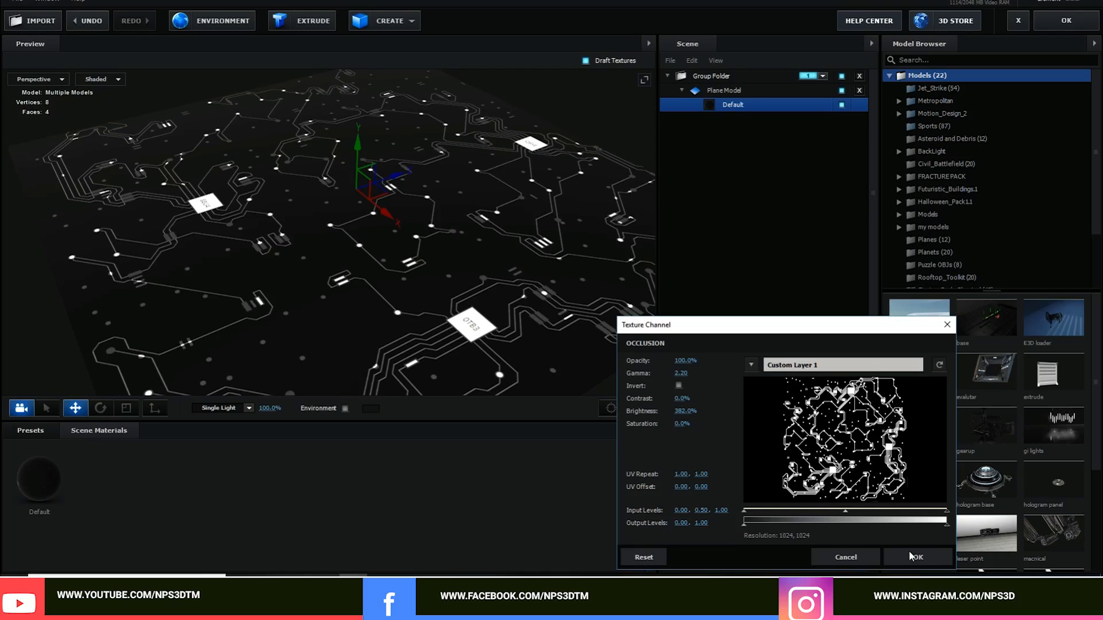
{"action": "left_click", "coordinate": [910, 556]}
{"action": "scroll", "coordinate": [435, 273], "scroll_direction": "down", "scroll_amount": 3}
{"action": "left_click_drag", "start_coordinate": [431, 271], "coordinate": [451, 246]}
{"action": "scroll", "coordinate": [470, 232], "scroll_direction": "up", "scroll_amount": 2}
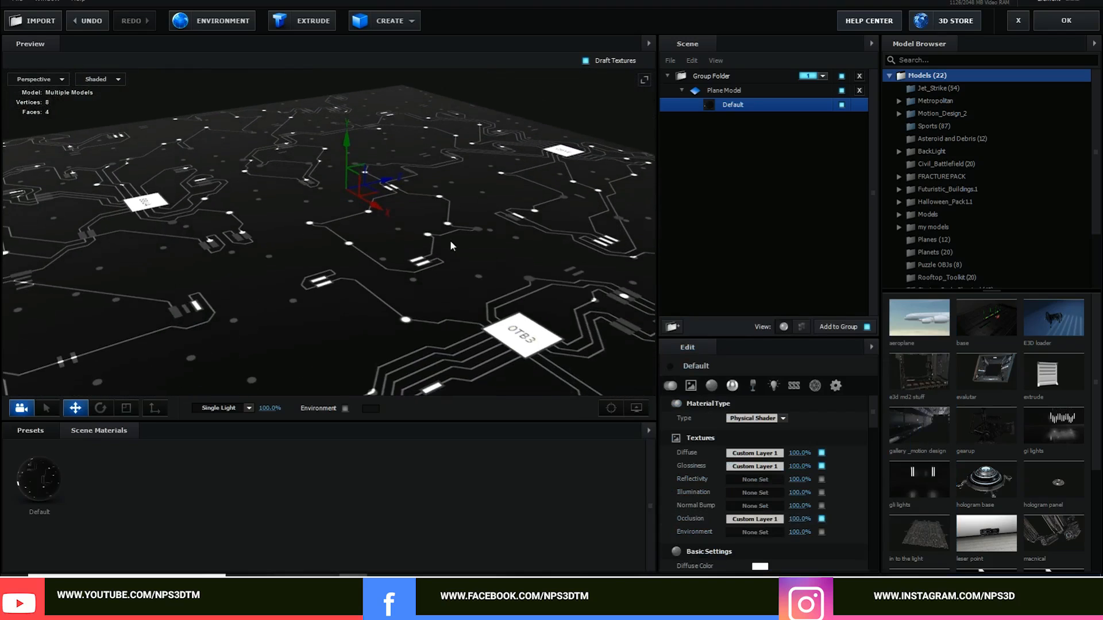
Set the Default material's Environment Multiplier to 363% and its Reflectivity intensity to 9%
{"action": "scroll", "coordinate": [799, 505], "scroll_direction": "down", "scroll_amount": 4}
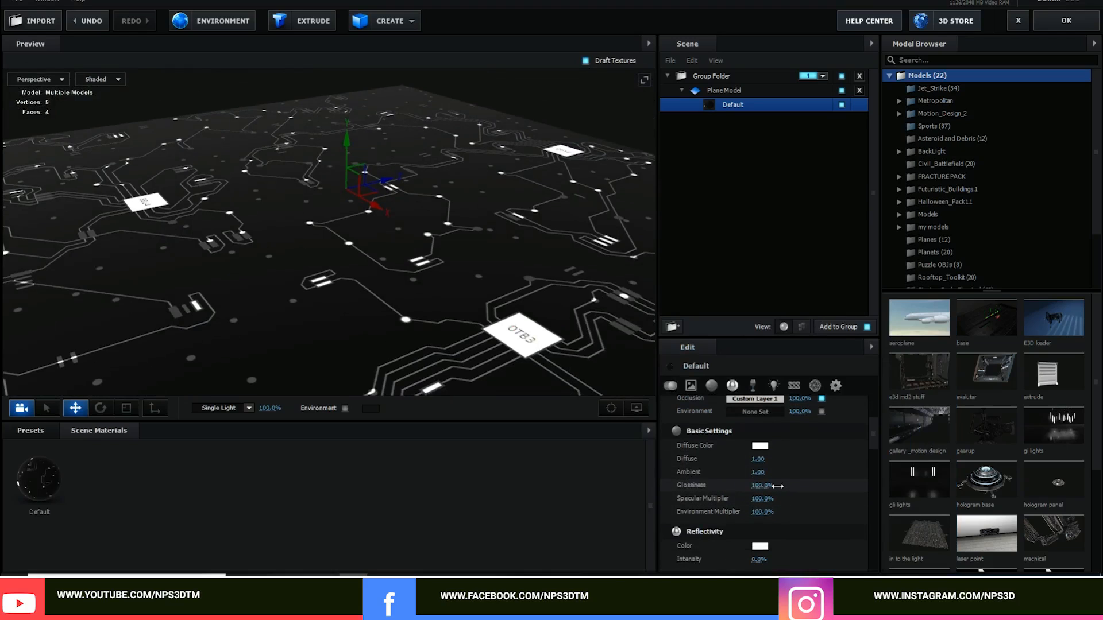
{"action": "left_click_drag", "start_coordinate": [757, 511], "coordinate": [916, 514]}
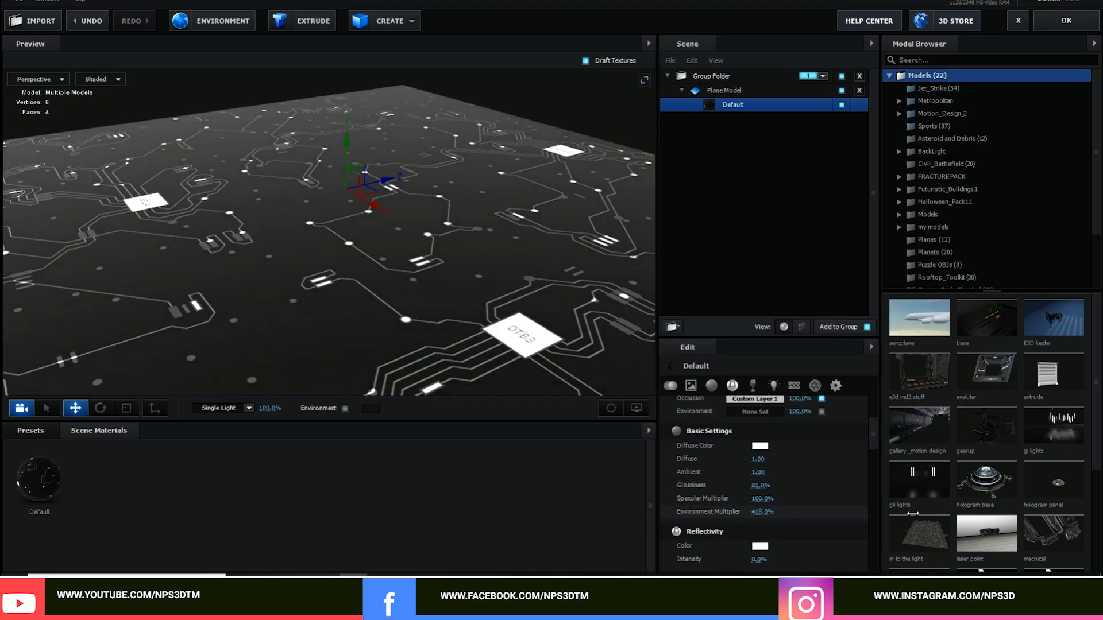
{"action": "left_click_drag", "start_coordinate": [756, 564], "coordinate": [765, 563]}
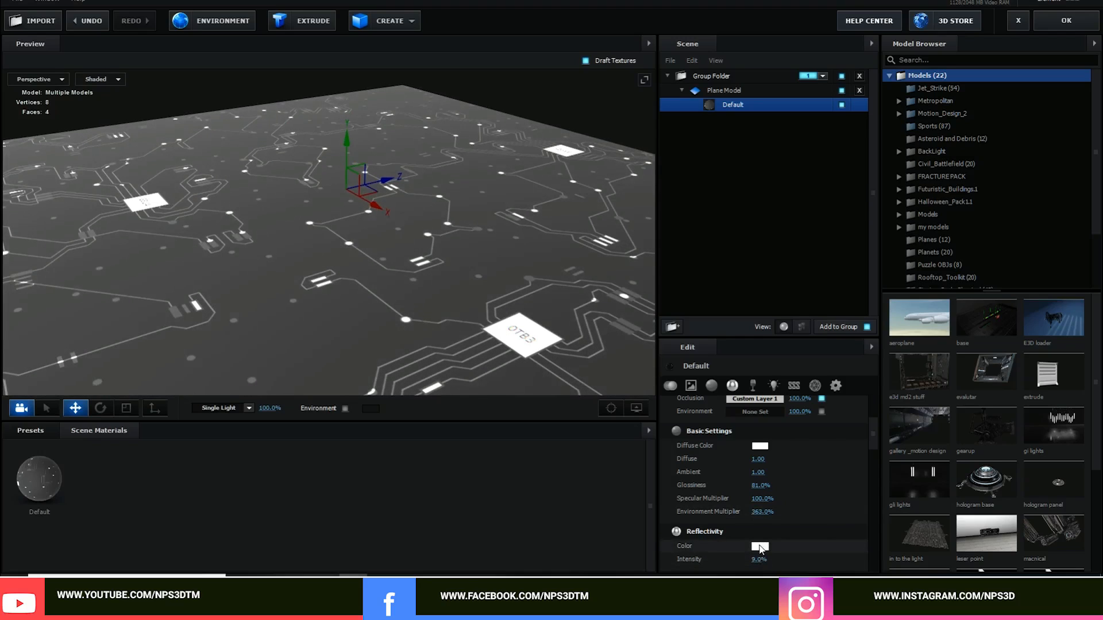
Set the material's Reflectivity color to black (000000) and its basic Glossiness to 98%
{"action": "left_click", "coordinate": [760, 546]}
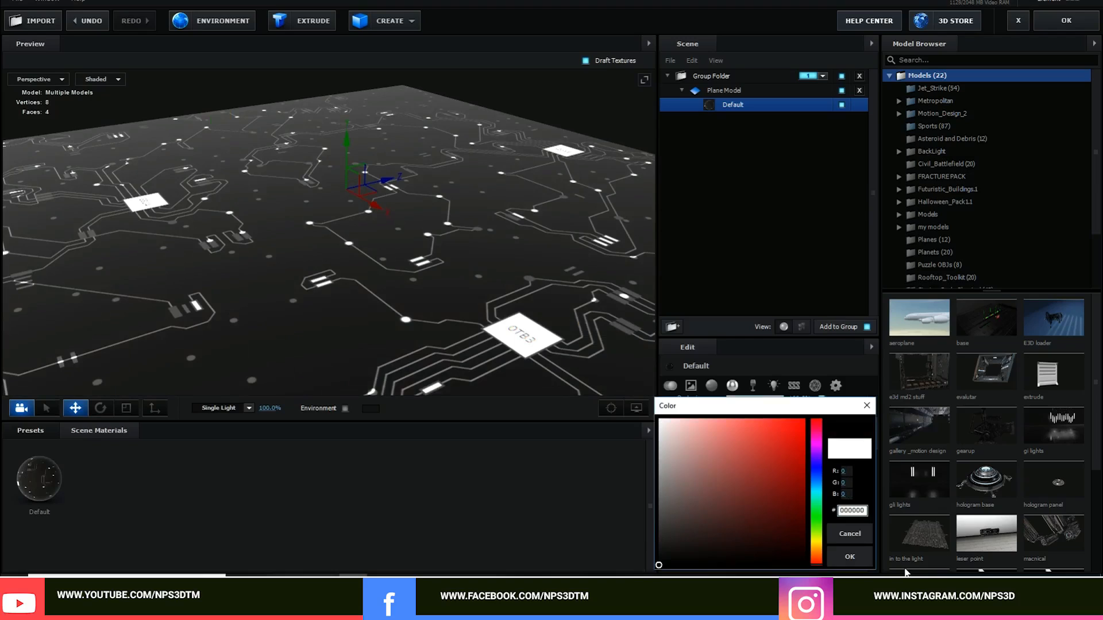
{"action": "left_click", "coordinate": [856, 557]}
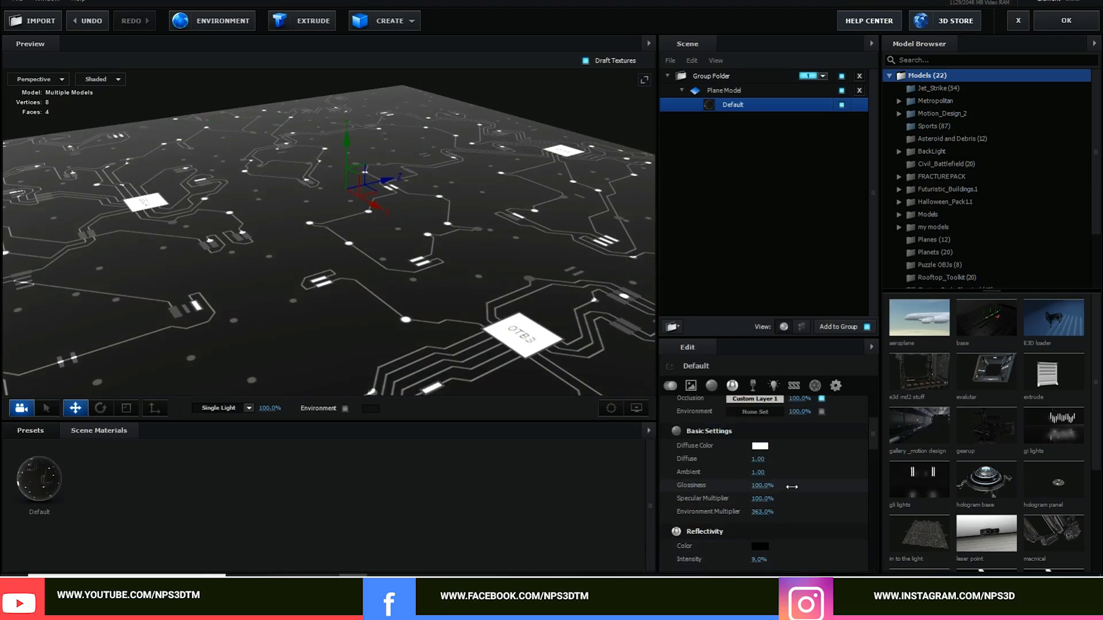
{"action": "scroll", "coordinate": [819, 485], "scroll_direction": "up", "scroll_amount": 4}
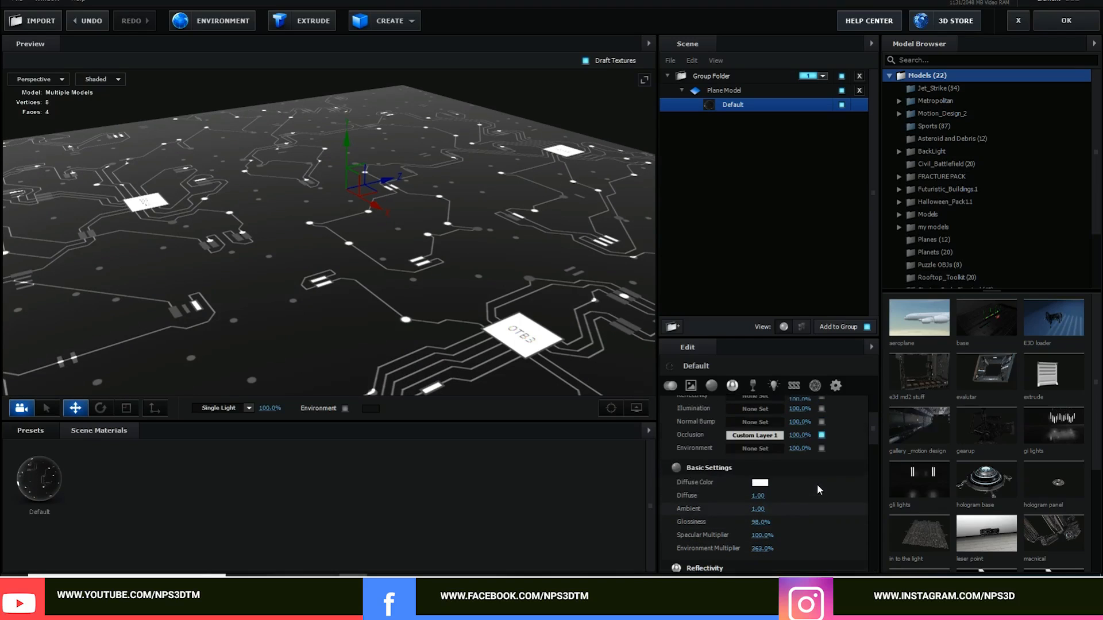
Adjust the Glossiness texture channel and reduce its strength to 24%
{"action": "scroll", "coordinate": [425, 264], "scroll_direction": "down", "scroll_amount": 3}
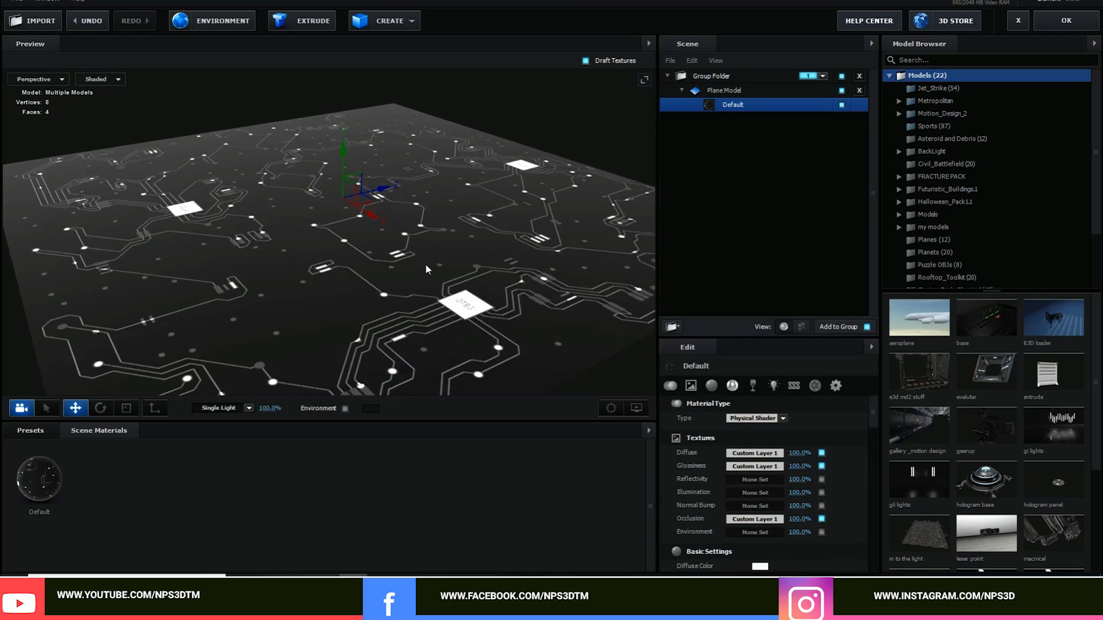
{"action": "left_click_drag", "start_coordinate": [425, 263], "coordinate": [433, 231]}
{"action": "left_click_drag", "start_coordinate": [495, 266], "coordinate": [379, 286]}
{"action": "left_click", "coordinate": [754, 466]}
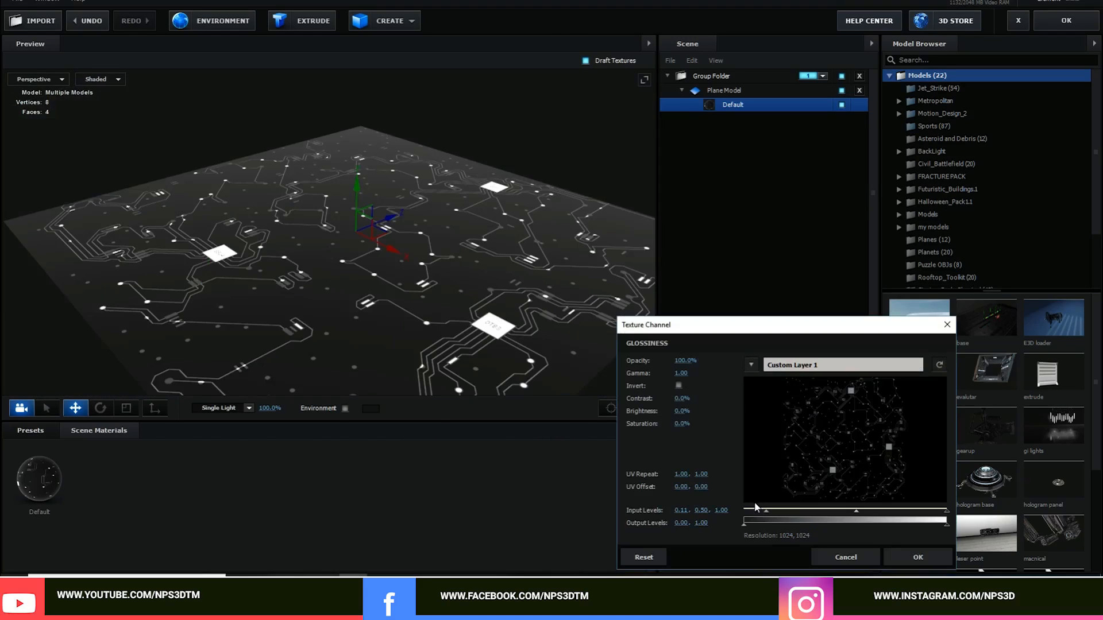
{"action": "left_click_drag", "start_coordinate": [945, 520], "coordinate": [826, 518]}
{"action": "left_click", "coordinate": [918, 557]}
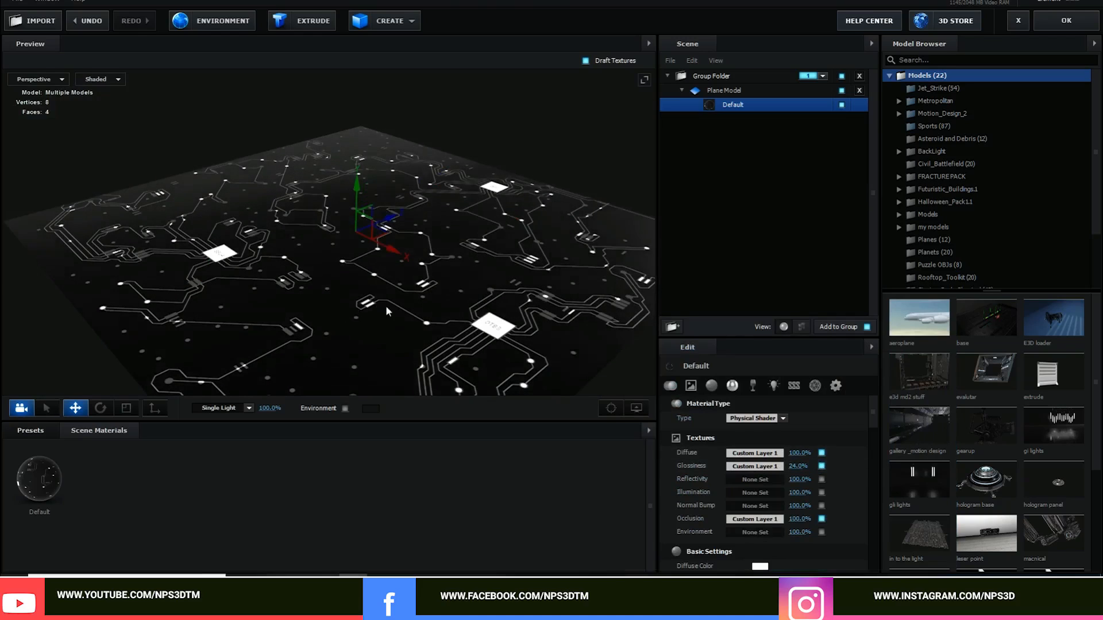
Change the Plane Model's texture mapping to Plane XZ
{"action": "scroll", "coordinate": [436, 311], "scroll_direction": "up", "scroll_amount": 3}
{"action": "mouse_move", "coordinate": [435, 312]}
{"action": "left_mouse_down"}
{"action": "mouse_move", "coordinate": [471, 351]}
{"action": "mouse_move", "coordinate": [480, 289]}
{"action": "mouse_move", "coordinate": [426, 307]}
{"action": "left_mouse_up"}
{"action": "scroll", "coordinate": [477, 316], "scroll_direction": "down", "scroll_amount": 3}
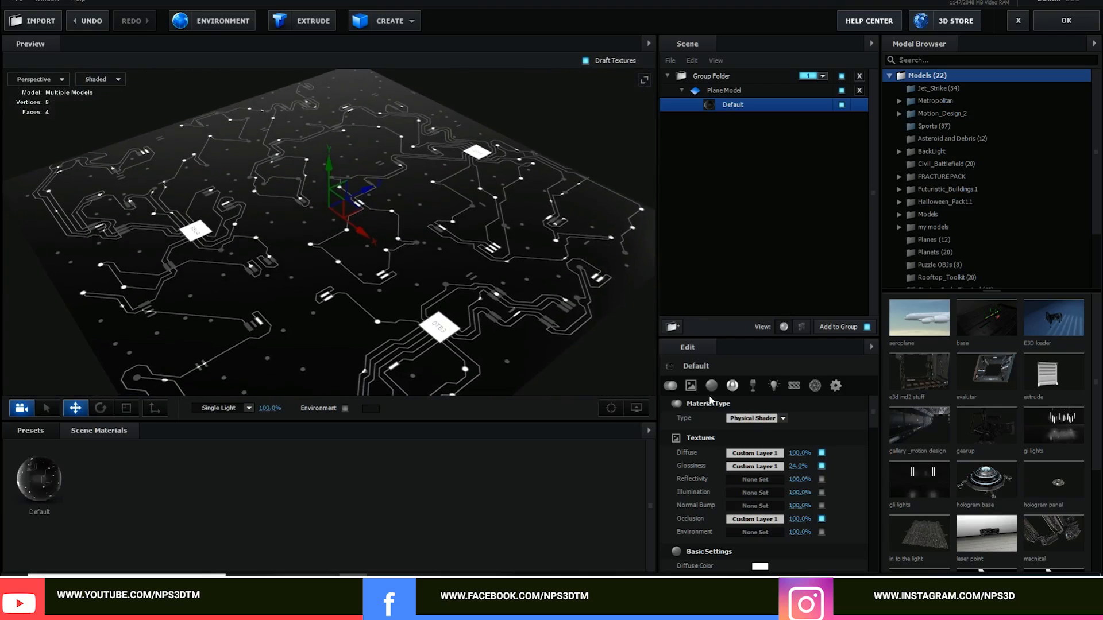
{"action": "left_click_drag", "start_coordinate": [407, 266], "coordinate": [492, 284]}
{"action": "scroll", "coordinate": [470, 289], "scroll_direction": "down", "scroll_amount": 3}
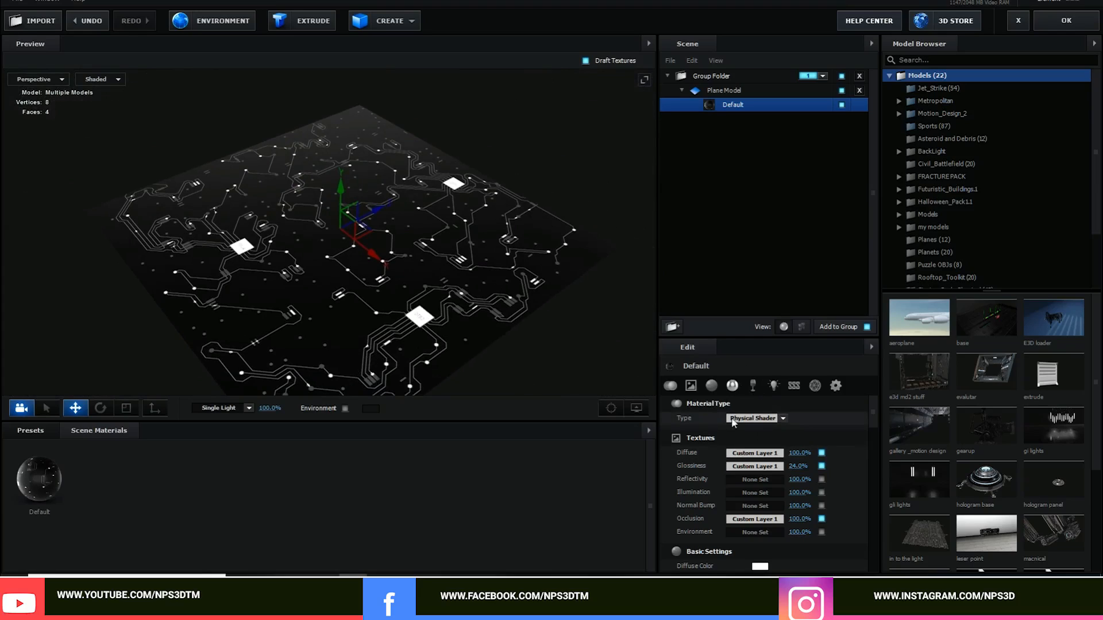
{"action": "left_click", "coordinate": [731, 92]}
{"action": "left_click", "coordinate": [732, 386]}
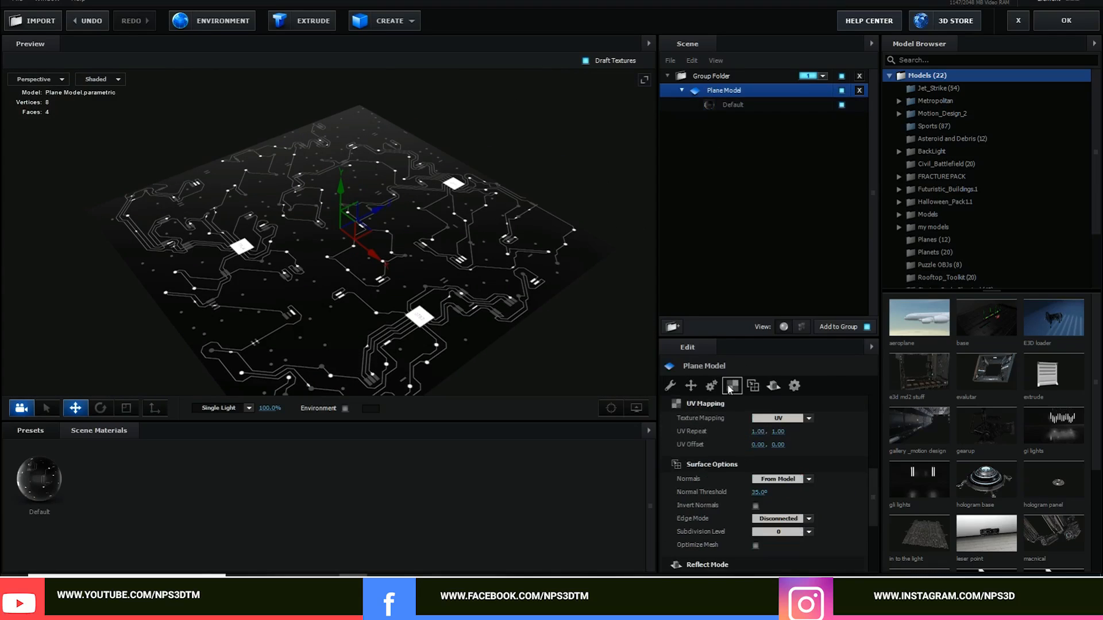
{"action": "left_click", "coordinate": [789, 422]}
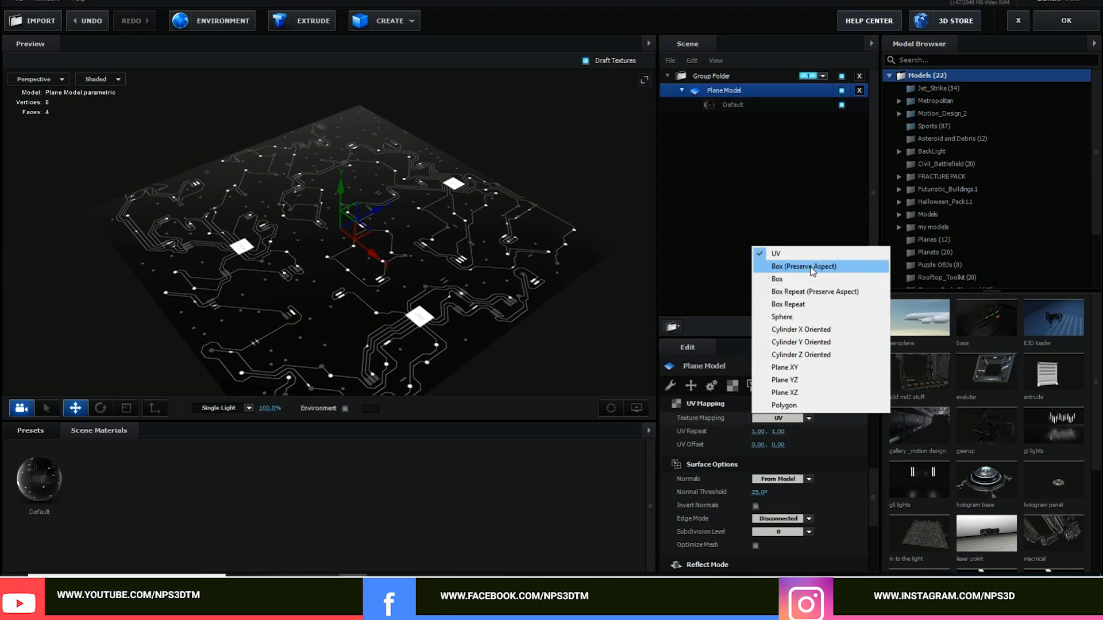
{"action": "left_click", "coordinate": [792, 392]}
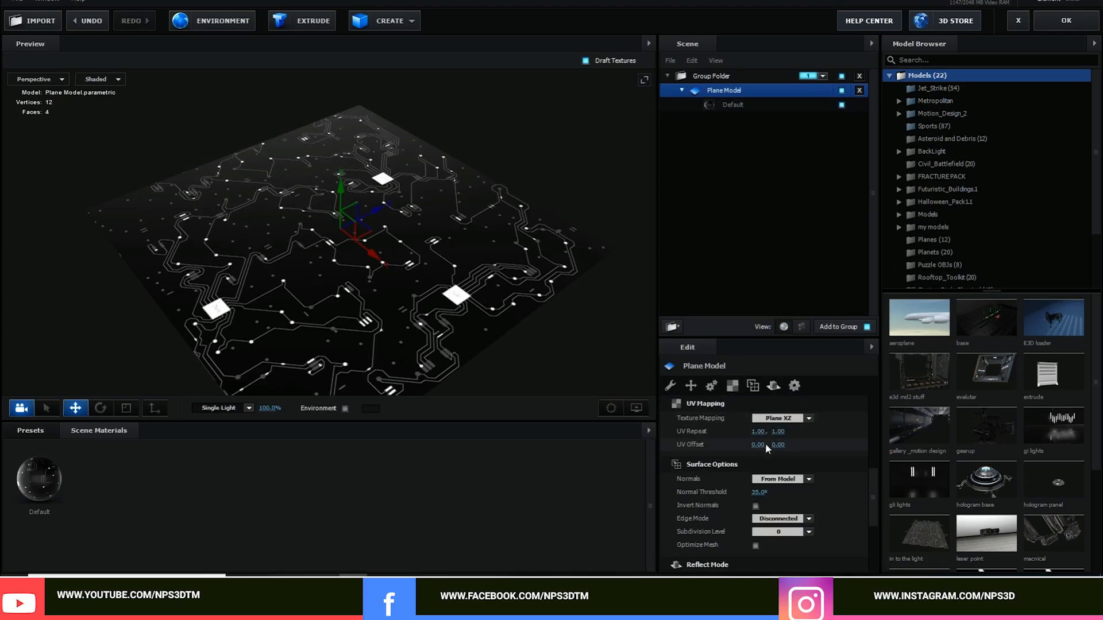
Try a UV Repeat of 5.00 in both directions on the Plane Model
{"action": "left_click", "coordinate": [758, 431]}
{"action": "type", "text": "5"}
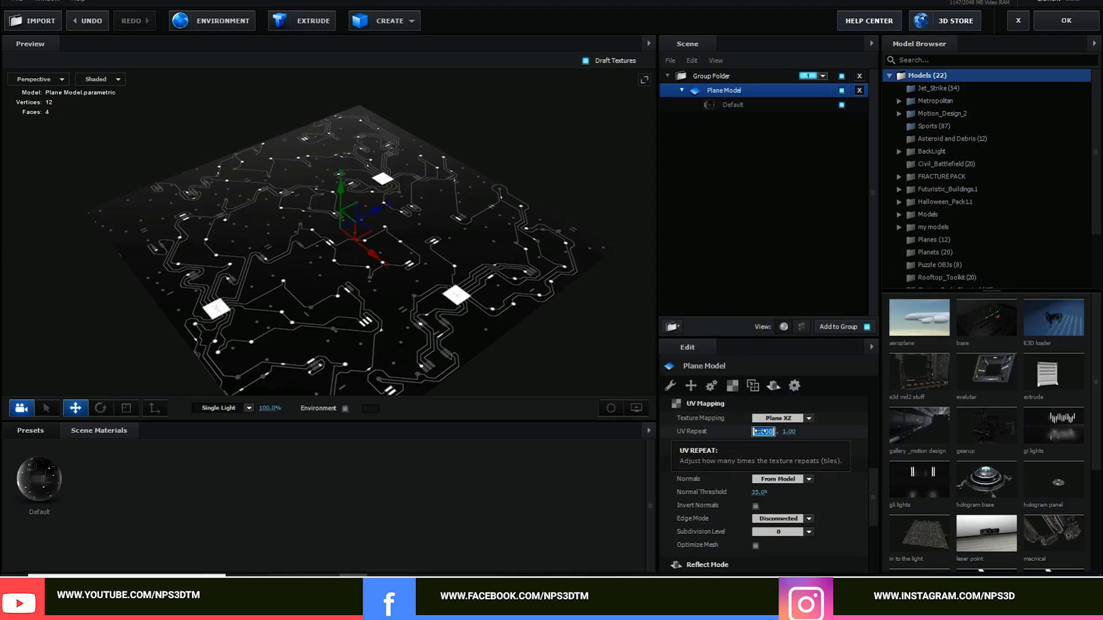
{"action": "key", "text": "Return"}
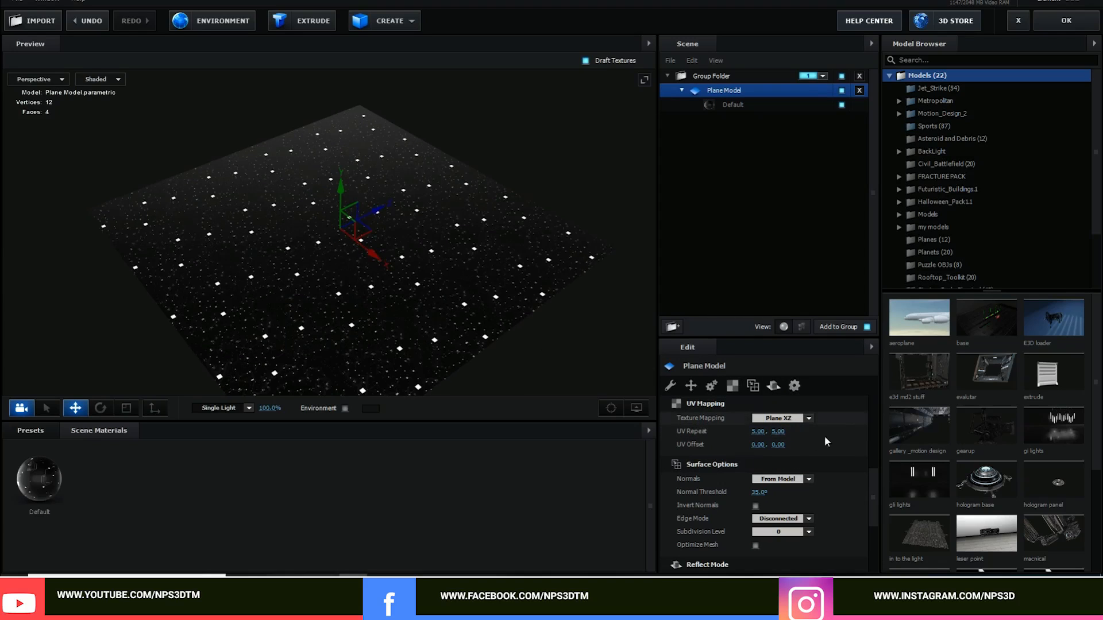
Reduce the Plane Model's UV Repeat to 2.00 in both directions
{"action": "left_click", "coordinate": [763, 431]}
{"action": "type", "text": "2"}
{"action": "key", "text": "Return"}
{"action": "key", "text": "Return"}
Examine the tiled circuit texture on the plane from several angles and distances
{"action": "scroll", "coordinate": [466, 315], "scroll_direction": "up", "scroll_amount": 3}
{"action": "scroll", "coordinate": [467, 314], "scroll_direction": "down", "scroll_amount": 3}
{"action": "left_click_drag", "start_coordinate": [459, 278], "coordinate": [439, 266]}
{"action": "scroll", "coordinate": [460, 205], "scroll_direction": "up", "scroll_amount": 3}
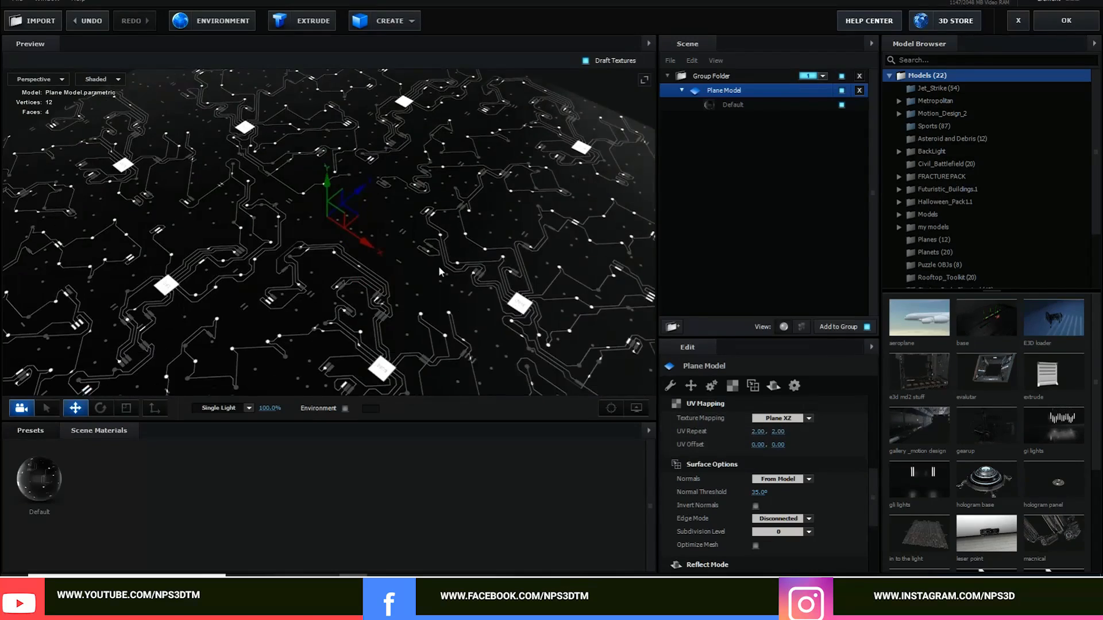
{"action": "scroll", "coordinate": [451, 271], "scroll_direction": "up", "scroll_amount": 3}
{"action": "scroll", "coordinate": [456, 282], "scroll_direction": "down", "scroll_amount": 3}
{"action": "left_click_drag", "start_coordinate": [463, 377], "coordinate": [454, 310]}
{"action": "scroll", "coordinate": [453, 312], "scroll_direction": "down", "scroll_amount": 3}
{"action": "scroll", "coordinate": [451, 308], "scroll_direction": "up", "scroll_amount": 3}
{"action": "mouse_move", "coordinate": [449, 239]}
{"action": "left_mouse_down"}
{"action": "mouse_move", "coordinate": [450, 285]}
{"action": "mouse_move", "coordinate": [459, 223]}
{"action": "left_mouse_up"}
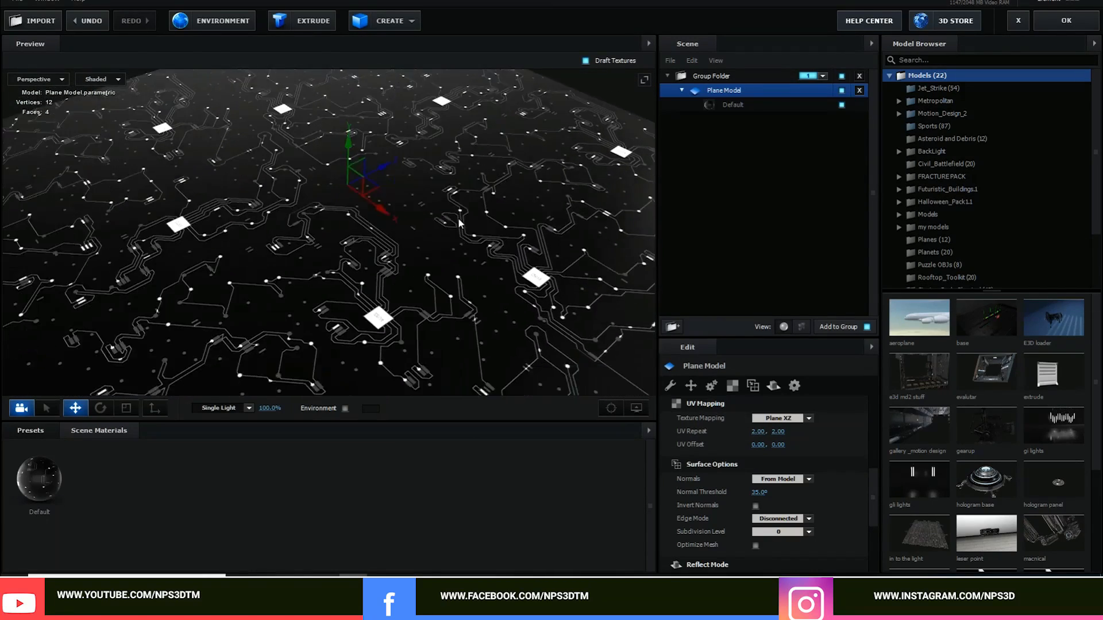
{"action": "scroll", "coordinate": [419, 268], "scroll_direction": "down", "scroll_amount": 3}
{"action": "left_click_drag", "start_coordinate": [402, 258], "coordinate": [428, 289]}
{"action": "scroll", "coordinate": [439, 261], "scroll_direction": "up", "scroll_amount": 3}
{"action": "scroll", "coordinate": [438, 275], "scroll_direction": "down", "scroll_amount": 3}
{"action": "scroll", "coordinate": [440, 278], "scroll_direction": "up", "scroll_amount": 3}
{"action": "scroll", "coordinate": [445, 277], "scroll_direction": "down", "scroll_amount": 4}
{"action": "scroll", "coordinate": [425, 289], "scroll_direction": "up", "scroll_amount": 1}
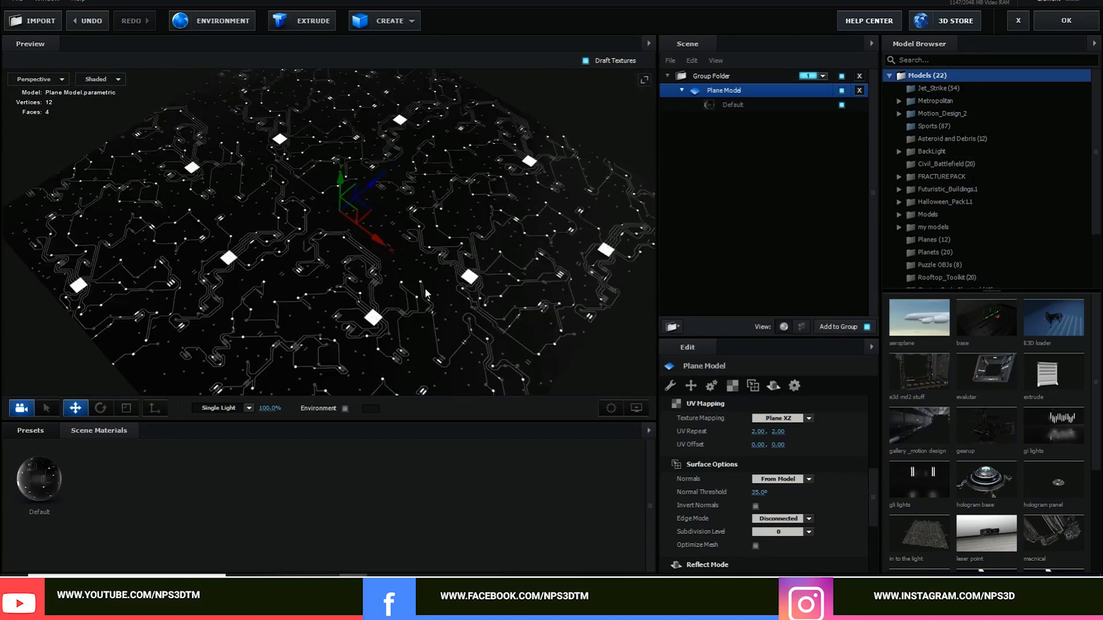
{"action": "scroll", "coordinate": [427, 293], "scroll_direction": "up", "scroll_amount": 5}
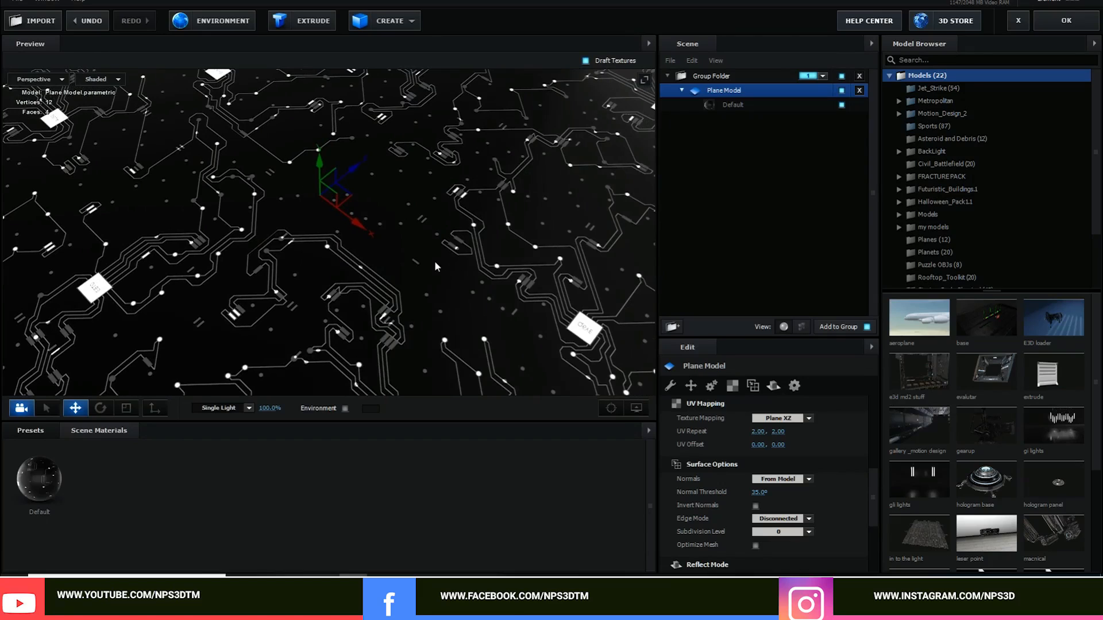
{"action": "left_click_drag", "start_coordinate": [429, 274], "coordinate": [420, 322]}
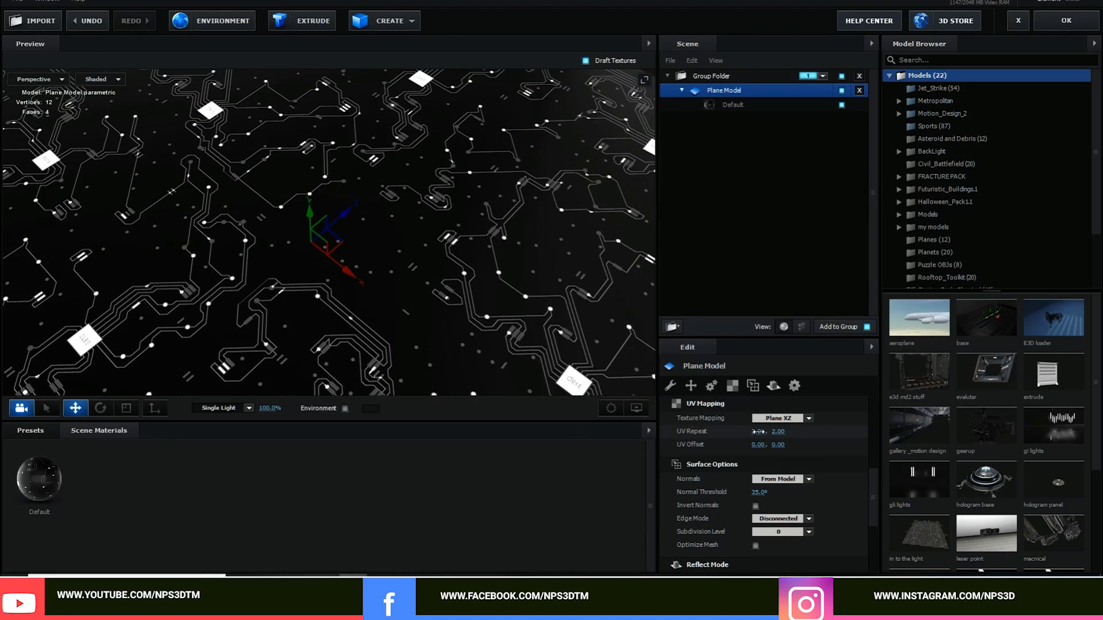
Increase the Plane Model's UV Repeat to 4.00 in both directions
{"action": "left_click", "coordinate": [761, 430]}
{"action": "type", "text": "4"}
{"action": "key", "text": "Return"}
{"action": "scroll", "coordinate": [429, 266], "scroll_direction": "up", "scroll_amount": 4}
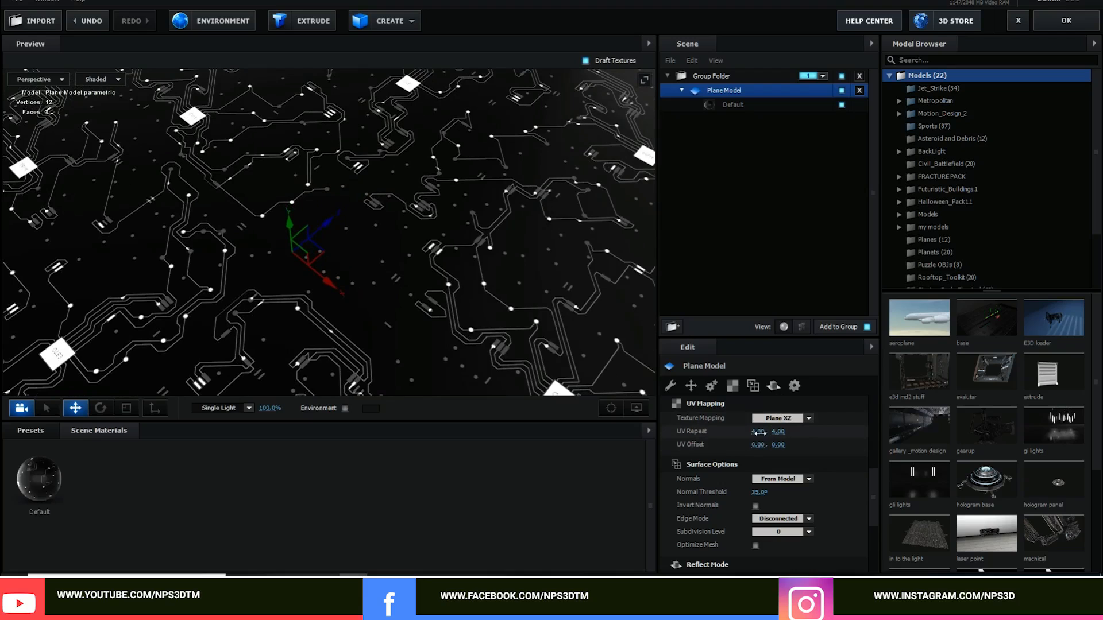
Undo the last UV Repeat changes on the Plane Model in both directions and check the tiling
{"action": "key", "text": "ctrl+z"}
{"action": "key", "text": "ctrl+z"}
{"action": "scroll", "coordinate": [459, 323], "scroll_direction": "down", "scroll_amount": 5}
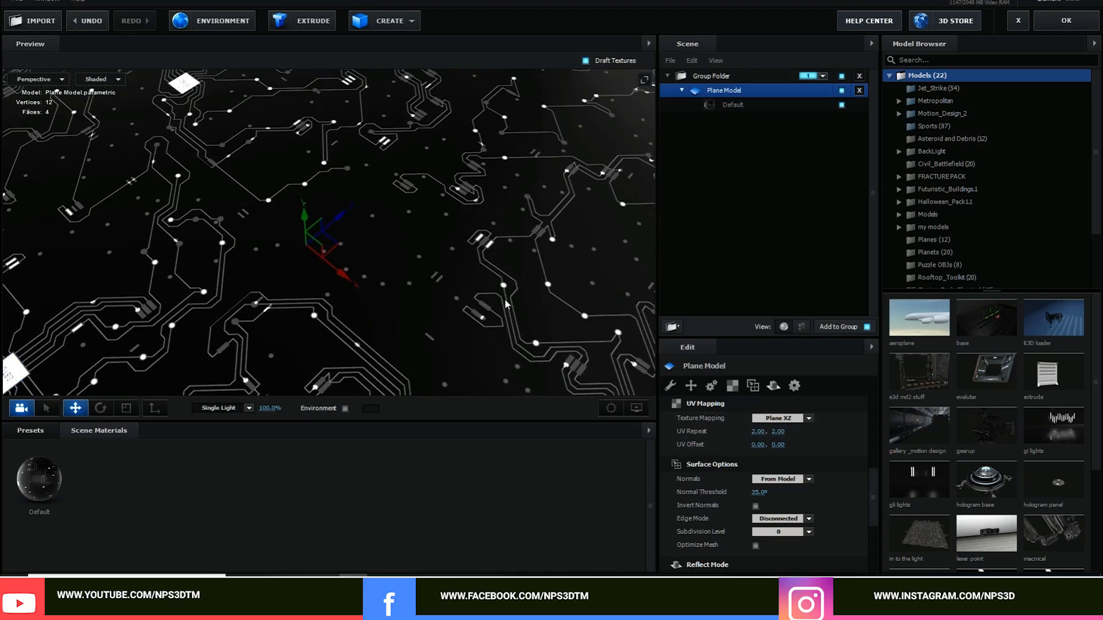
{"action": "scroll", "coordinate": [458, 323], "scroll_direction": "down", "scroll_amount": 2}
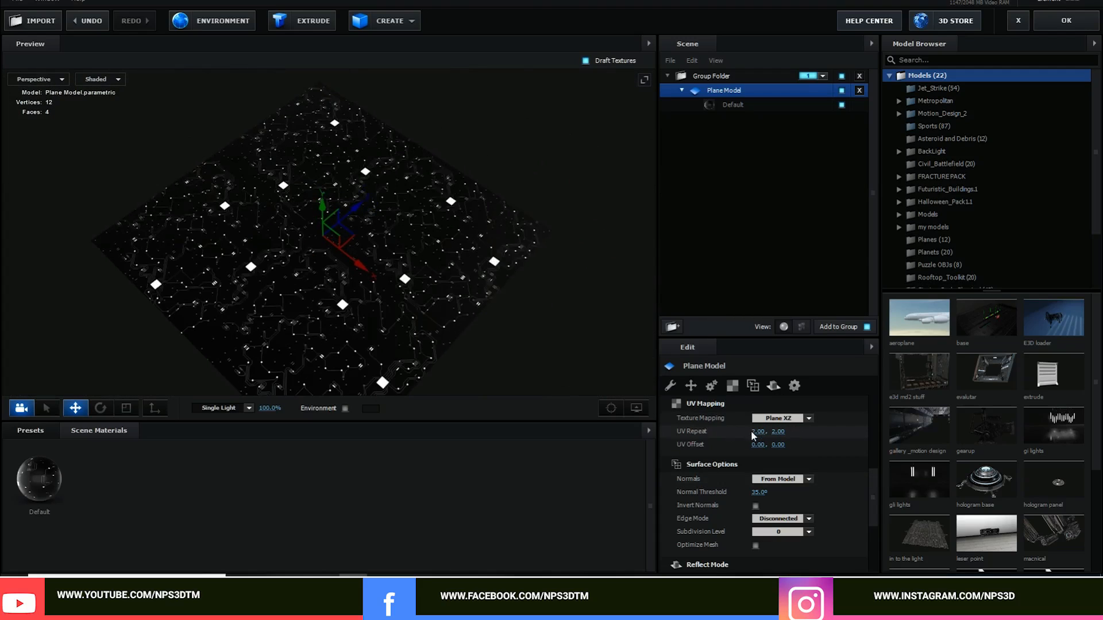
{"action": "scroll", "coordinate": [474, 287], "scroll_direction": "up", "scroll_amount": 8}
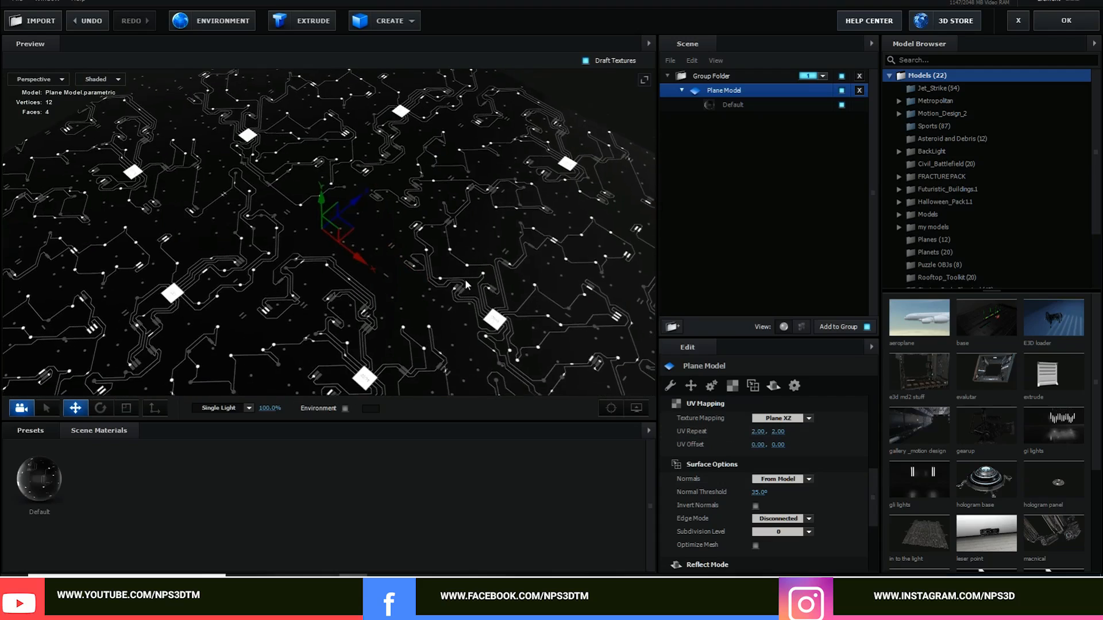
{"action": "scroll", "coordinate": [483, 279], "scroll_direction": "down", "scroll_amount": 5}
{"action": "left_click_drag", "start_coordinate": [408, 316], "coordinate": [450, 292]}
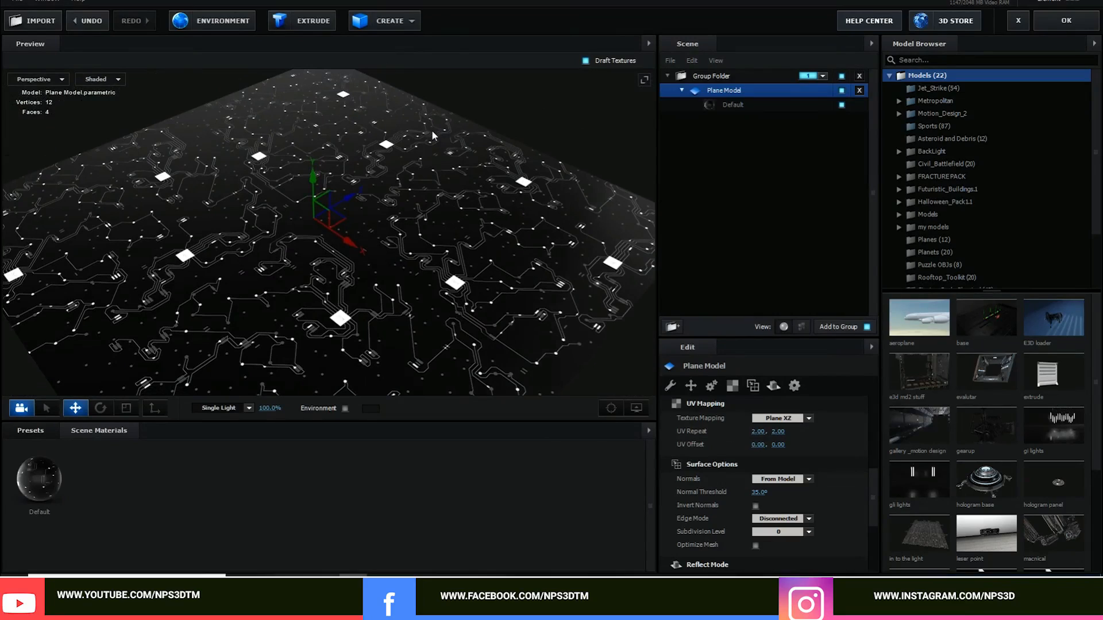
Add a box model to the scene and set its chamfer to 0.001
{"action": "left_click", "coordinate": [402, 21]}
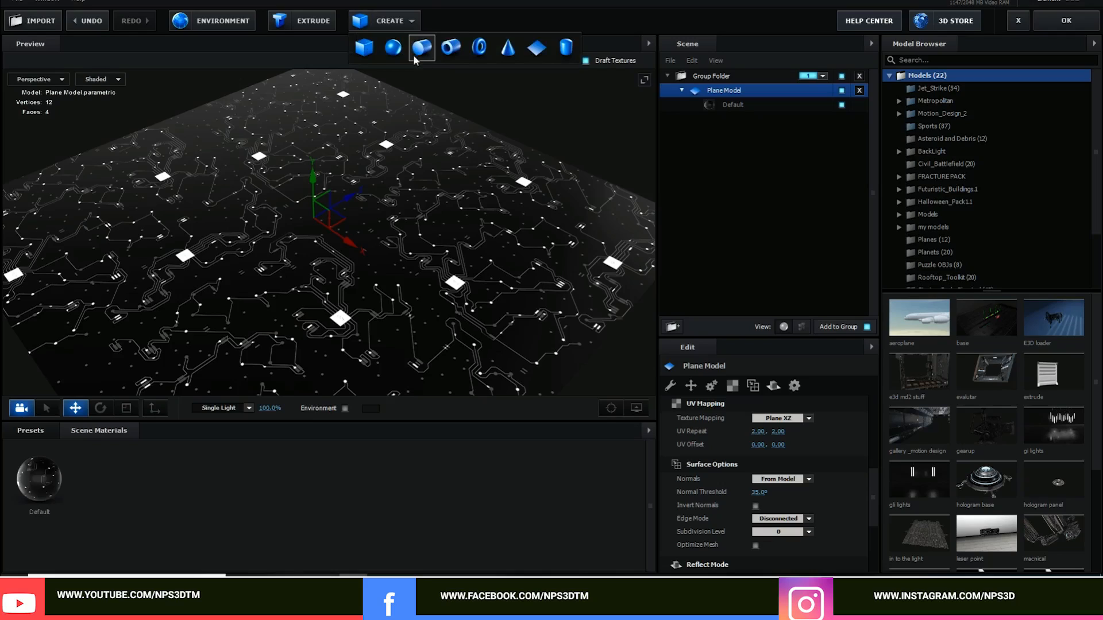
{"action": "left_click", "coordinate": [364, 48]}
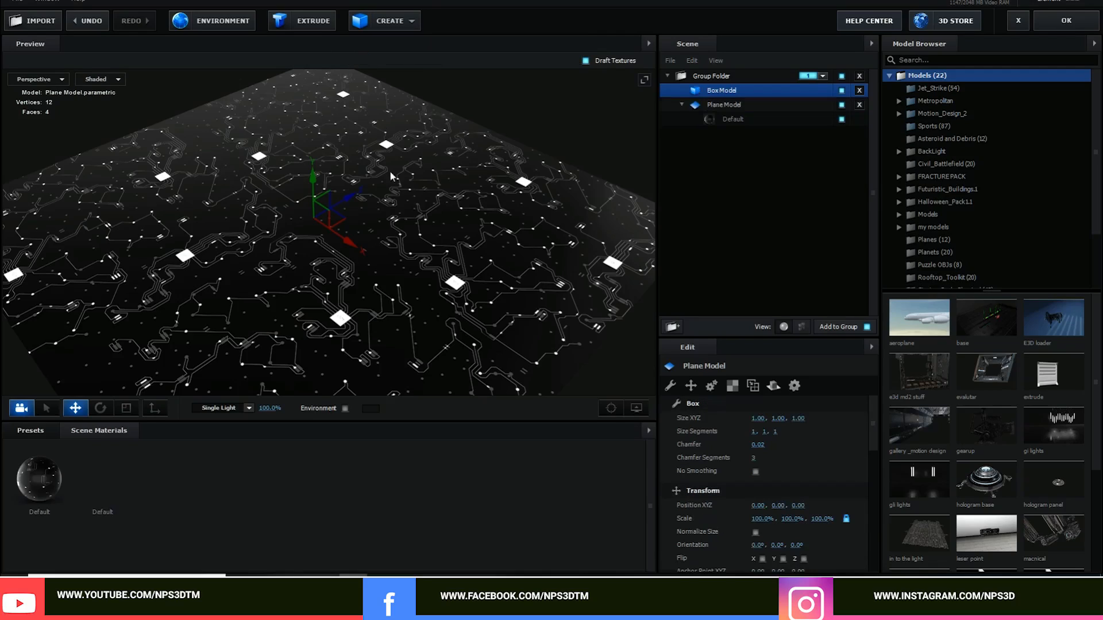
{"action": "left_click", "coordinate": [755, 471]}
{"action": "left_click_drag", "start_coordinate": [754, 449], "coordinate": [717, 453]}
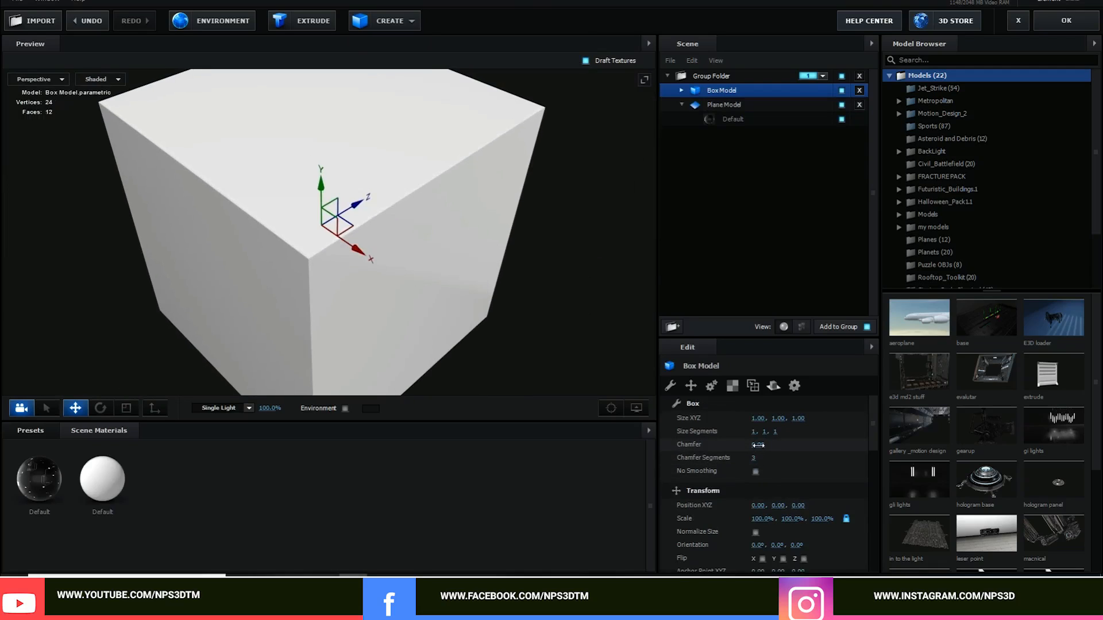
{"action": "left_click", "coordinate": [758, 445]}
{"action": "type", "text": "0.001"}
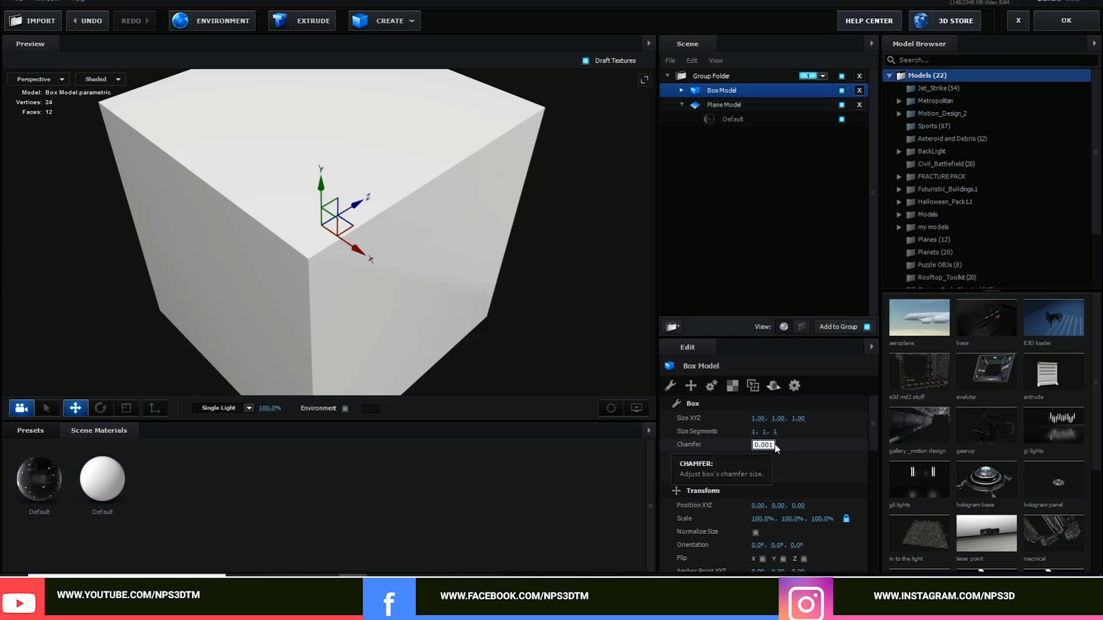
{"action": "key", "text": "Return"}
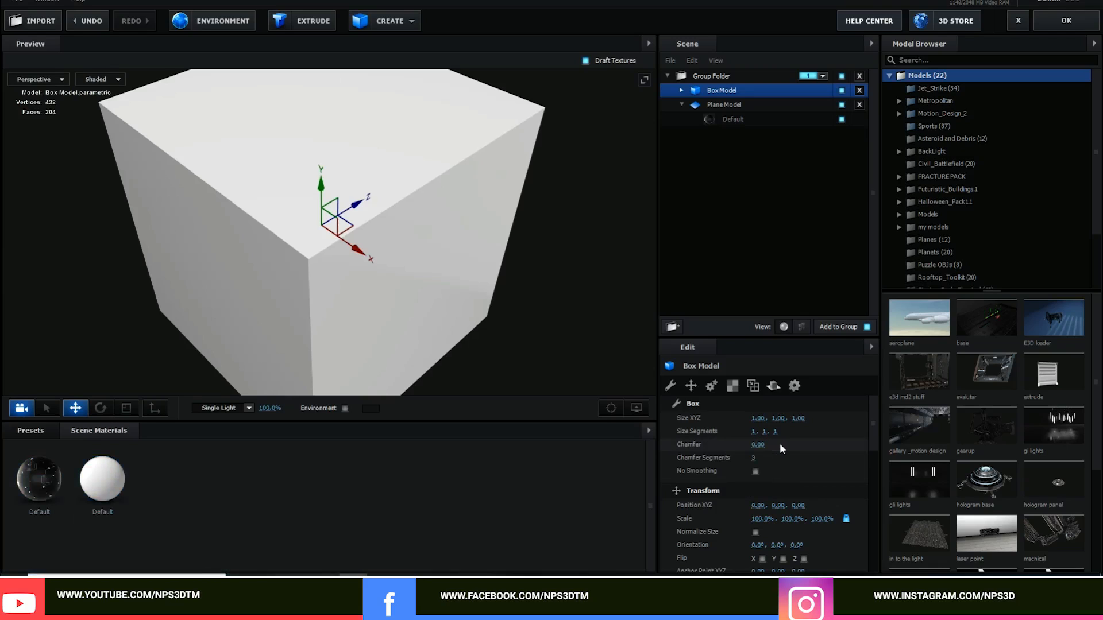
Scale the box down separately along each axis to about 4.1%, 9.0%, 3.6%
{"action": "scroll", "coordinate": [425, 263], "scroll_direction": "down", "scroll_amount": 10}
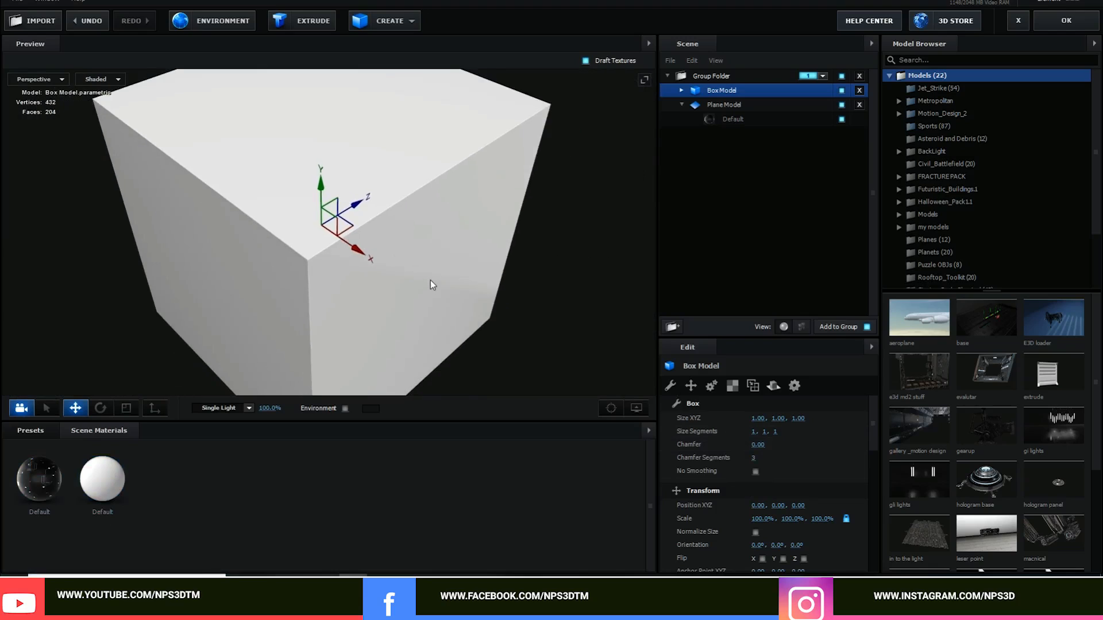
{"action": "scroll", "coordinate": [373, 282], "scroll_direction": "up", "scroll_amount": 3}
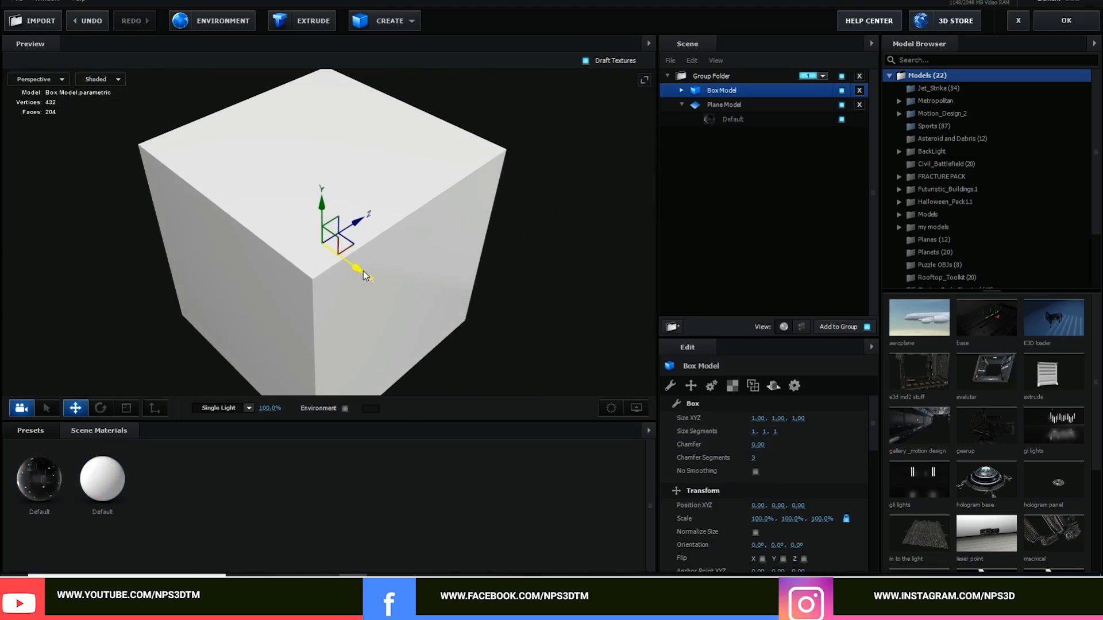
{"action": "key", "text": "r"}
{"action": "left_click_drag", "start_coordinate": [322, 198], "coordinate": [295, 249]}
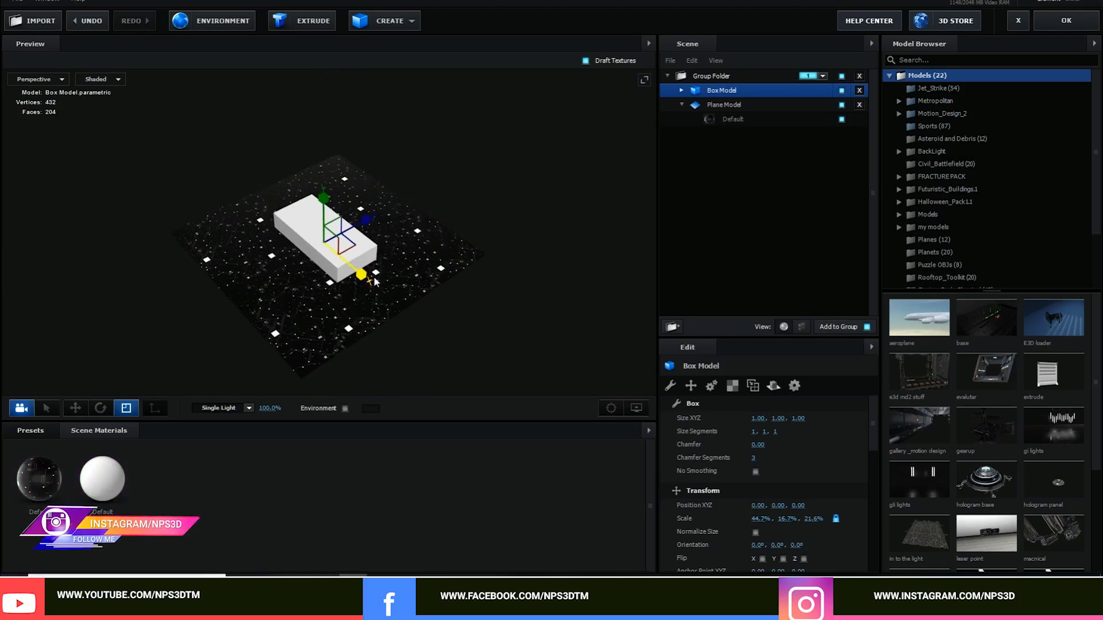
{"action": "left_click_drag", "start_coordinate": [349, 276], "coordinate": [363, 218]}
{"action": "scroll", "coordinate": [422, 243], "scroll_direction": "up", "scroll_amount": 5}
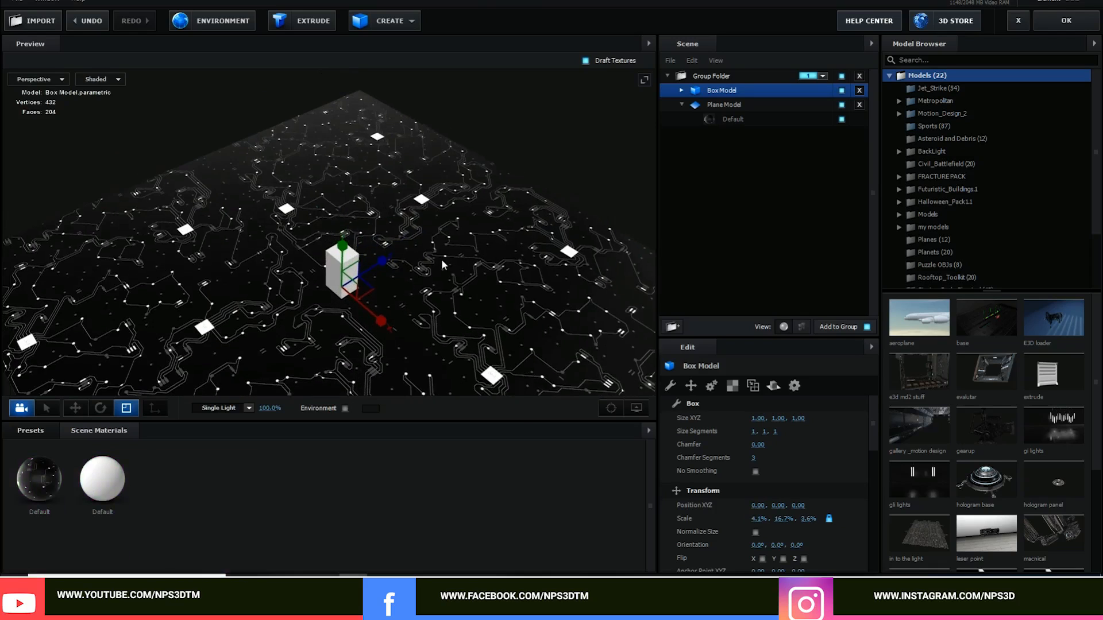
{"action": "scroll", "coordinate": [441, 261], "scroll_direction": "up", "scroll_amount": 3}
{"action": "left_click_drag", "start_coordinate": [371, 283], "coordinate": [374, 308]}
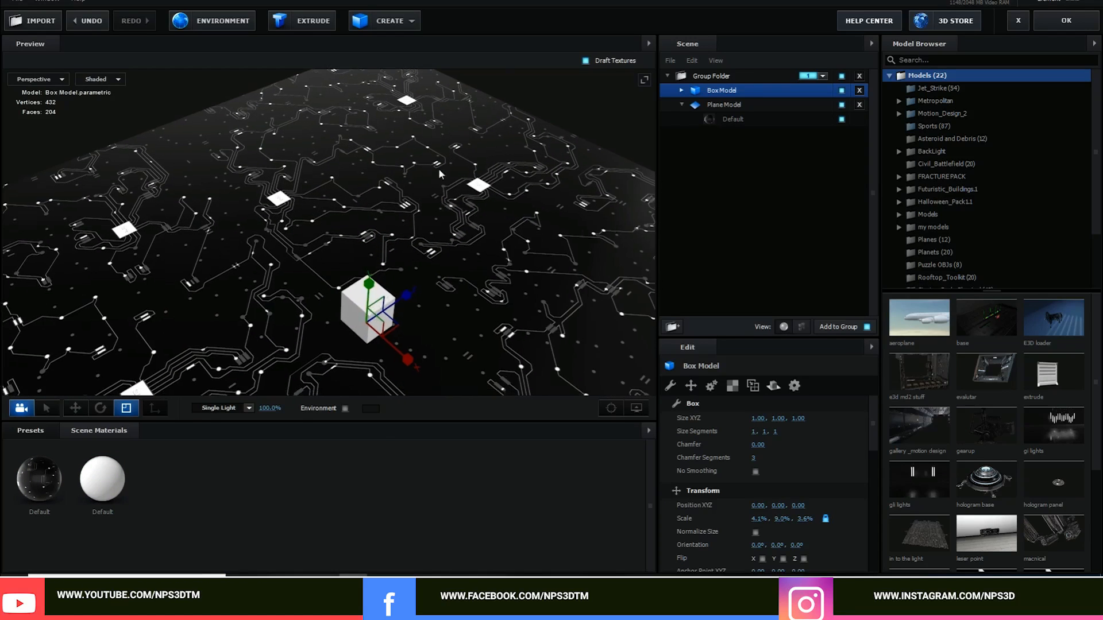
Shrink the box to about 1.5%, 1.3%, 1.6% and move it to about -0.12, 0.01, 0.00 on the circuit plane
{"action": "left_click_drag", "start_coordinate": [439, 170], "coordinate": [347, 144]}
{"action": "key", "text": "w"}
{"action": "left_click_drag", "start_coordinate": [408, 167], "coordinate": [432, 138]}
{"action": "key", "text": "r"}
{"action": "left_click_drag", "start_coordinate": [306, 233], "coordinate": [300, 184]}
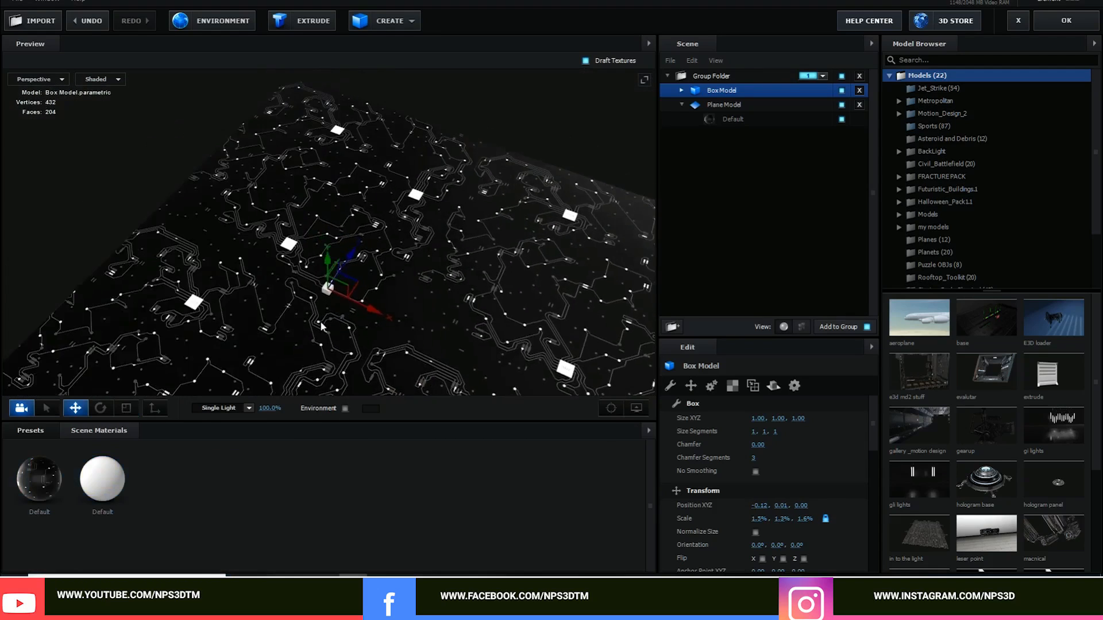
Move the box along the circuit traces to about -0.14, 0.01, 0.01 and widen its X scale to about 1.8%
{"action": "left_click_drag", "start_coordinate": [328, 276], "coordinate": [348, 225]}
{"action": "scroll", "coordinate": [379, 270], "scroll_direction": "up", "scroll_amount": 2}
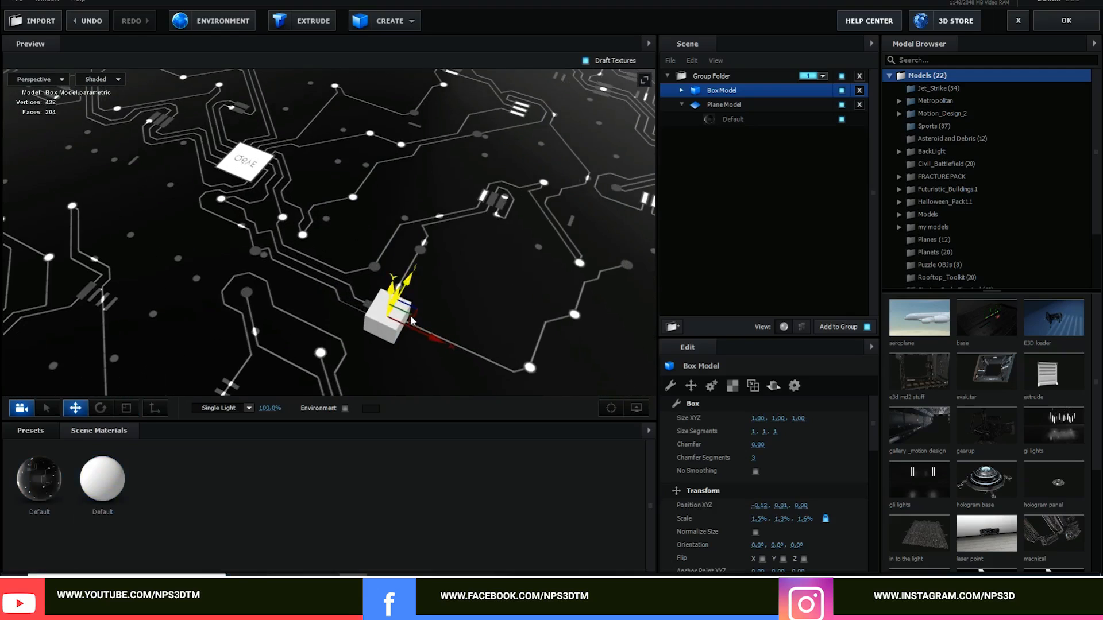
{"action": "left_click_drag", "start_coordinate": [442, 342], "coordinate": [420, 333]}
{"action": "left_click_drag", "start_coordinate": [391, 270], "coordinate": [447, 295]}
{"action": "left_click_drag", "start_coordinate": [416, 315], "coordinate": [384, 299]}
{"action": "left_click_drag", "start_coordinate": [365, 251], "coordinate": [368, 247]}
{"action": "key", "text": "r"}
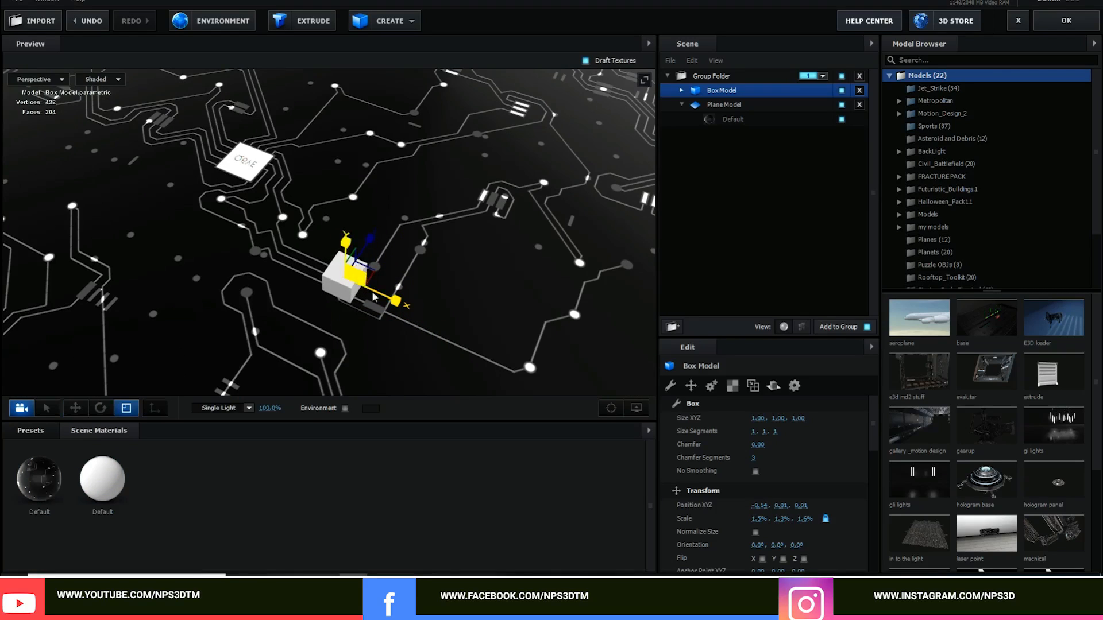
{"action": "left_click_drag", "start_coordinate": [394, 300], "coordinate": [381, 273]}
{"action": "scroll", "coordinate": [482, 272], "scroll_direction": "up", "scroll_amount": 1}
Duplicate the box, flatten the copy to about 1.4%, 0.1%, 1.6%, and place it beside the original at about -0.16, 0.00, 0.01
{"action": "key", "text": "w"}
{"action": "key", "text": "ctrl+d"}
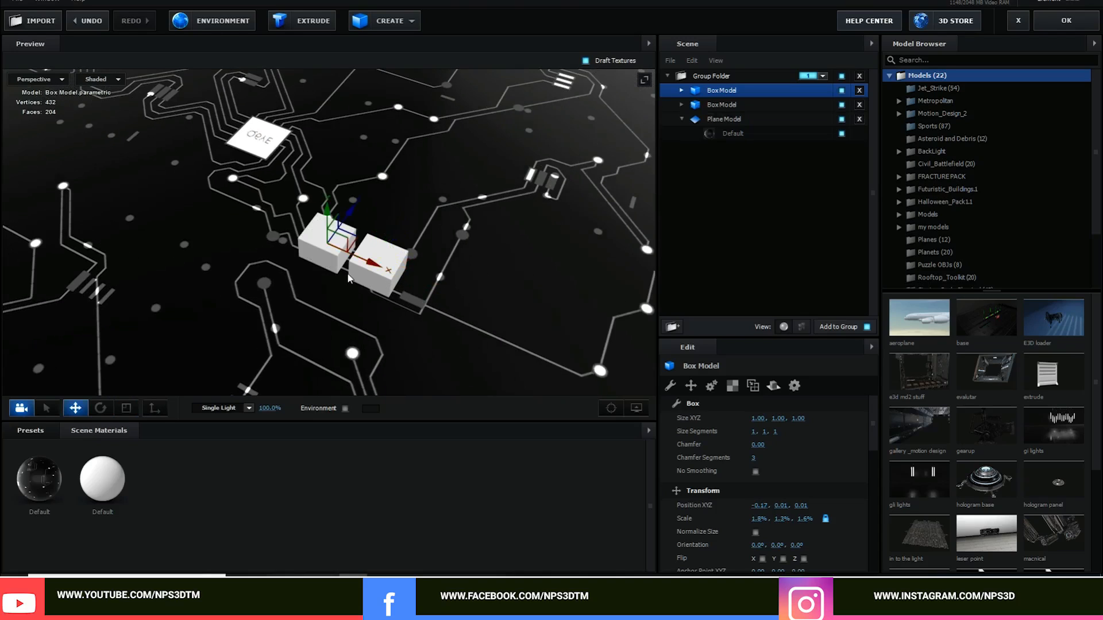
{"action": "key", "text": "r"}
{"action": "mouse_move", "coordinate": [329, 217]}
{"action": "left_mouse_down"}
{"action": "mouse_move", "coordinate": [337, 227]}
{"action": "mouse_move", "coordinate": [330, 215]}
{"action": "left_mouse_up"}
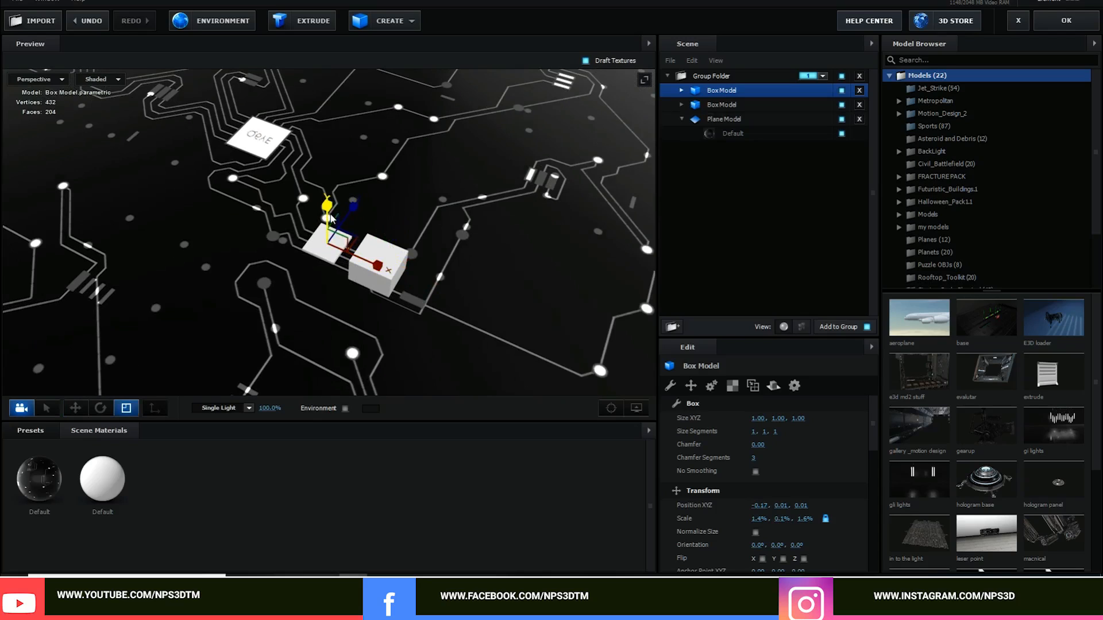
{"action": "key", "text": "w"}
{"action": "left_click_drag", "start_coordinate": [485, 283], "coordinate": [412, 229]}
{"action": "left_click_drag", "start_coordinate": [329, 192], "coordinate": [340, 208]}
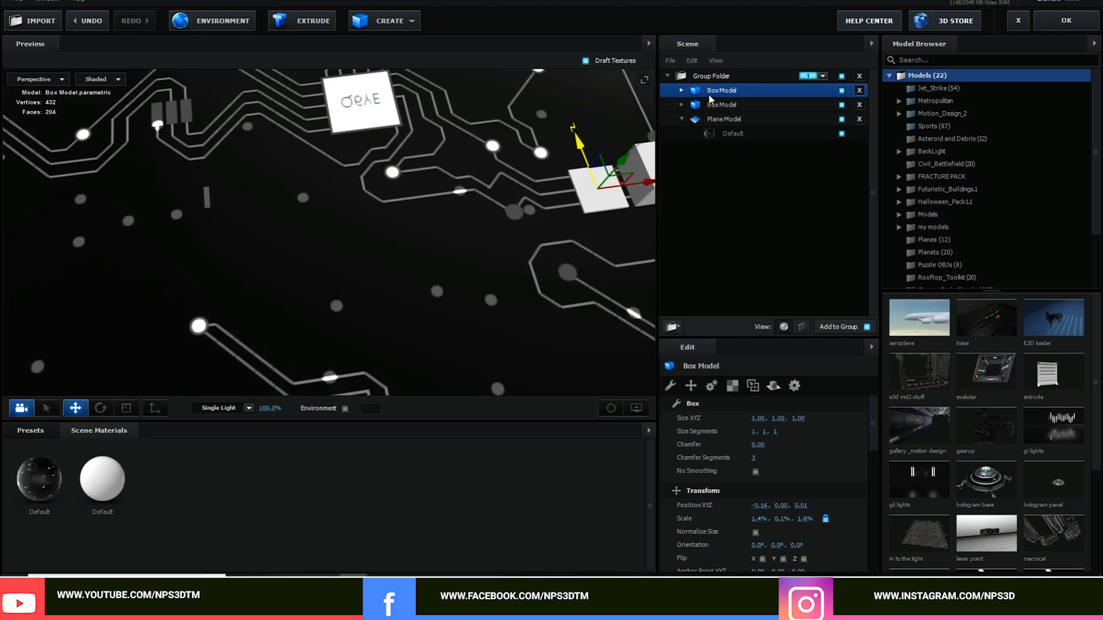
Duplicate the flat box three times toward the printed chip, with the last copy about 1.0%, 0.3%, 1.1% in scale at -0.21, 0.00, 0.03
{"action": "right_click", "coordinate": [711, 99]}
{"action": "left_click", "coordinate": [738, 143]}
{"action": "left_click_drag", "start_coordinate": [569, 118], "coordinate": [560, 102]}
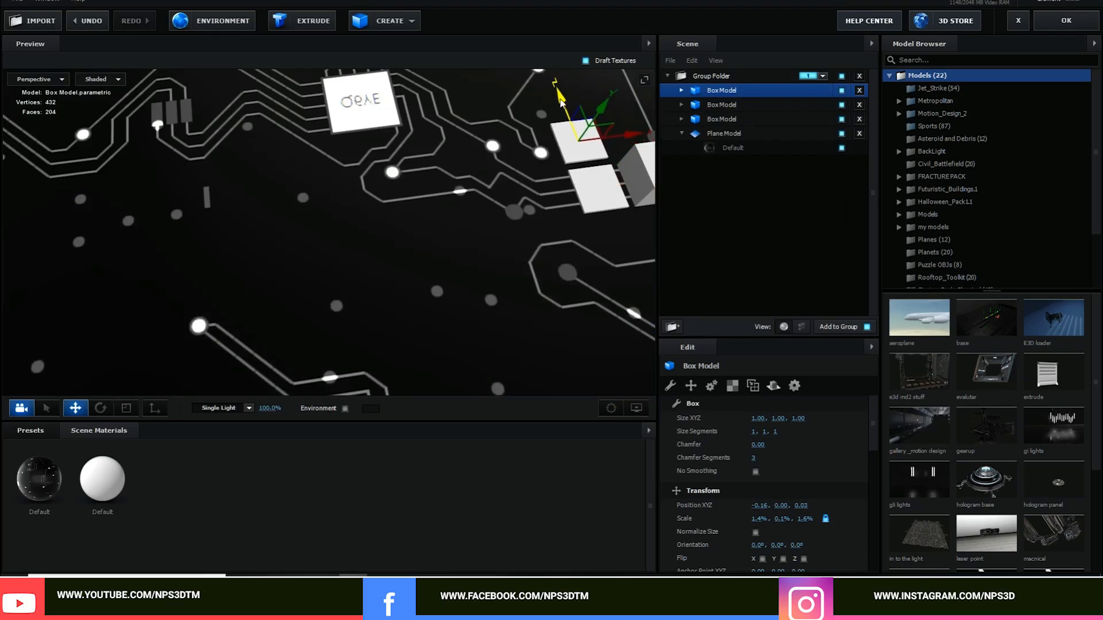
{"action": "left_click_drag", "start_coordinate": [643, 138], "coordinate": [591, 142]}
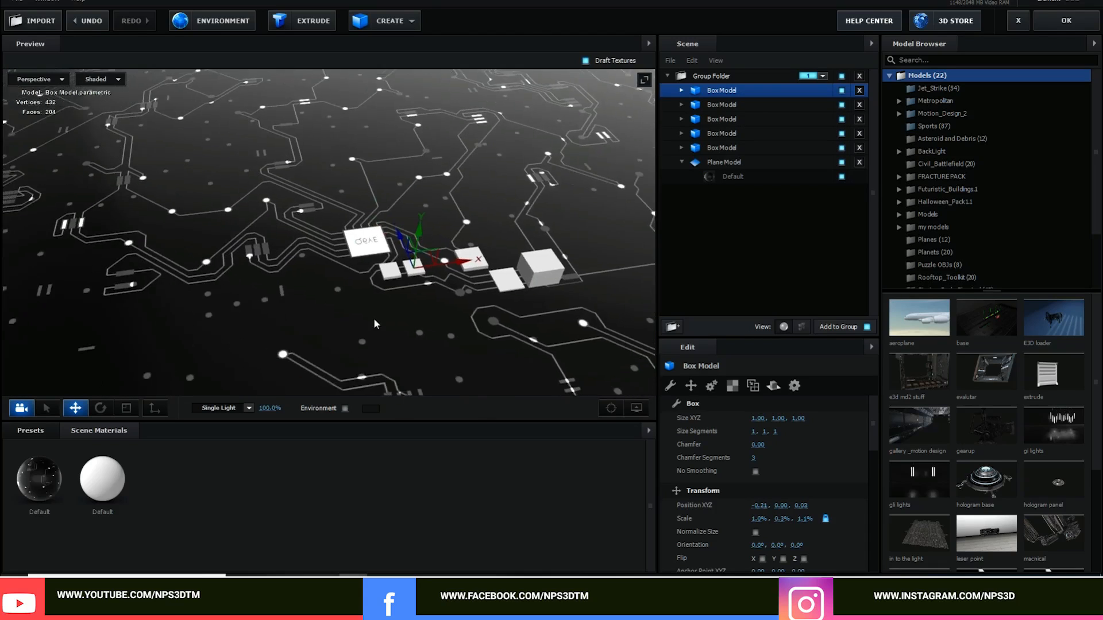
Examine the placement of the boxes around the printed chip from several angles and distances
{"action": "left_click_drag", "start_coordinate": [374, 319], "coordinate": [450, 298]}
{"action": "scroll", "coordinate": [399, 277], "scroll_direction": "up", "scroll_amount": 5}
{"action": "left_click_drag", "start_coordinate": [573, 251], "coordinate": [414, 321]}
{"action": "scroll", "coordinate": [438, 295], "scroll_direction": "down", "scroll_amount": 3}
{"action": "mouse_move", "coordinate": [391, 278]}
{"action": "left_mouse_down"}
{"action": "mouse_move", "coordinate": [454, 283]}
{"action": "mouse_move", "coordinate": [406, 302]}
{"action": "mouse_move", "coordinate": [361, 270]}
{"action": "mouse_move", "coordinate": [389, 292]}
{"action": "left_mouse_up"}
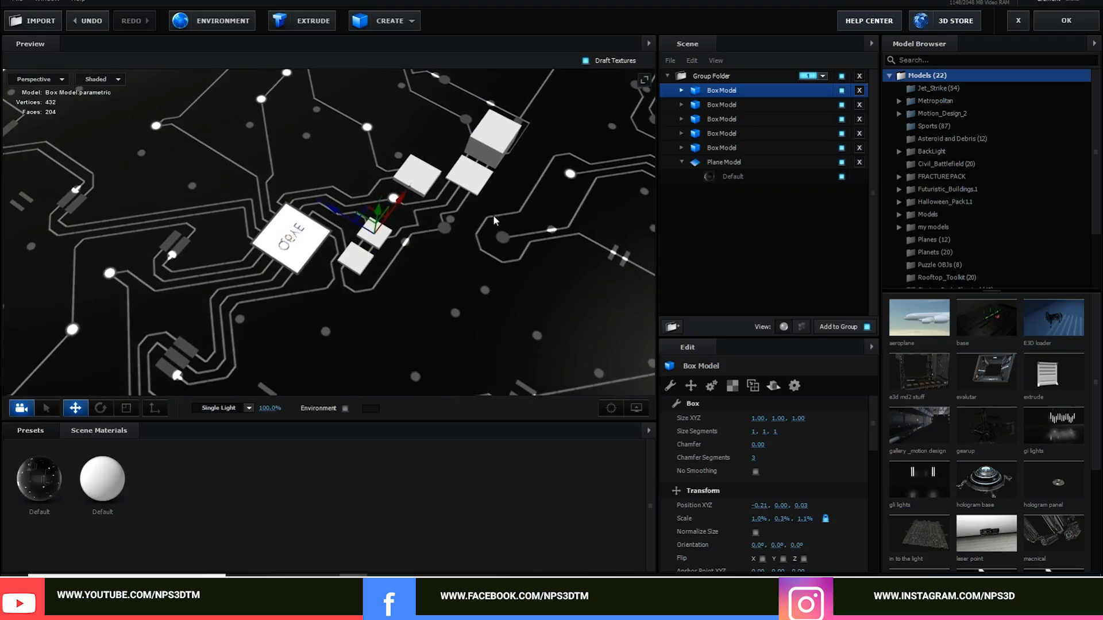
{"action": "left_click_drag", "start_coordinate": [456, 261], "coordinate": [475, 244]}
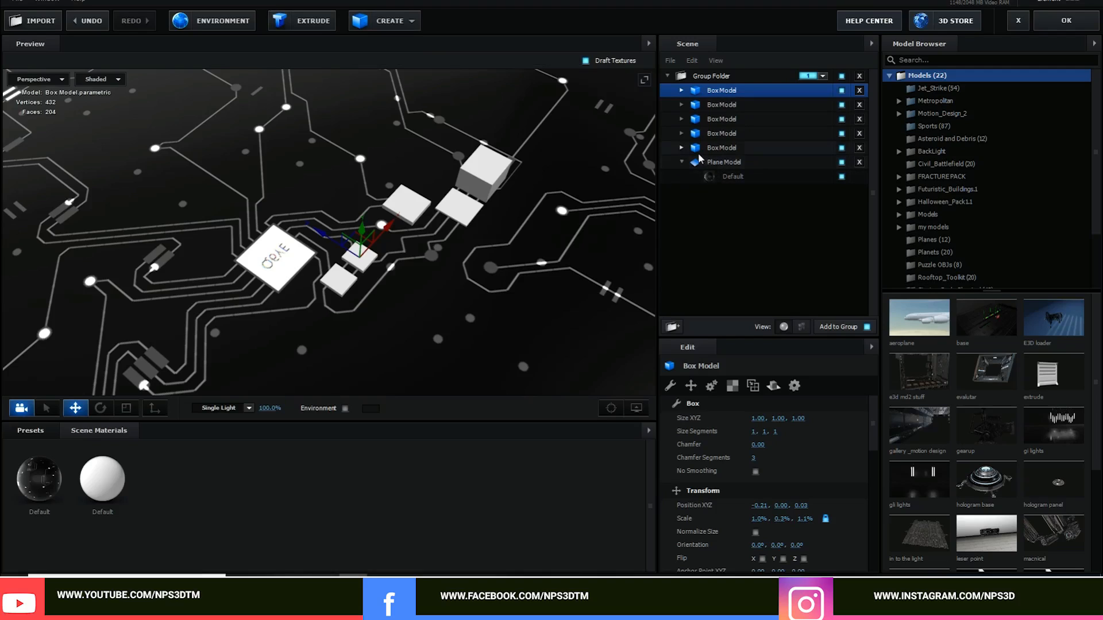
Enable Optimize Mesh on the box models, from the original box up to the newest copy
{"action": "left_click", "coordinate": [720, 146]}
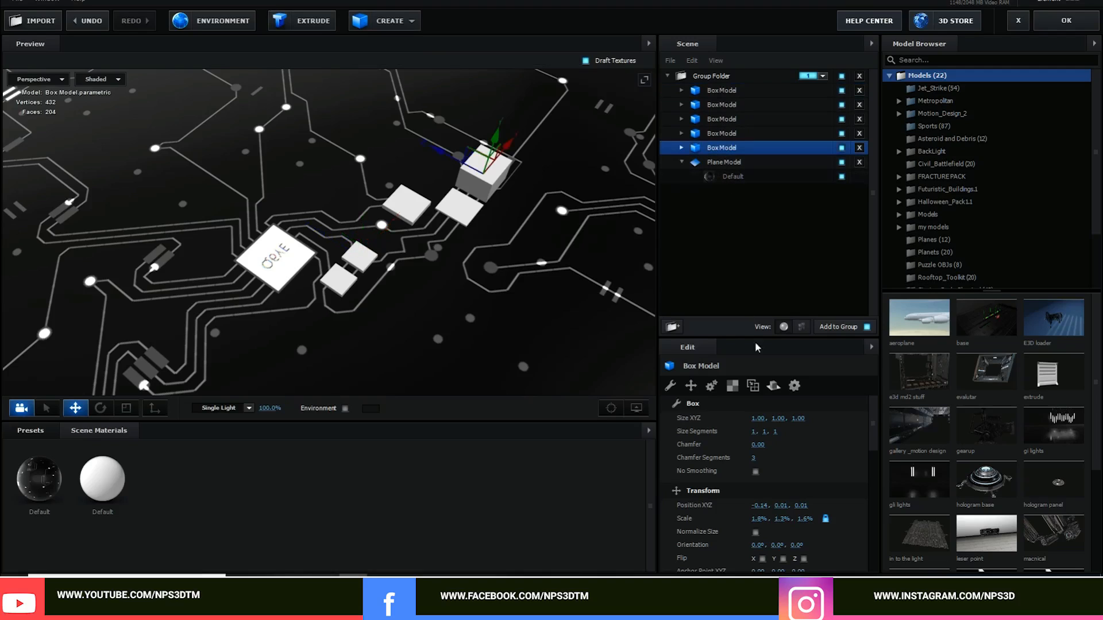
{"action": "scroll", "coordinate": [758, 474], "scroll_direction": "down", "scroll_amount": 10}
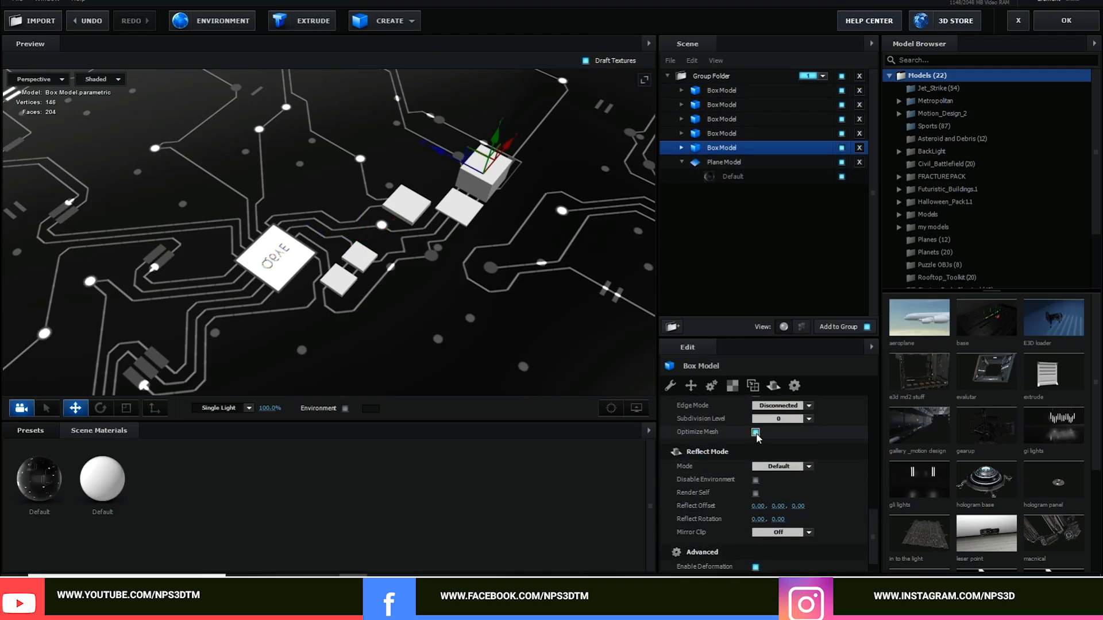
{"action": "left_click", "coordinate": [724, 132]}
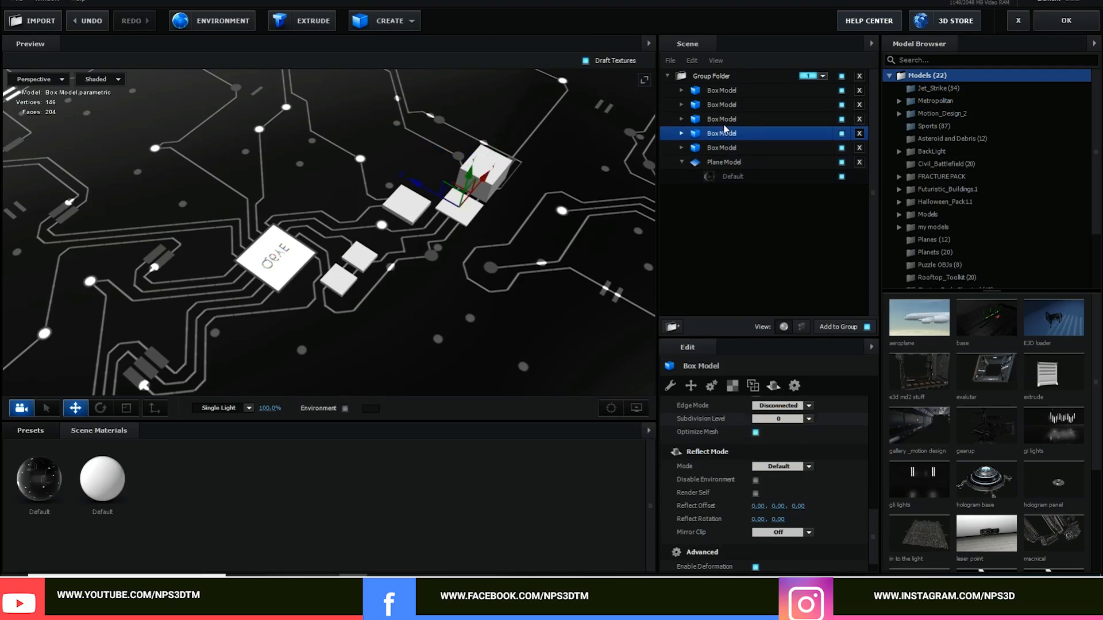
{"action": "left_click", "coordinate": [742, 103]}
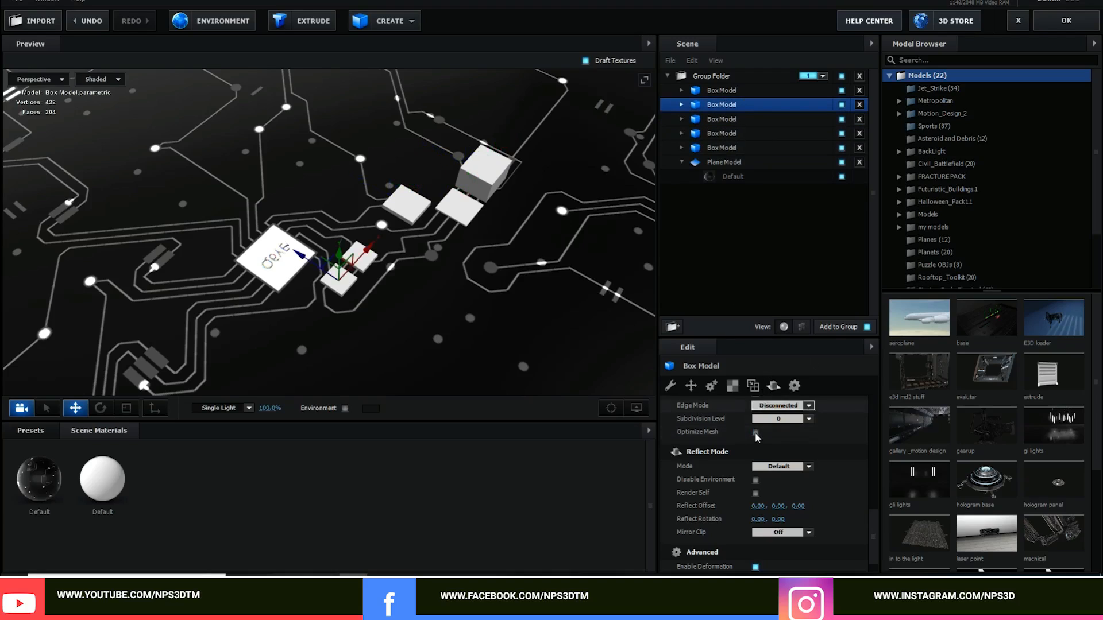
{"action": "left_click", "coordinate": [756, 433]}
{"action": "left_click", "coordinate": [763, 94]}
{"action": "left_click", "coordinate": [756, 434]}
Add a cylinder model to the scene and enable Optimize Mesh on it
{"action": "scroll", "coordinate": [401, 285], "scroll_direction": "down", "scroll_amount": 5}
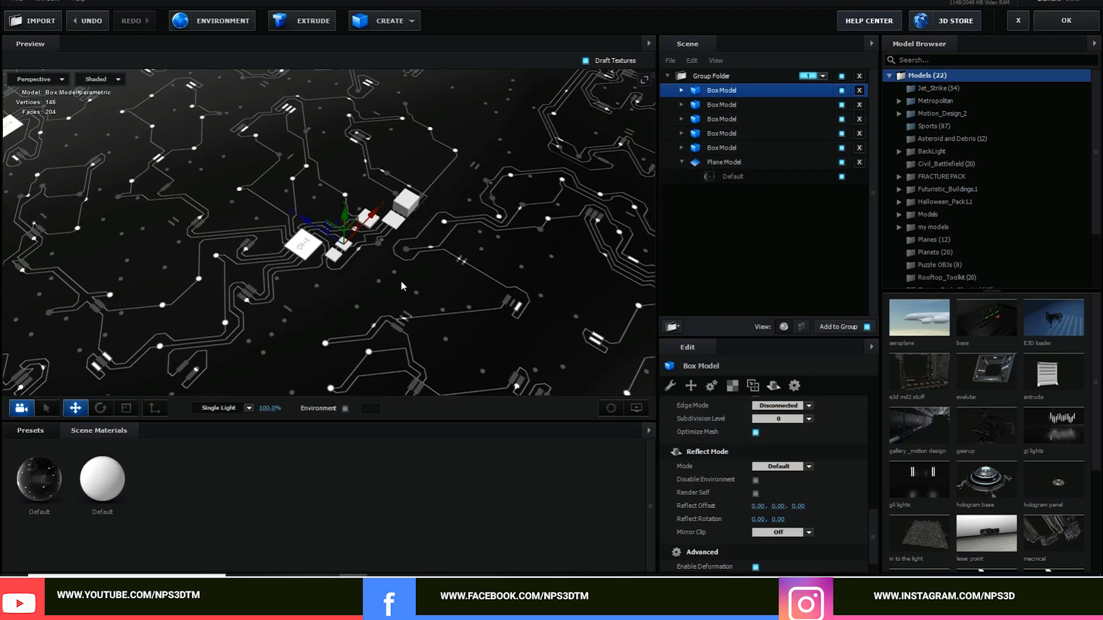
{"action": "scroll", "coordinate": [401, 280], "scroll_direction": "down", "scroll_amount": 5}
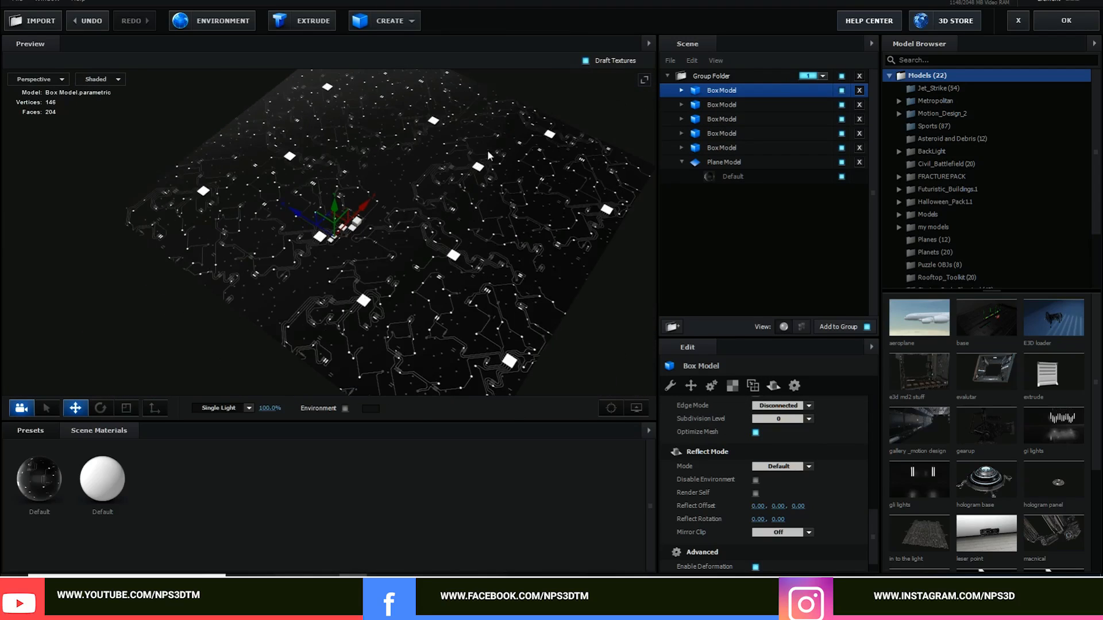
{"action": "scroll", "coordinate": [437, 297], "scroll_direction": "up", "scroll_amount": 10}
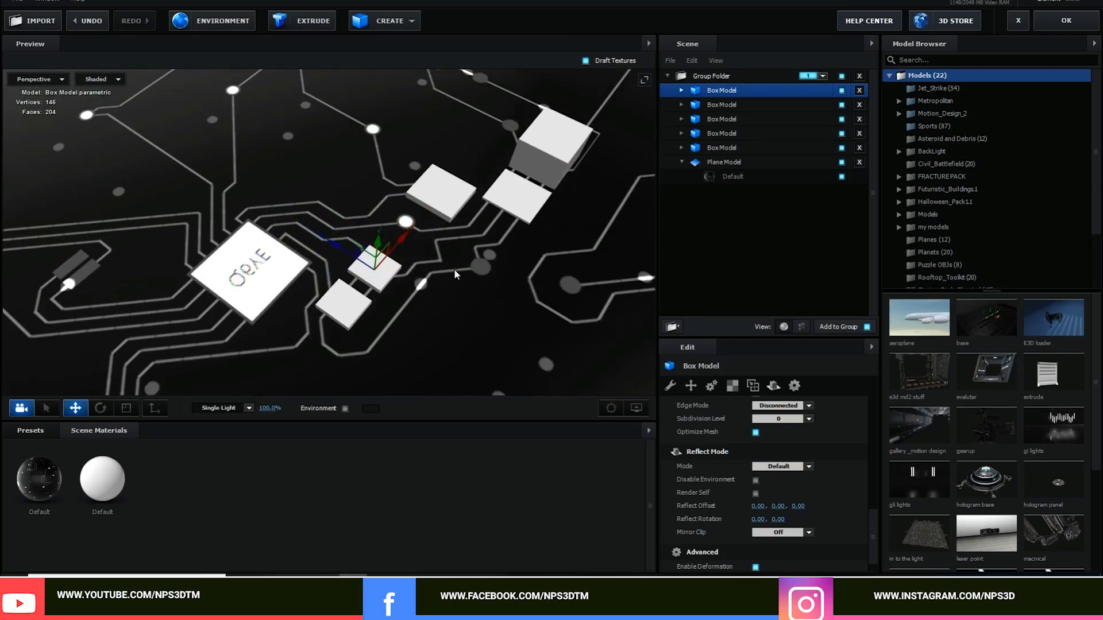
{"action": "left_click_drag", "start_coordinate": [446, 248], "coordinate": [477, 276]}
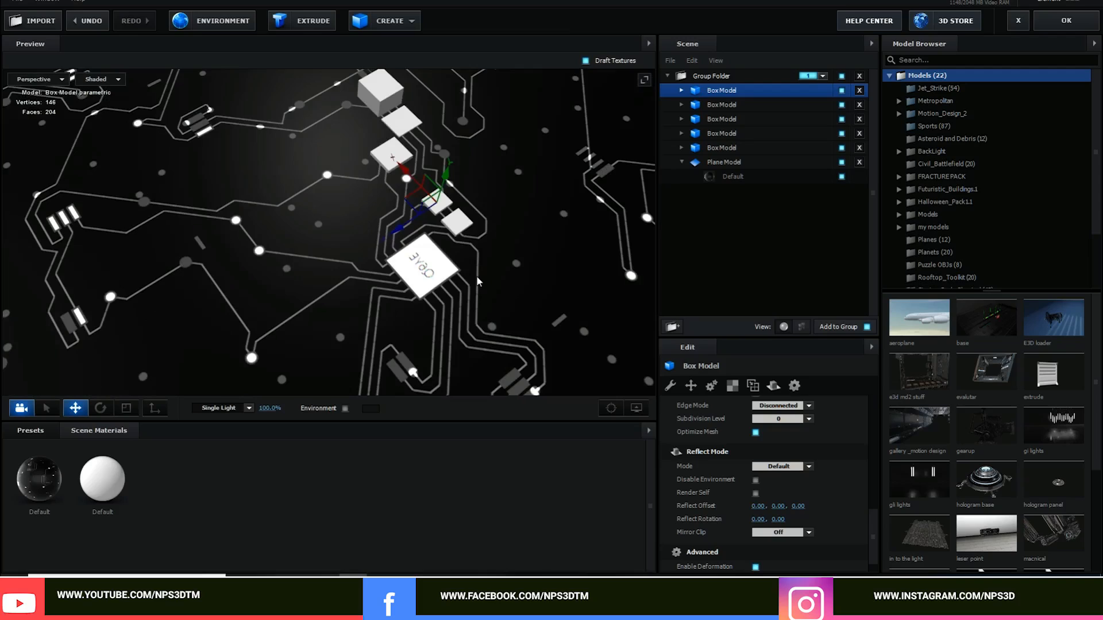
{"action": "left_click", "coordinate": [380, 21]}
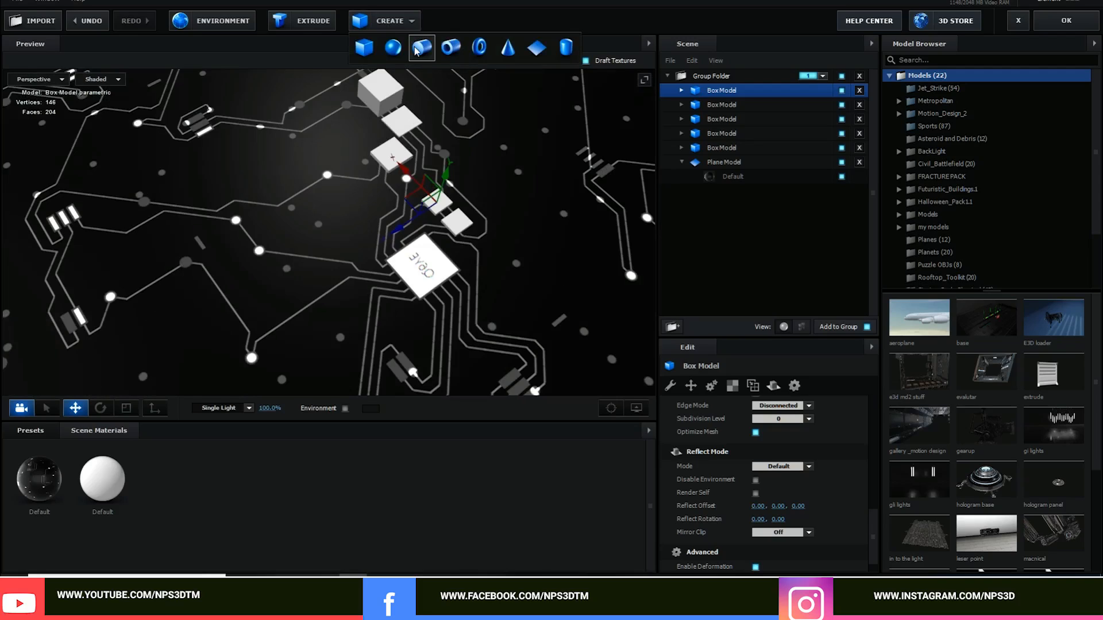
{"action": "left_click", "coordinate": [417, 51]}
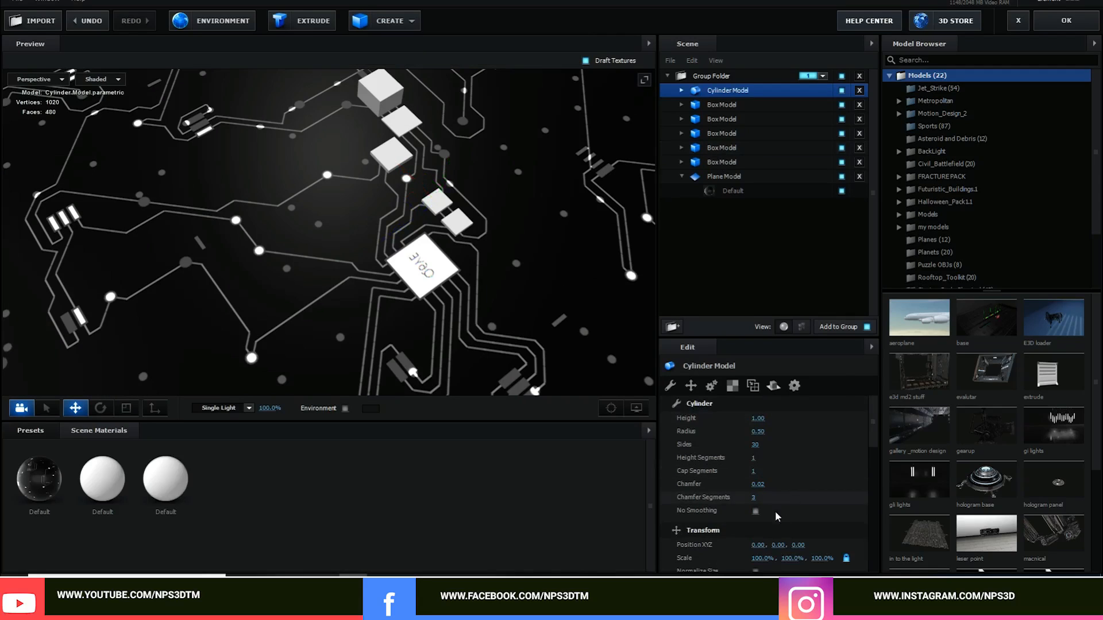
{"action": "scroll", "coordinate": [741, 501], "scroll_direction": "down", "scroll_amount": 10}
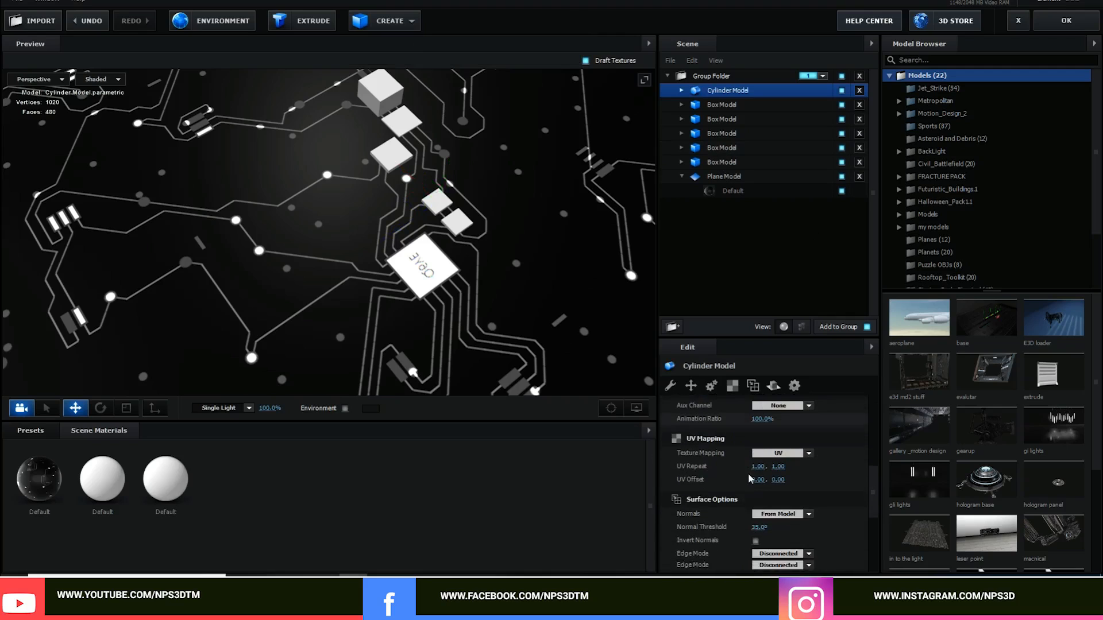
{"action": "left_click", "coordinate": [756, 472]}
Scale the cylinder down to a thin disc of about 3.1%, 0.2%, 3.1% on the board
{"action": "left_click_drag", "start_coordinate": [295, 221], "coordinate": [348, 313]}
{"action": "scroll", "coordinate": [326, 235], "scroll_direction": "down", "scroll_amount": 8}
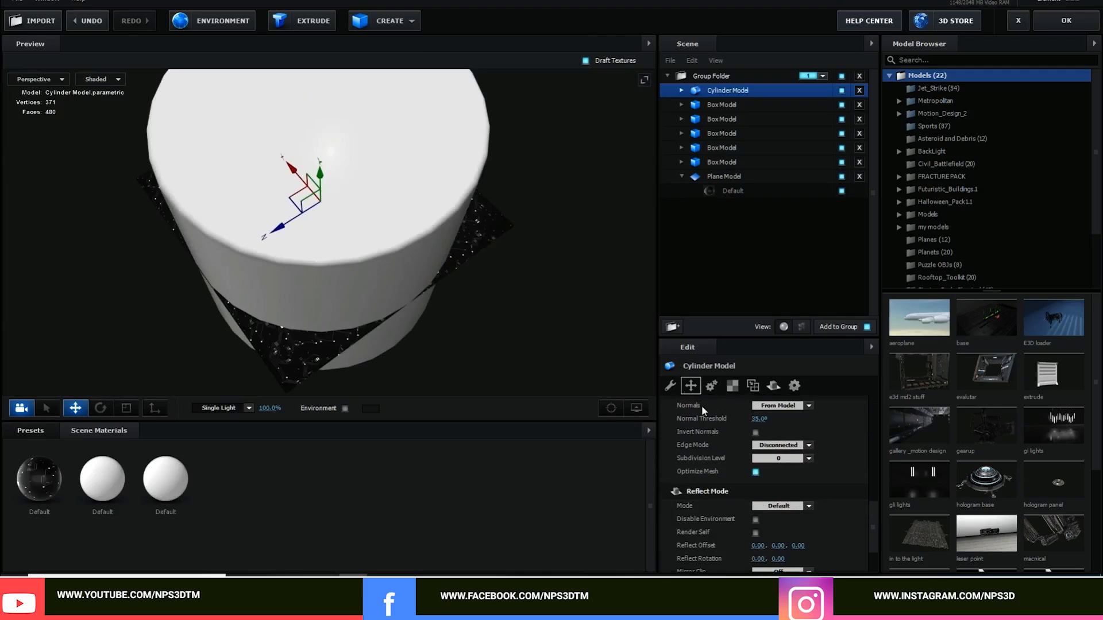
{"action": "scroll", "coordinate": [735, 426], "scroll_direction": "up", "scroll_amount": 3}
{"action": "scroll", "coordinate": [736, 430], "scroll_direction": "up", "scroll_amount": 5}
{"action": "key", "text": "r"}
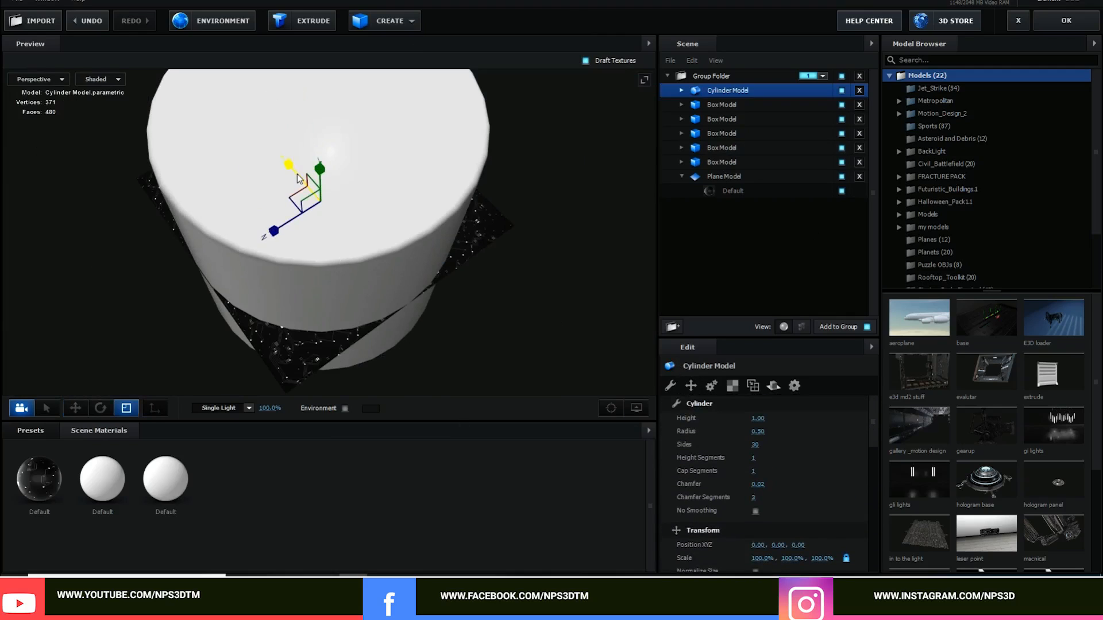
{"action": "scroll", "coordinate": [382, 266], "scroll_direction": "down", "scroll_amount": 5}
{"action": "left_click_drag", "start_coordinate": [325, 190], "coordinate": [322, 220]}
{"action": "left_click_drag", "start_coordinate": [297, 179], "coordinate": [316, 208]}
{"action": "key", "text": "ctrl+z"}
{"action": "left_click_drag", "start_coordinate": [357, 268], "coordinate": [394, 172]}
{"action": "left_click_drag", "start_coordinate": [301, 237], "coordinate": [439, 161]}
{"action": "scroll", "coordinate": [373, 233], "scroll_direction": "up", "scroll_amount": 6}
{"action": "scroll", "coordinate": [305, 240], "scroll_direction": "up", "scroll_amount": 3}
{"action": "left_click_drag", "start_coordinate": [295, 201], "coordinate": [258, 215]}
{"action": "scroll", "coordinate": [378, 191], "scroll_direction": "up", "scroll_amount": 2}
{"action": "scroll", "coordinate": [378, 191], "scroll_direction": "up", "scroll_amount": 3}
{"action": "left_click_drag", "start_coordinate": [306, 112], "coordinate": [412, 276]}
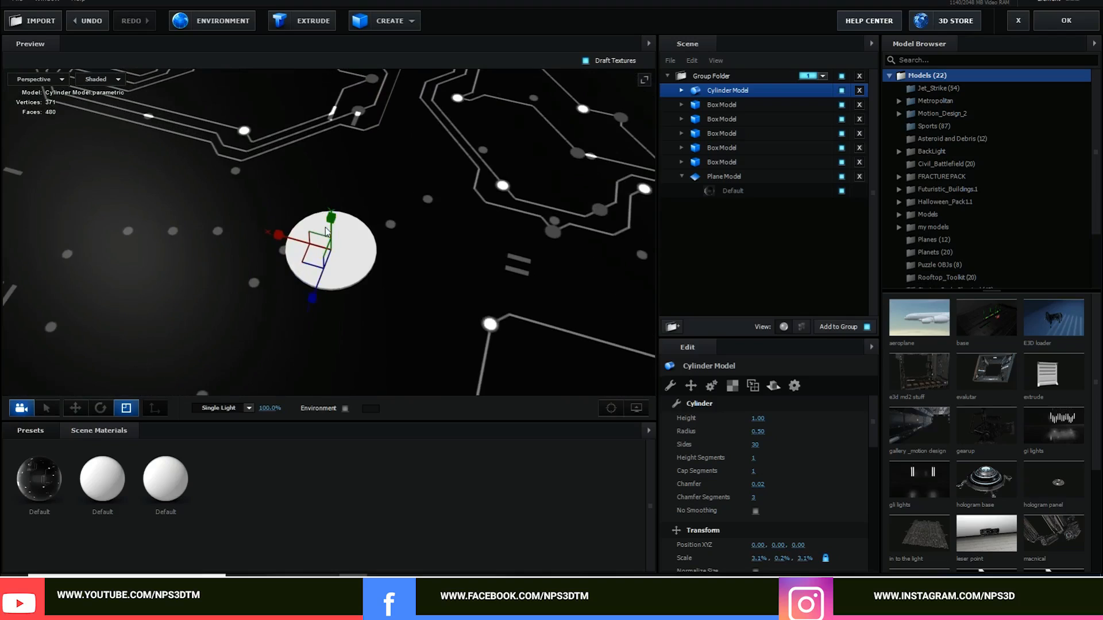
Thicken the disc to about 0.7% in Y scale and set the cylinder's sides to 40
{"action": "left_click_drag", "start_coordinate": [331, 217], "coordinate": [335, 215]}
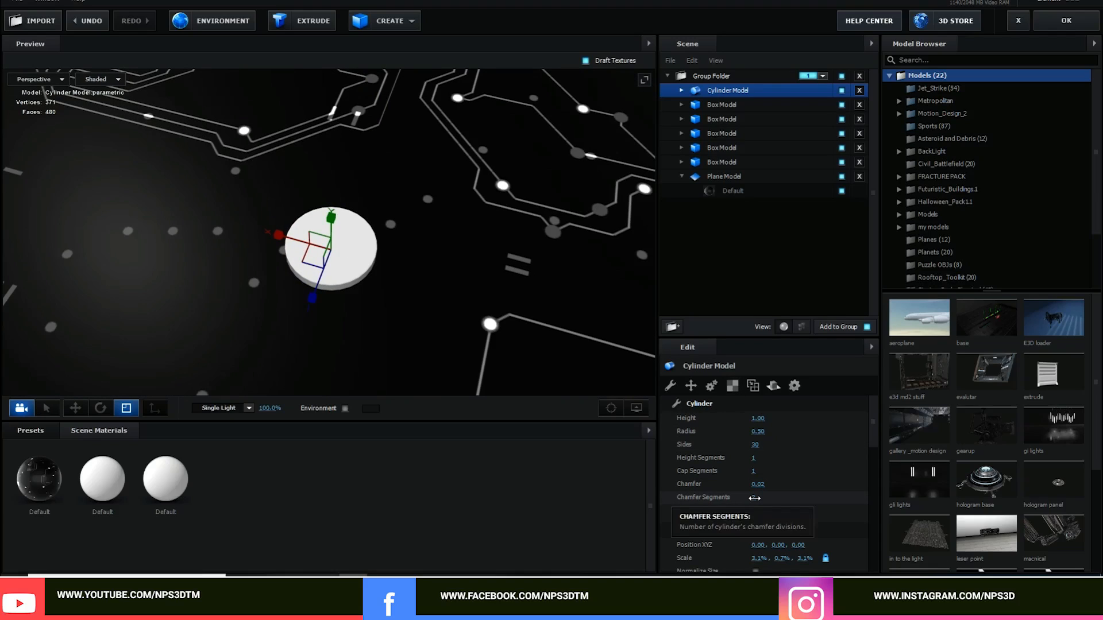
{"action": "left_click", "coordinate": [755, 446]}
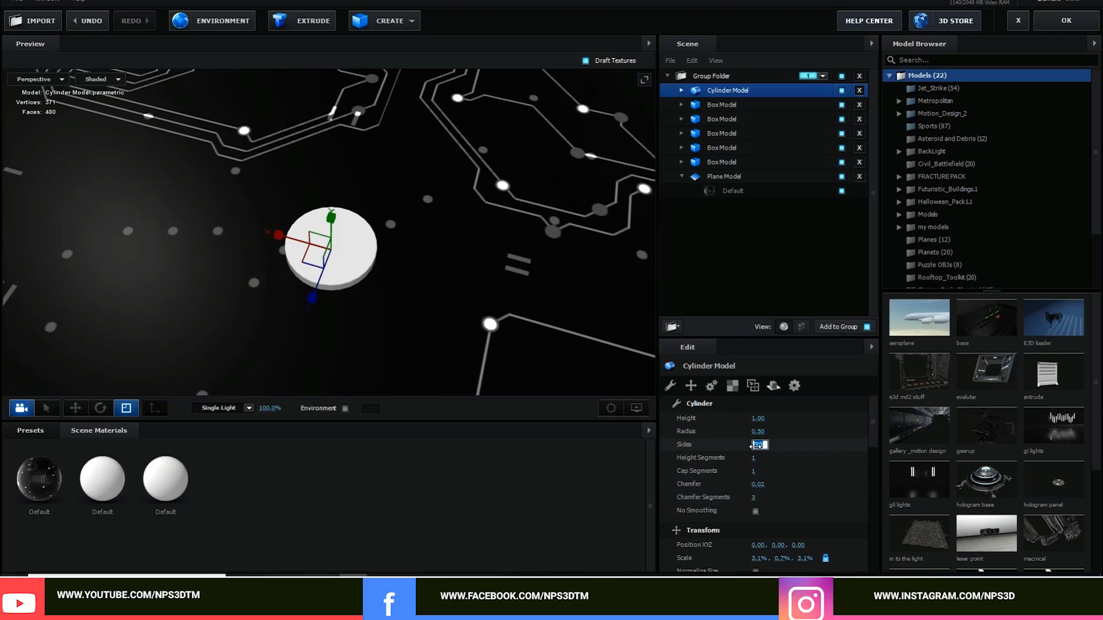
{"action": "type", "text": "40"}
{"action": "key", "text": "Return"}
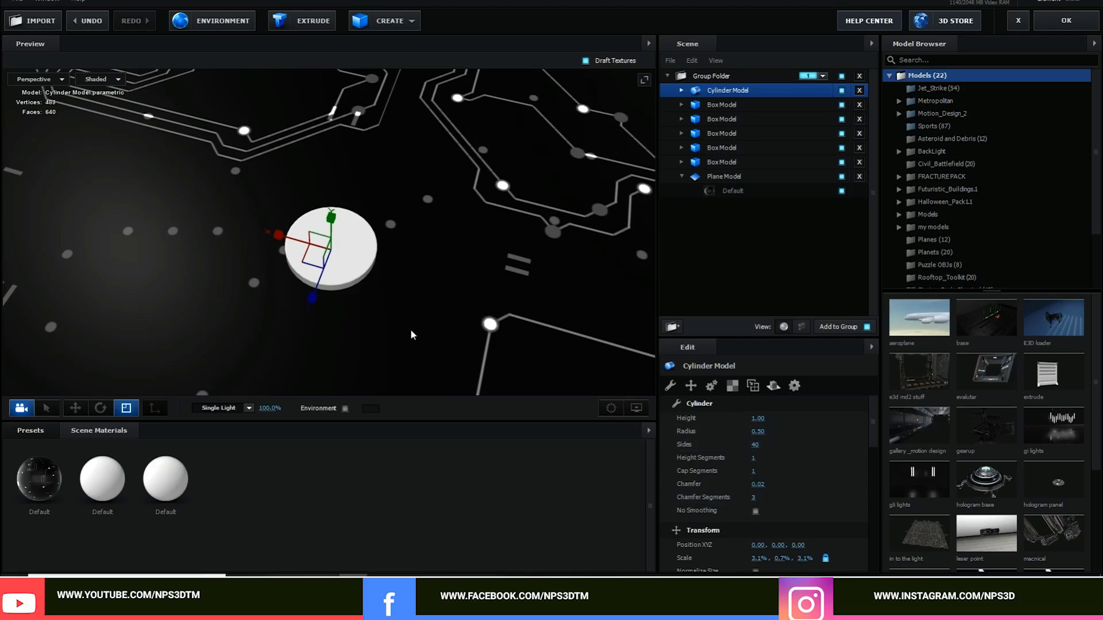
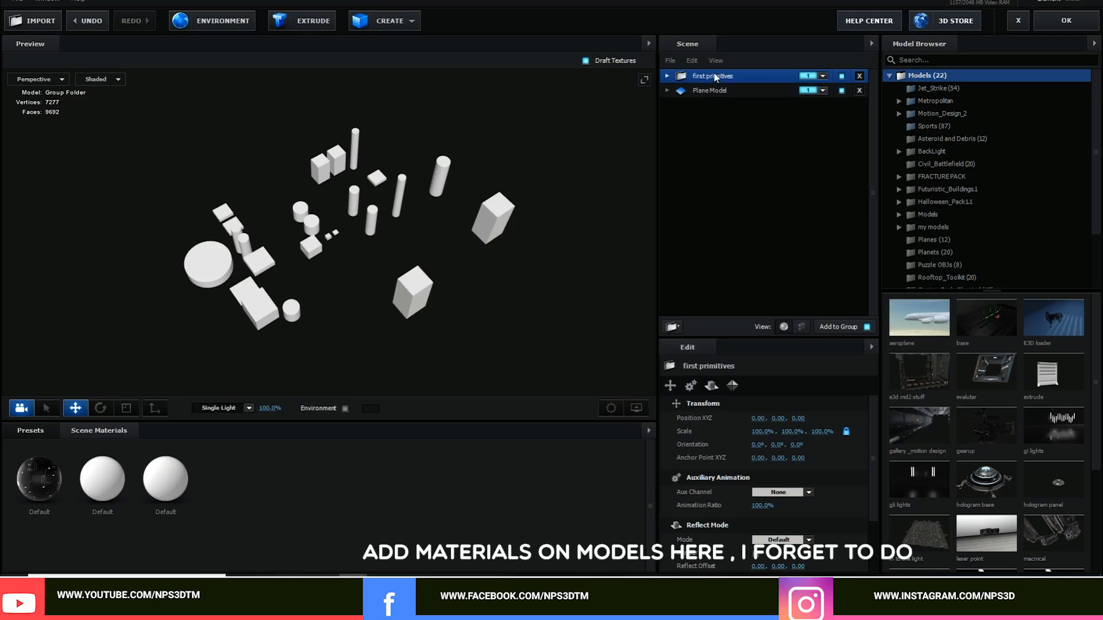
Group the plane model and the first primitives folder in a new group folder
{"action": "left_click", "coordinate": [709, 92]}
{"action": "left_click_drag", "start_coordinate": [712, 75], "coordinate": [677, 326]}
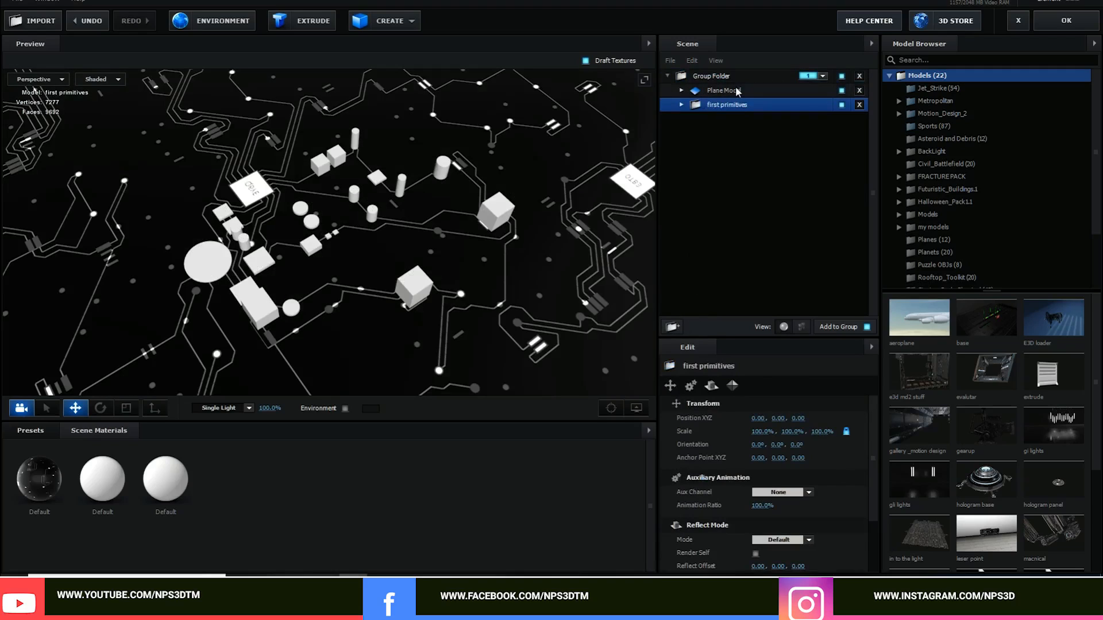
{"action": "left_click_drag", "start_coordinate": [721, 104], "coordinate": [675, 328]}
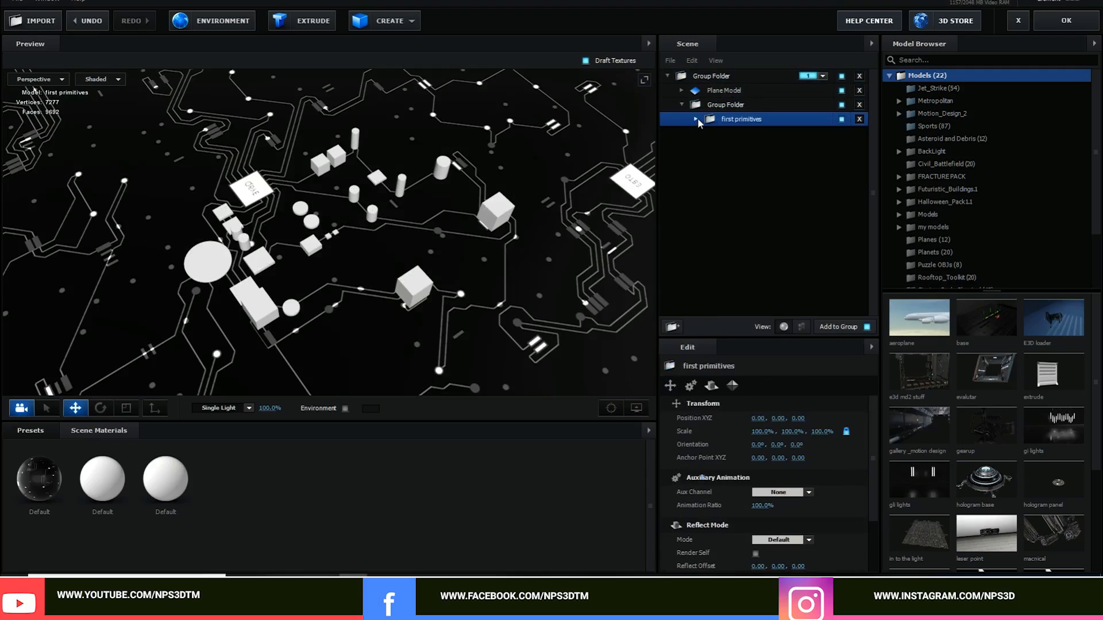
{"action": "scroll", "coordinate": [410, 258], "scroll_direction": "down", "scroll_amount": 5}
{"action": "left_click_drag", "start_coordinate": [419, 243], "coordinate": [425, 229]}
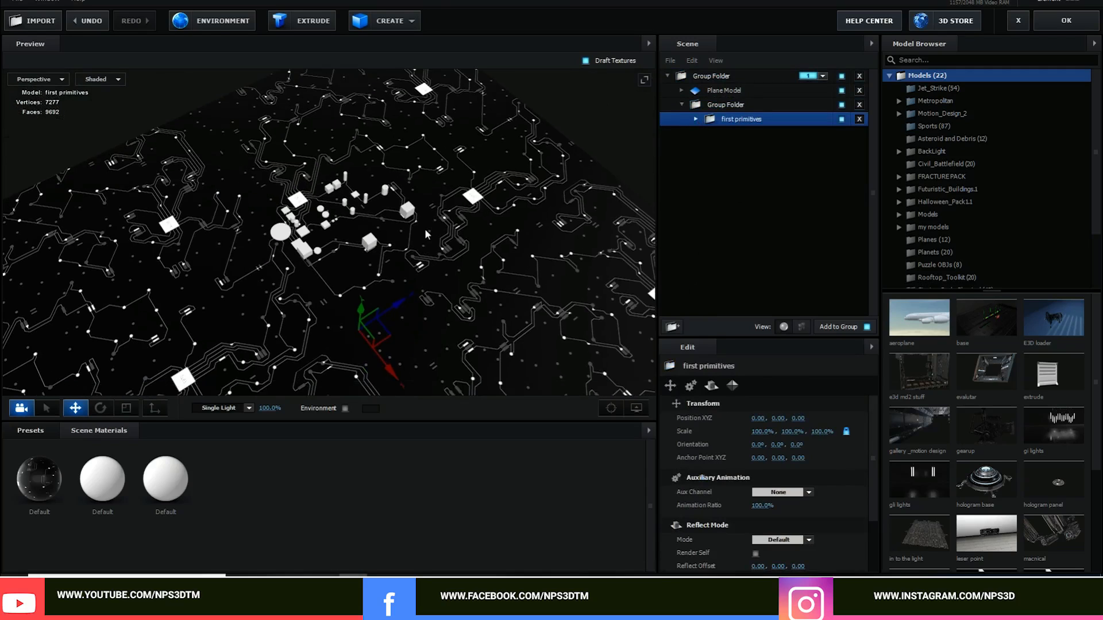
{"action": "left_click", "coordinate": [859, 119]}
{"action": "left_click", "coordinate": [725, 105]}
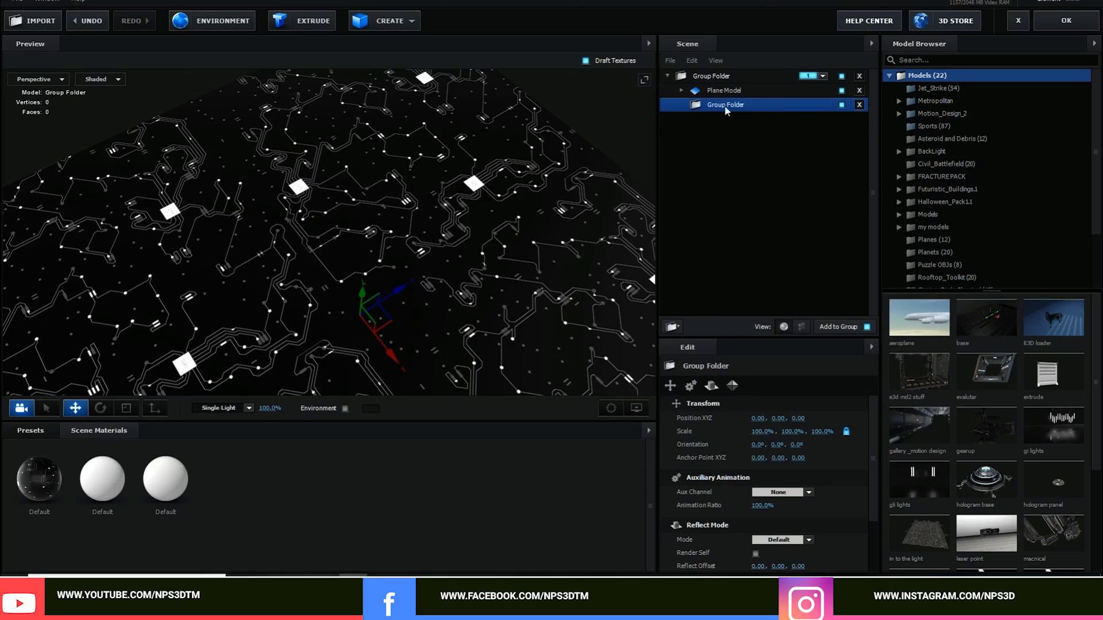
{"action": "key", "text": "ctrl+z"}
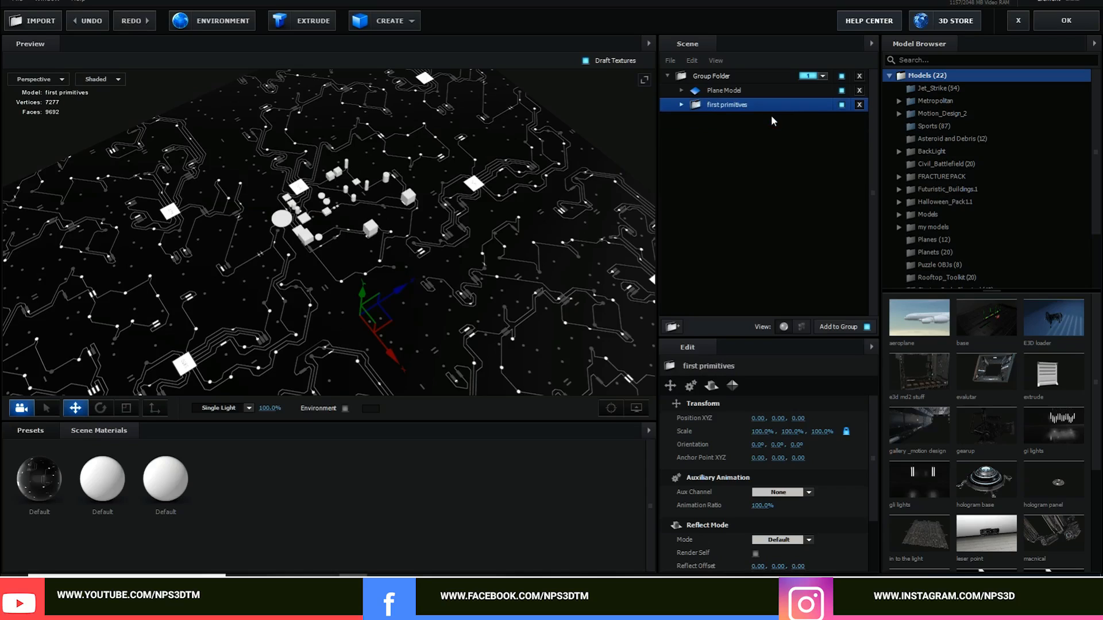
Move the anchor point of the first primitives folder to the middle of its components, at about -0.17, 0.00, 0.09
{"action": "scroll", "coordinate": [405, 291], "scroll_direction": "down", "scroll_amount": 3}
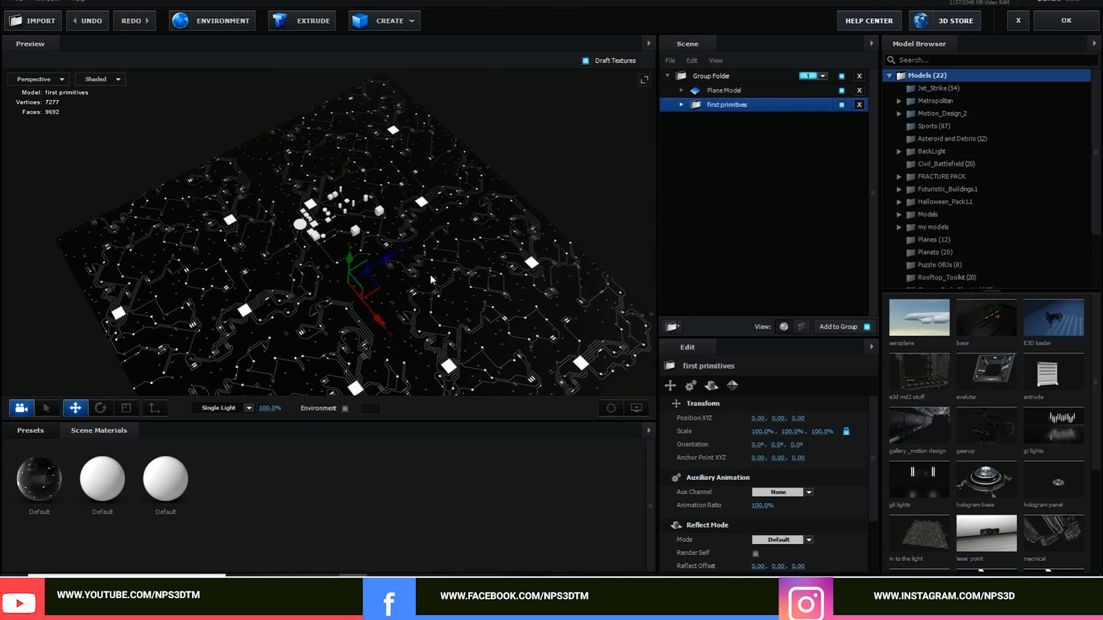
{"action": "left_click_drag", "start_coordinate": [431, 274], "coordinate": [449, 251]}
{"action": "left_click_drag", "start_coordinate": [292, 281], "coordinate": [308, 328]}
{"action": "scroll", "coordinate": [348, 315], "scroll_direction": "up", "scroll_amount": 4}
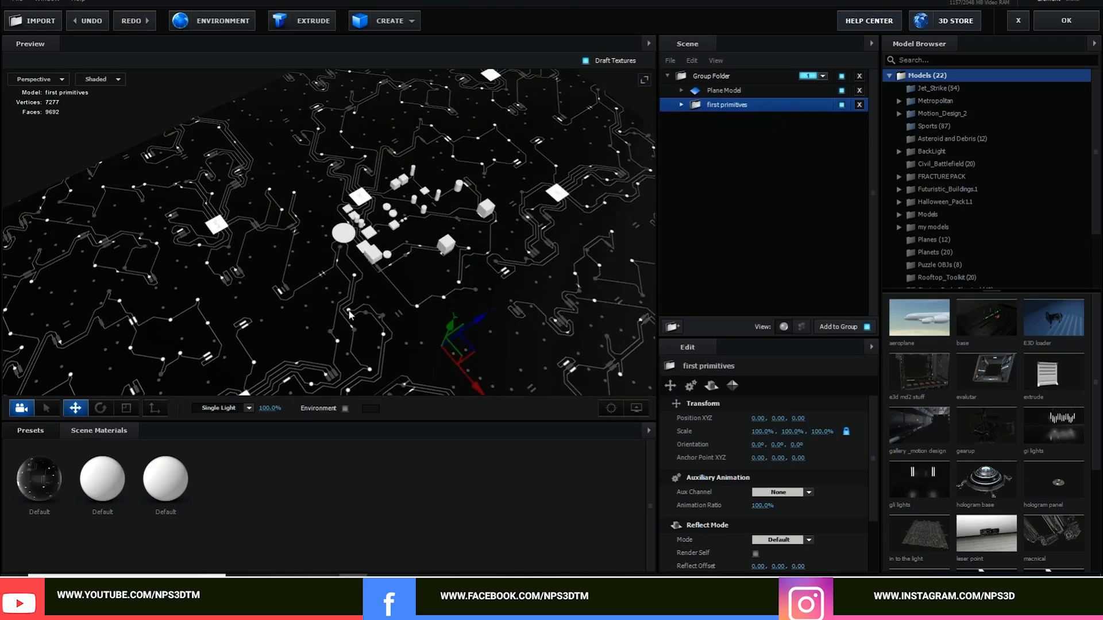
{"action": "scroll", "coordinate": [349, 315], "scroll_direction": "up", "scroll_amount": 2}
{"action": "left_click_drag", "start_coordinate": [501, 373], "coordinate": [448, 313]}
{"action": "left_click", "coordinate": [637, 409]}
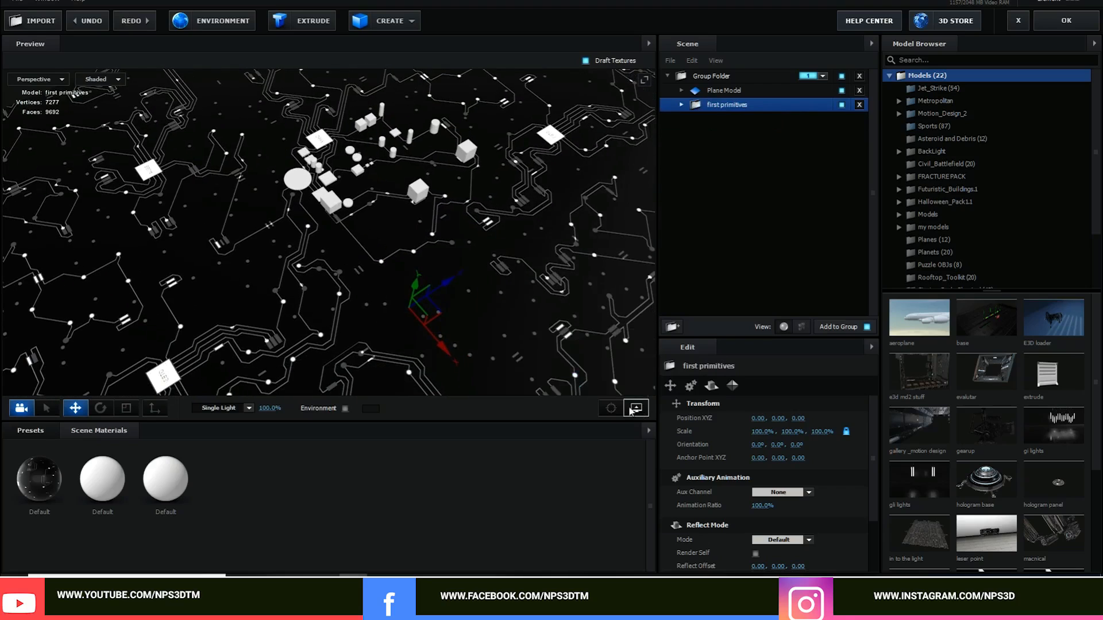
{"action": "left_click_drag", "start_coordinate": [299, 356], "coordinate": [305, 395]}
{"action": "left_click", "coordinate": [154, 408]}
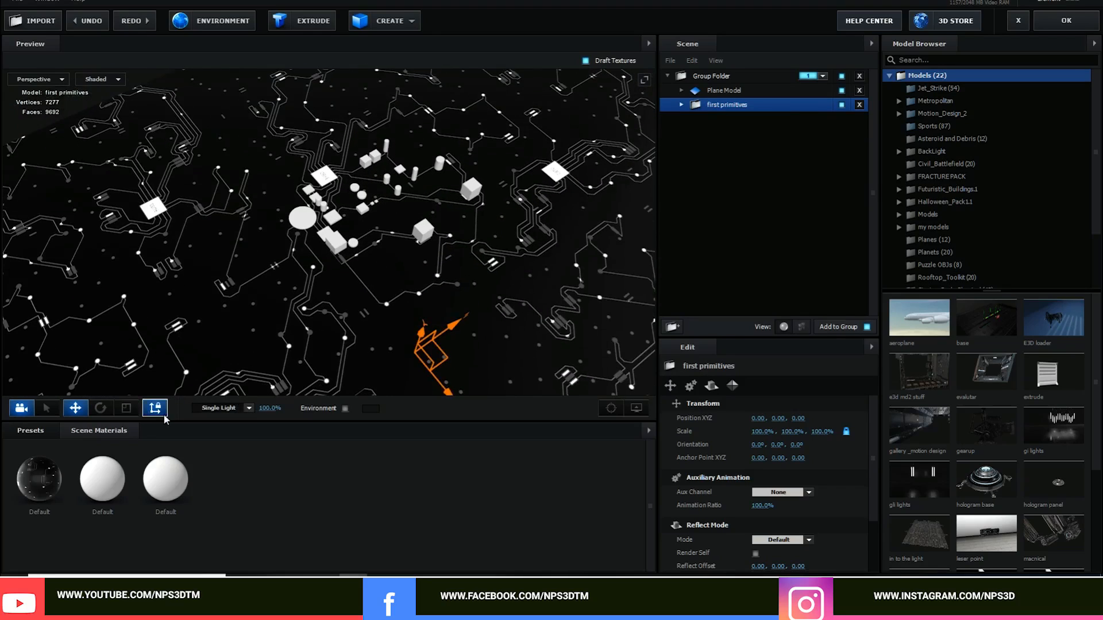
{"action": "left_click_drag", "start_coordinate": [410, 310], "coordinate": [365, 257]}
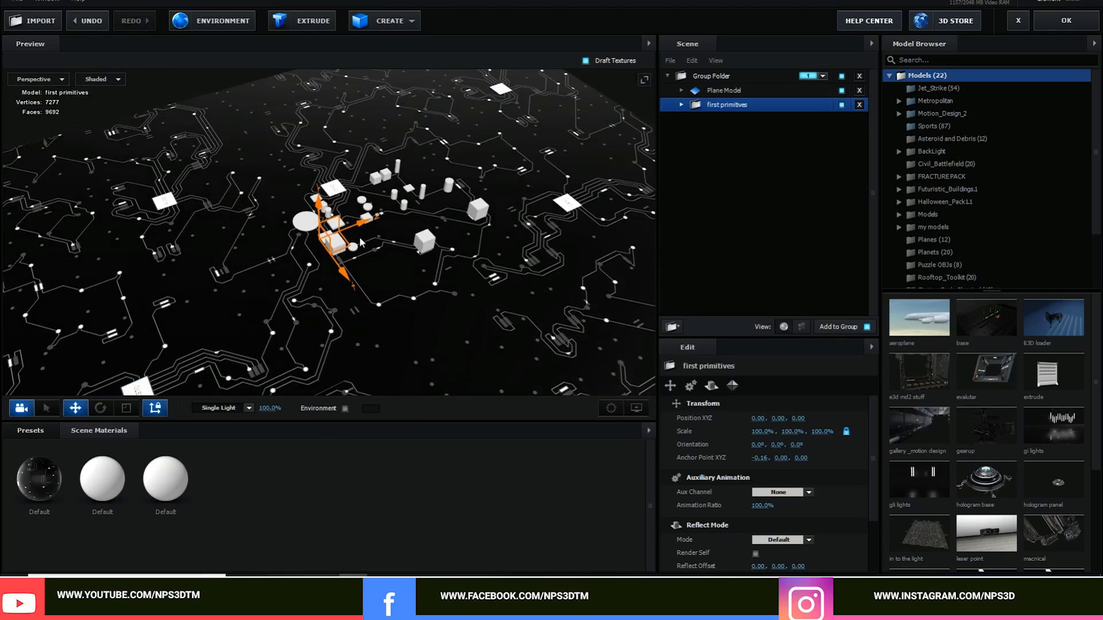
{"action": "left_click_drag", "start_coordinate": [357, 217], "coordinate": [412, 234]}
{"action": "left_click", "coordinate": [155, 407]}
Duplicate the first primitives folder and offset the copy along X to a position of about 0.15, 0.00, 0.00
{"action": "left_click_drag", "start_coordinate": [225, 289], "coordinate": [277, 267]}
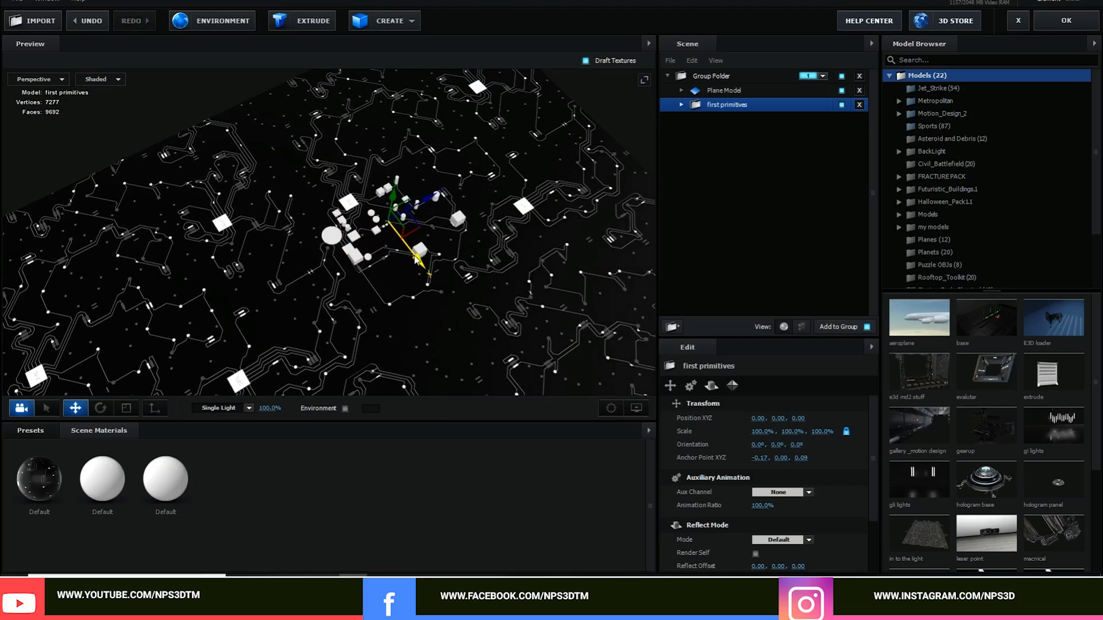
{"action": "left_click_drag", "start_coordinate": [414, 257], "coordinate": [494, 254]}
{"action": "key", "text": "ctrl+z"}
{"action": "left_click_drag", "start_coordinate": [422, 208], "coordinate": [486, 280]}
Rotate the copied folder to 270° in Y and move it to about 0.15, 0.00, -0.05
{"action": "key", "text": "e"}
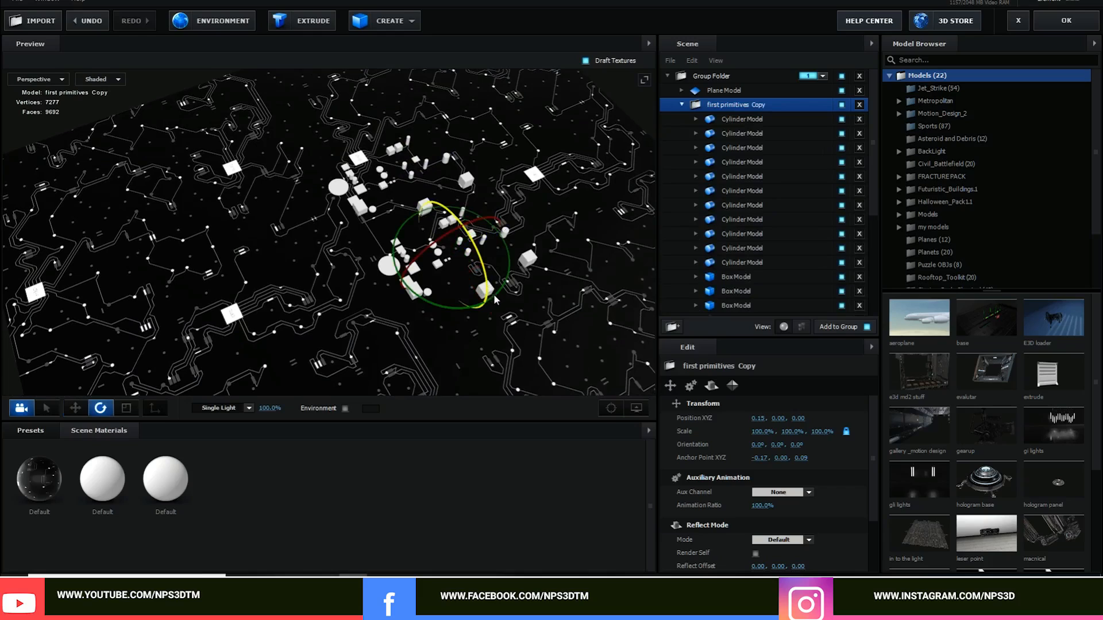
{"action": "left_click_drag", "start_coordinate": [438, 309], "coordinate": [381, 301]}
{"action": "key", "text": "w"}
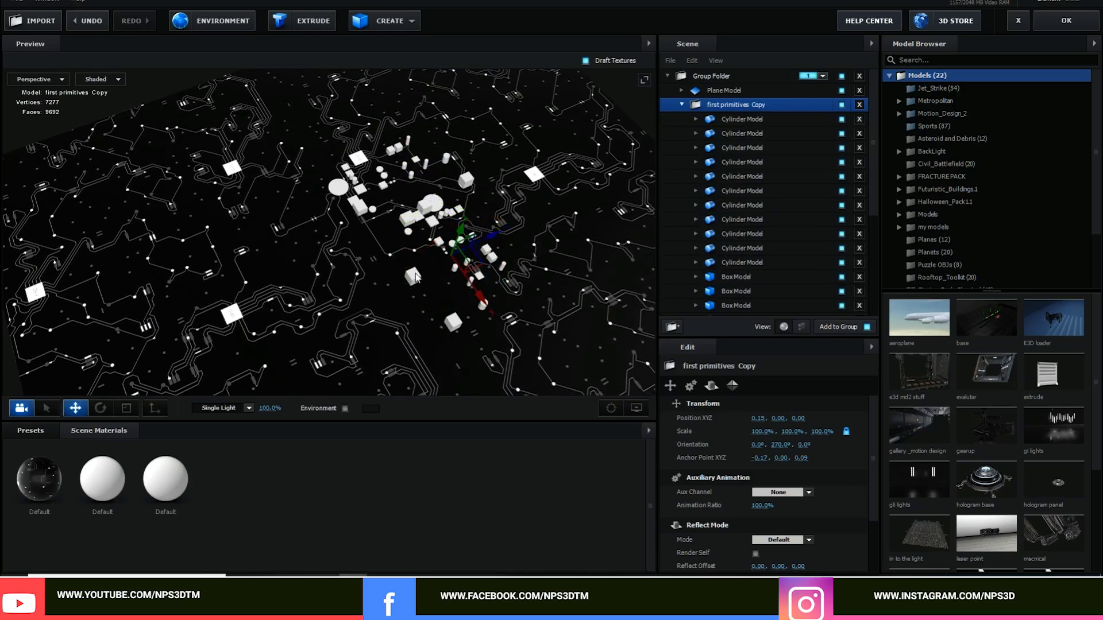
{"action": "left_click_drag", "start_coordinate": [477, 246], "coordinate": [459, 251]}
{"action": "left_click_drag", "start_coordinate": [450, 317], "coordinate": [446, 315]}
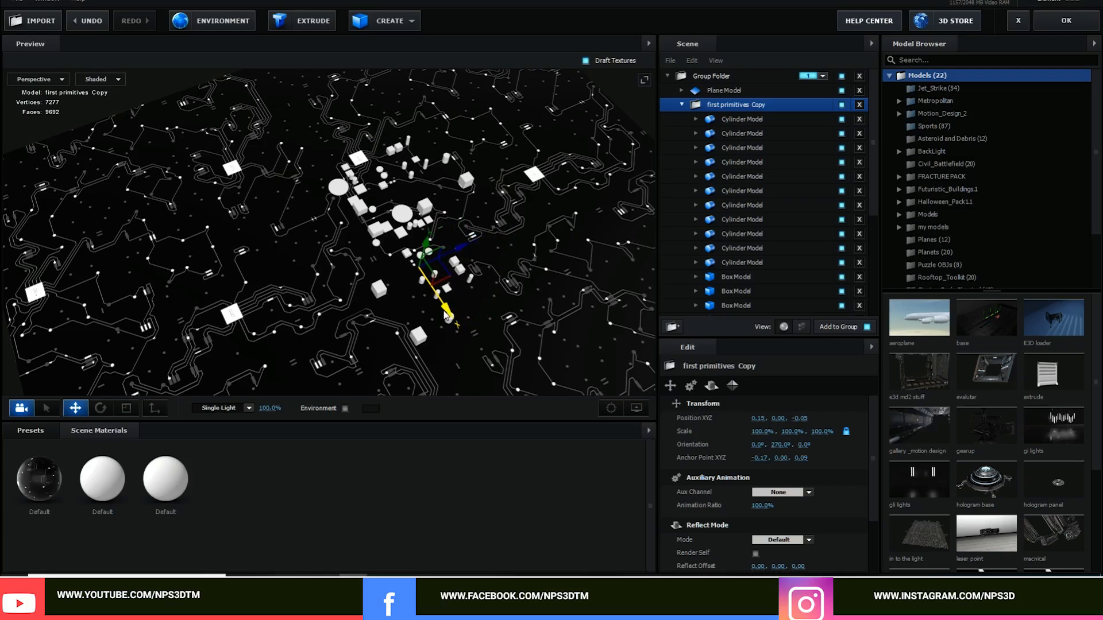
Duplicate both component folders together, rotating and moving the copies so that of first primitives sits at about 0.21, 0.00, 0.27 with 270° Y orientation
{"action": "left_click", "coordinate": [682, 105]}
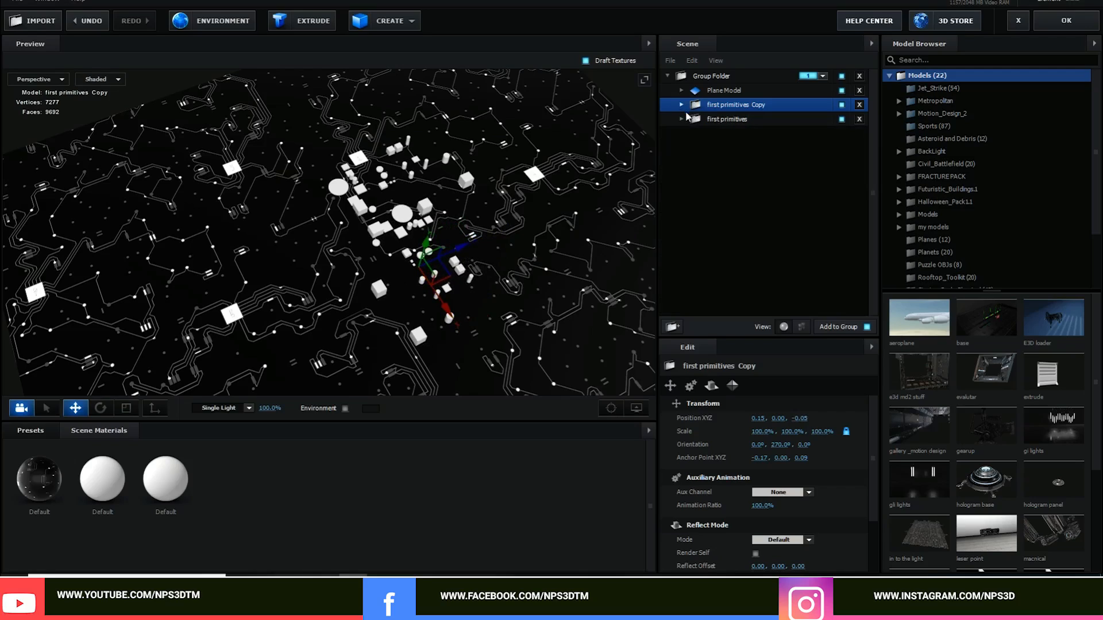
{"action": "left_click", "coordinate": [702, 119], "text": "ctrl"}
{"action": "left_click_drag", "start_coordinate": [451, 203], "coordinate": [650, 161]}
{"action": "key", "text": "e"}
{"action": "left_click_drag", "start_coordinate": [556, 219], "coordinate": [405, 197]}
{"action": "key", "text": "ctrl+z"}
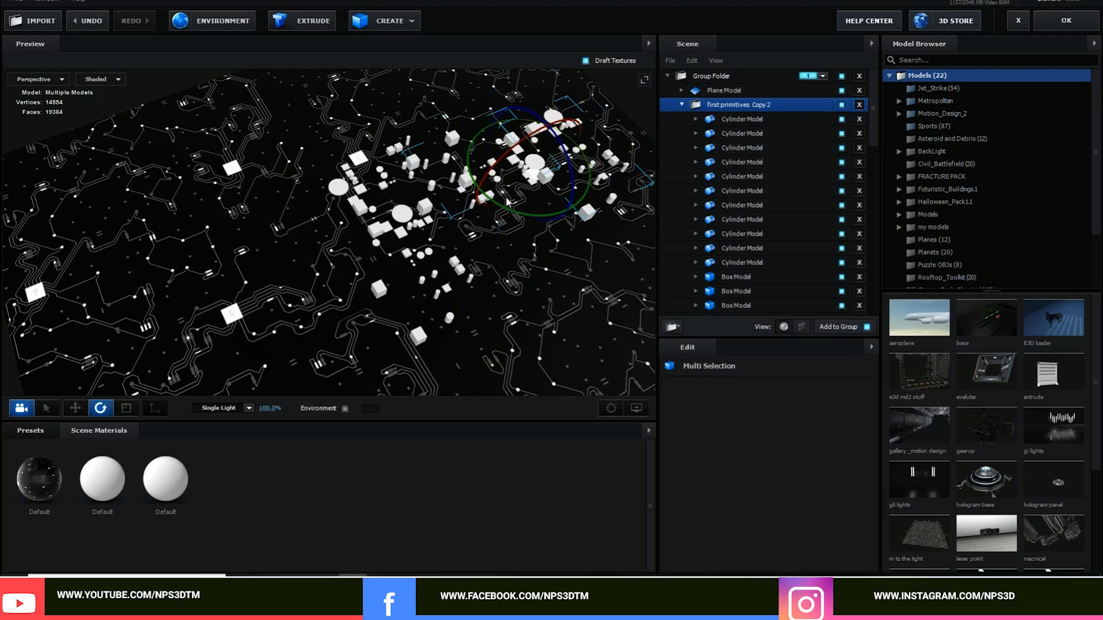
{"action": "key", "text": "w"}
{"action": "left_click_drag", "start_coordinate": [568, 204], "coordinate": [612, 298]}
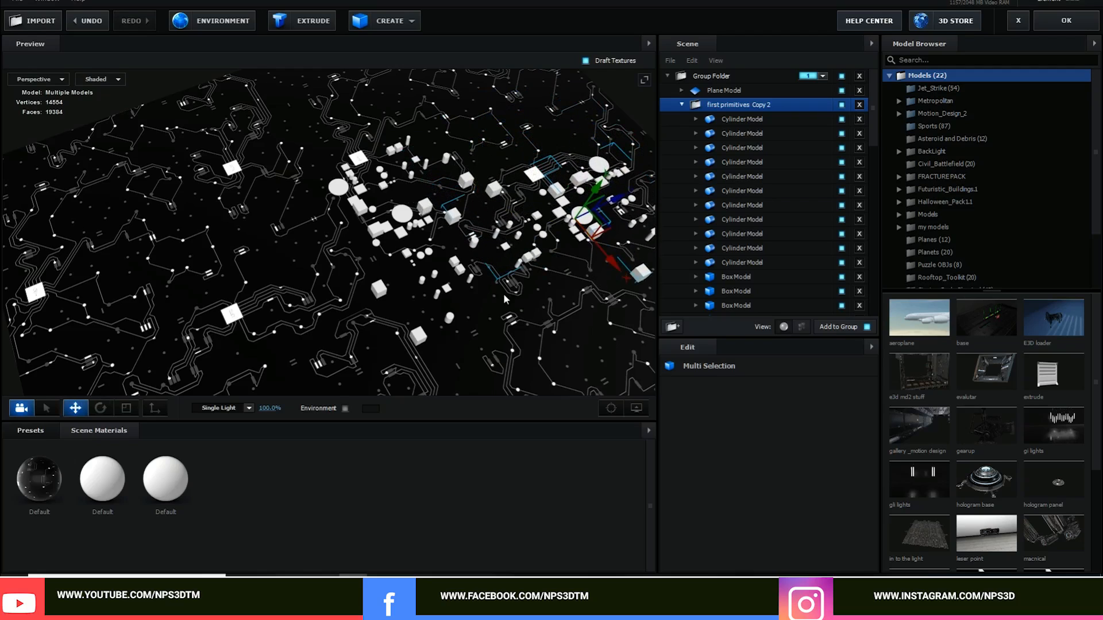
Examine how the component groups are spread over the board and collapse the two new copies in the scene list
{"action": "scroll", "coordinate": [504, 294], "scroll_direction": "down", "scroll_amount": 3}
{"action": "scroll", "coordinate": [457, 320], "scroll_direction": "up", "scroll_amount": 5}
{"action": "left_click_drag", "start_coordinate": [503, 294], "coordinate": [385, 292]}
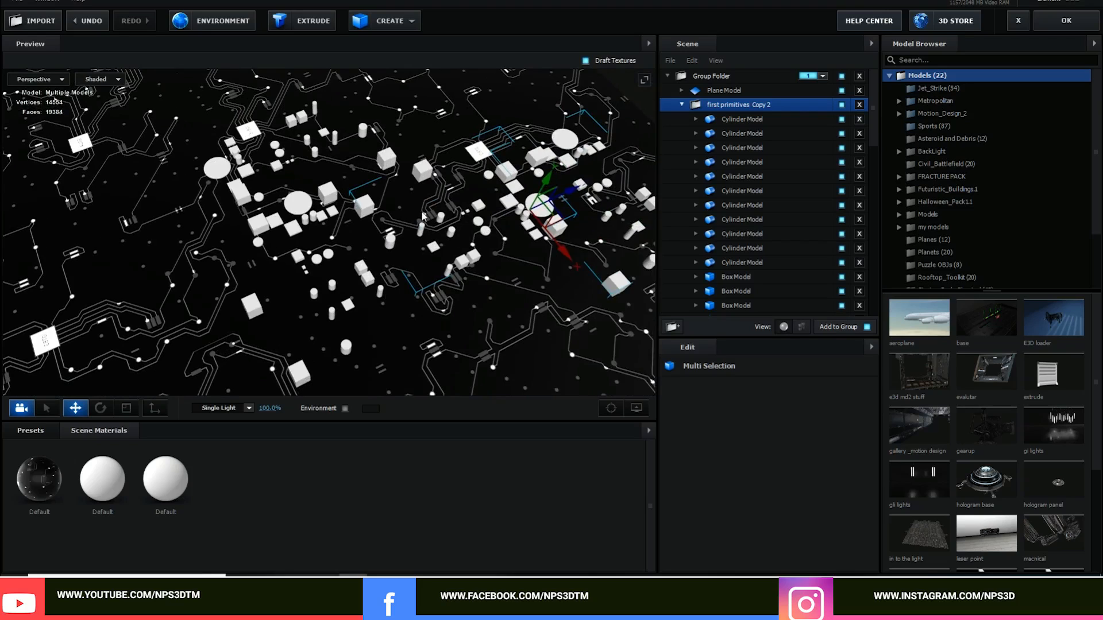
{"action": "scroll", "coordinate": [441, 246], "scroll_direction": "down", "scroll_amount": 2}
{"action": "scroll", "coordinate": [442, 246], "scroll_direction": "down", "scroll_amount": 3}
{"action": "scroll", "coordinate": [396, 258], "scroll_direction": "down", "scroll_amount": 2}
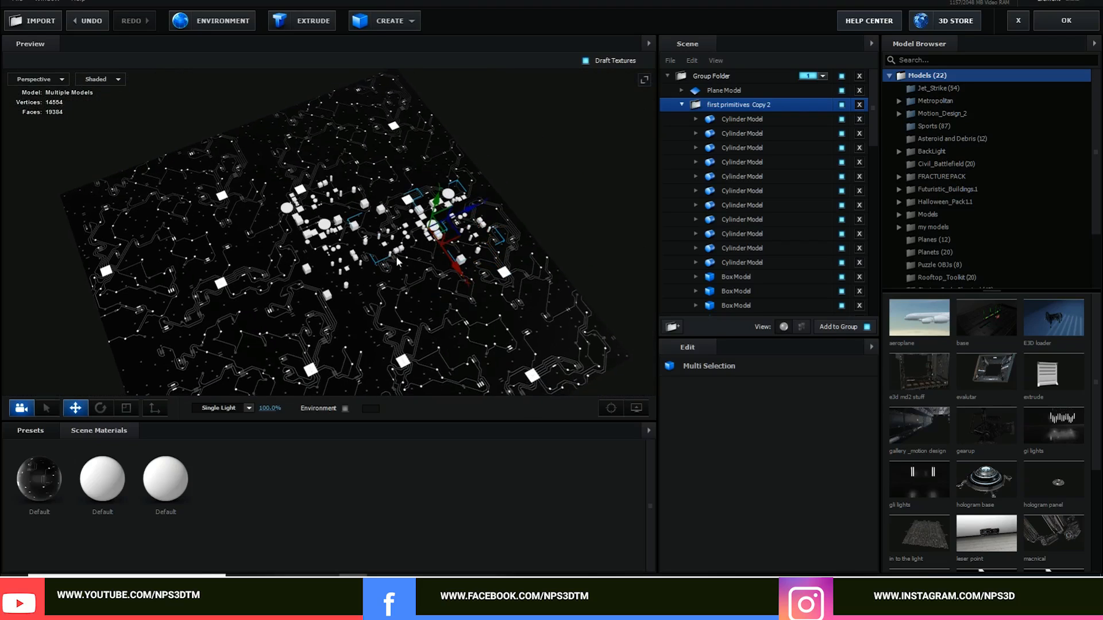
{"action": "left_click", "coordinate": [681, 105]}
{"action": "left_click", "coordinate": [681, 133]}
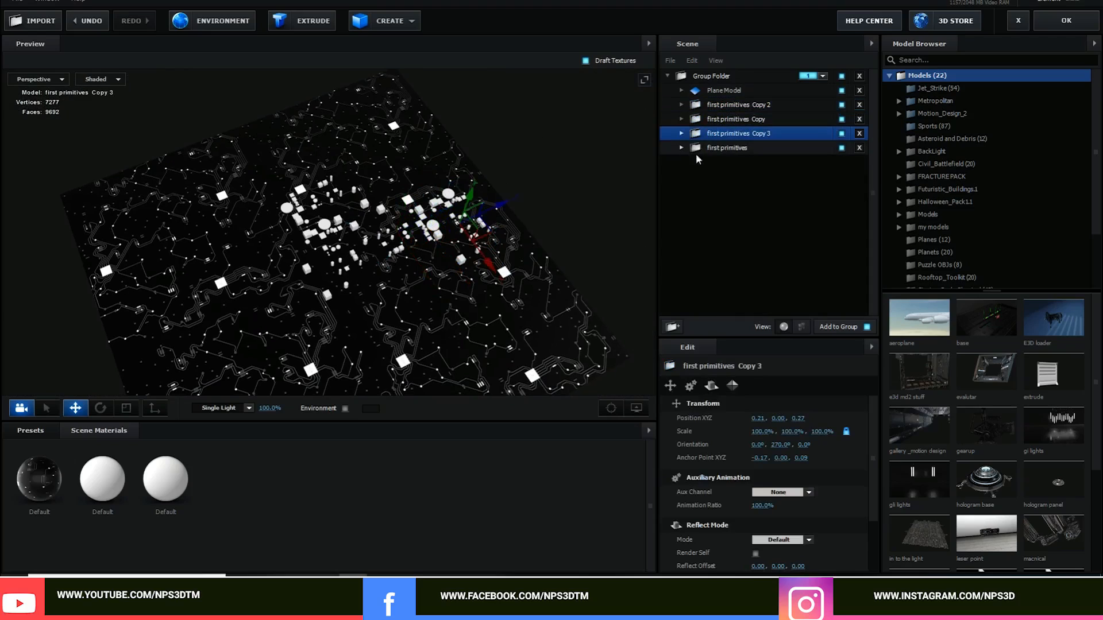
{"action": "left_click_drag", "start_coordinate": [394, 280], "coordinate": [409, 260]}
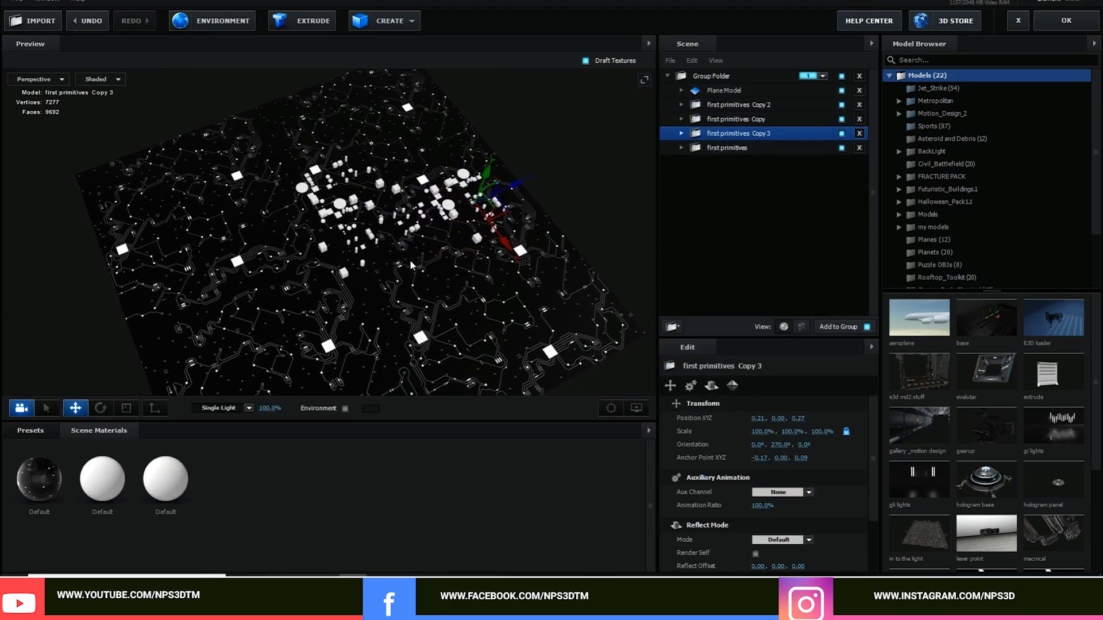
Group the four first primitives folders into one new group folder and collapse it in the scene list
{"action": "left_click", "coordinate": [750, 148], "text": "ctrl"}
{"action": "left_click", "coordinate": [751, 119], "text": "ctrl"}
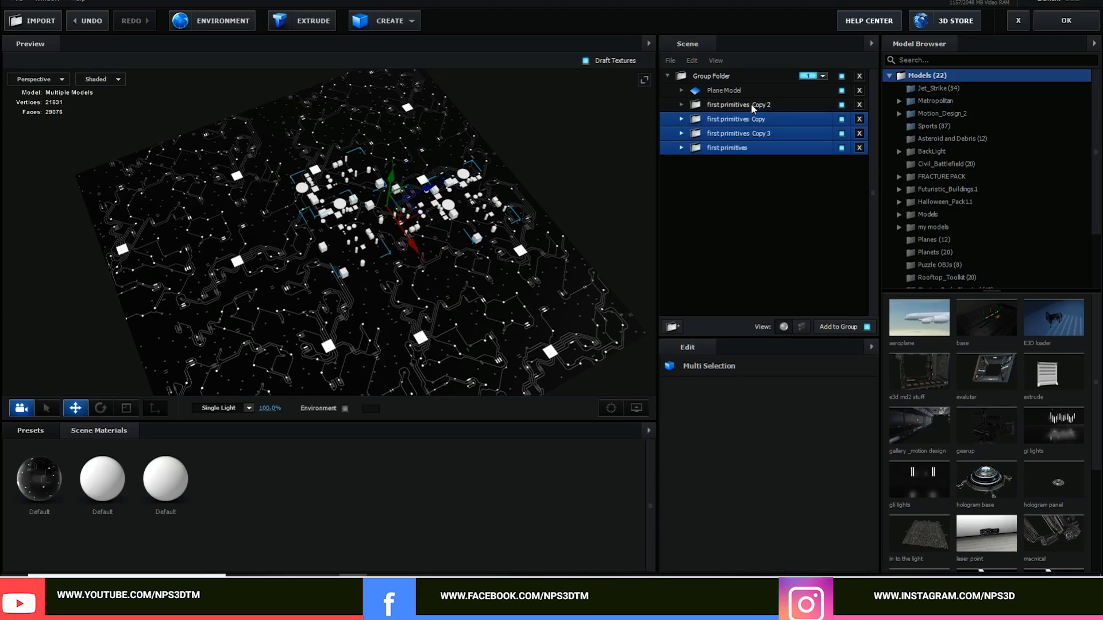
{"action": "left_click", "coordinate": [751, 105], "text": "ctrl"}
{"action": "left_click_drag", "start_coordinate": [746, 151], "coordinate": [671, 327]}
{"action": "left_click", "coordinate": [684, 105]}
{"action": "left_click", "coordinate": [721, 106]}
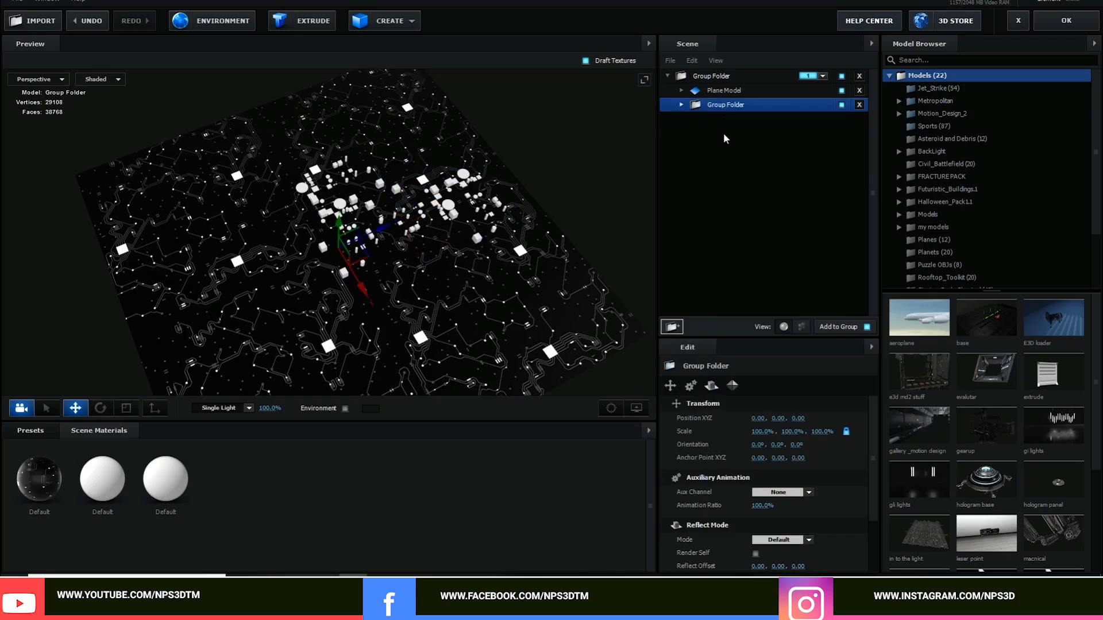
Nest the new group folder inside another group folder and rename the outer one as base models
{"action": "left_click", "coordinate": [673, 327]}
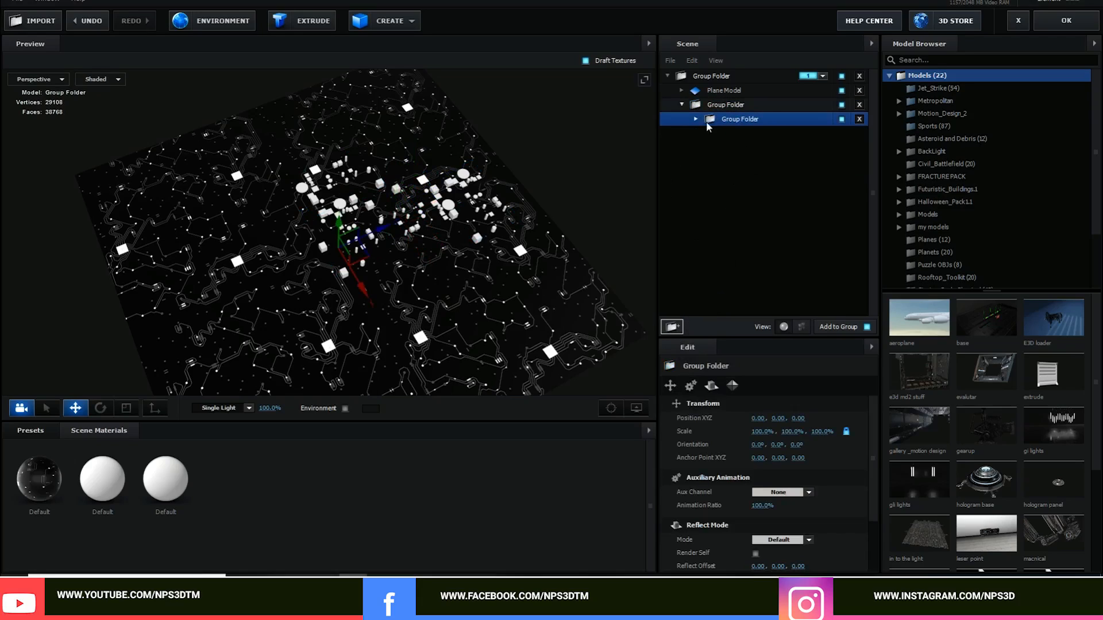
{"action": "left_click", "coordinate": [728, 105]}
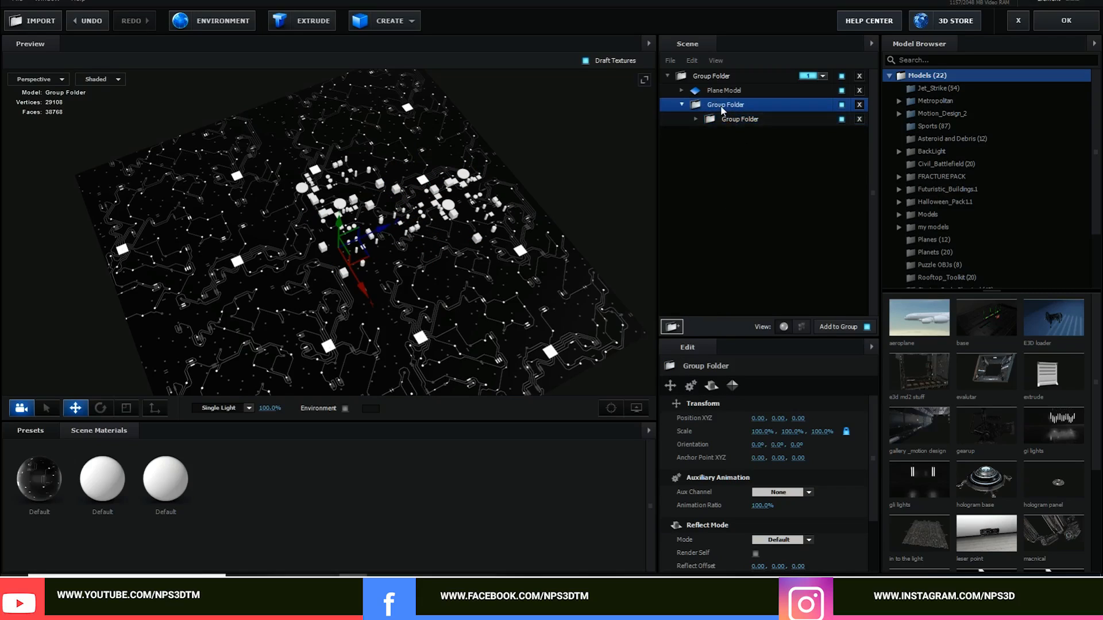
{"action": "double_click", "coordinate": [724, 108]}
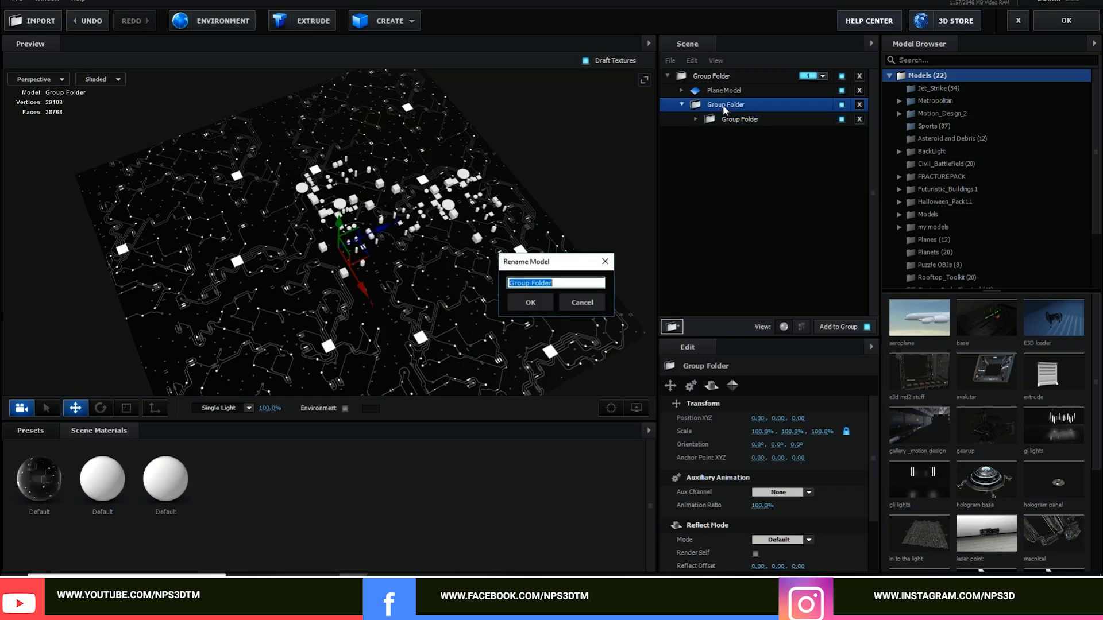
{"action": "type", "text": "bas"}
{"action": "key", "text": "Return"}
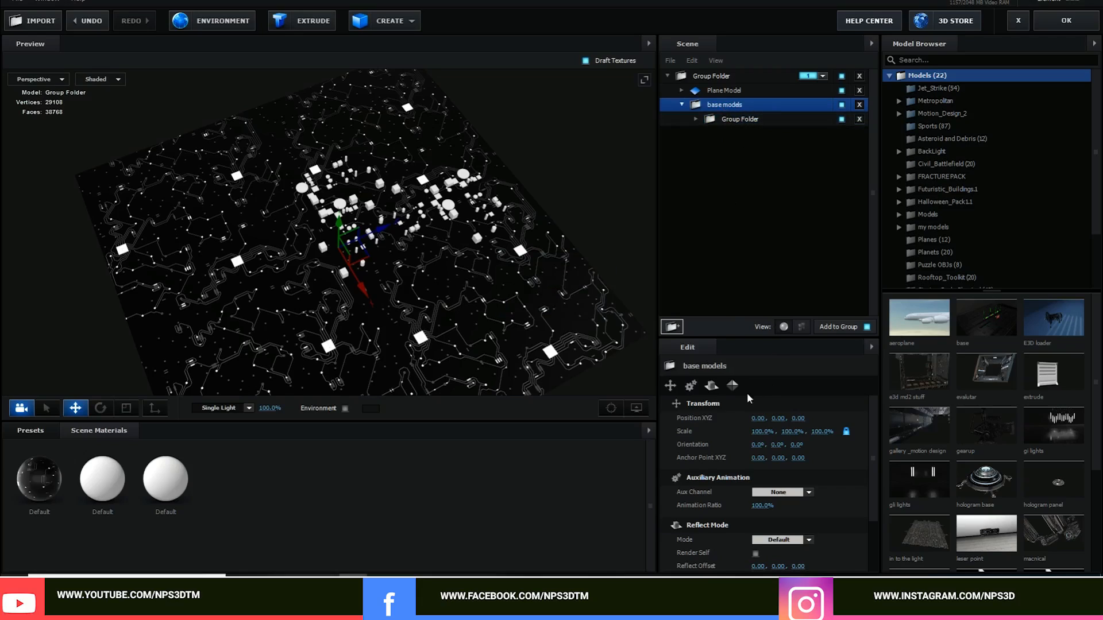
Enable group symmetry on the X and Z axes for the base models folder
{"action": "scroll", "coordinate": [753, 402], "scroll_direction": "down", "scroll_amount": 5}
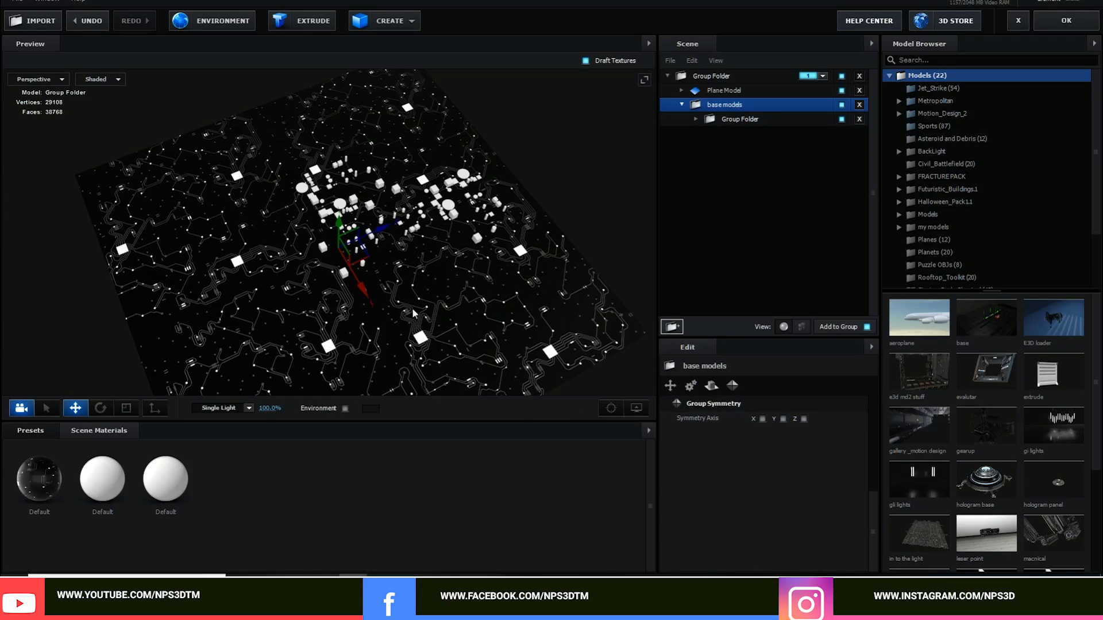
{"action": "scroll", "coordinate": [460, 237], "scroll_direction": "up", "scroll_amount": 5}
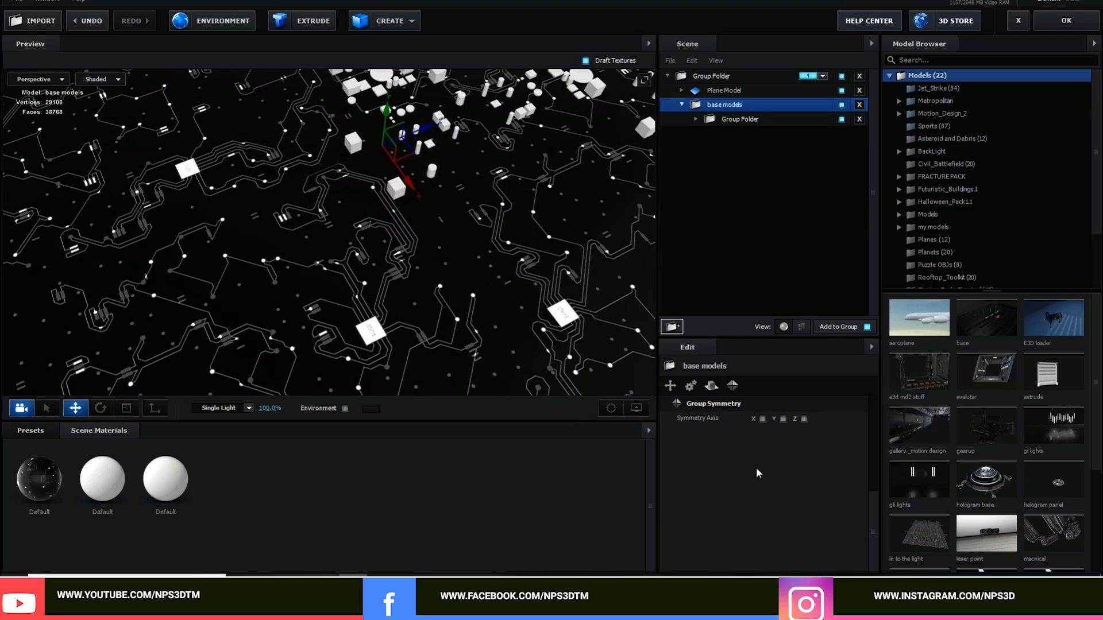
{"action": "left_click", "coordinate": [804, 419]}
{"action": "left_click", "coordinate": [762, 419]}
{"action": "scroll", "coordinate": [559, 327], "scroll_direction": "down", "scroll_amount": 5}
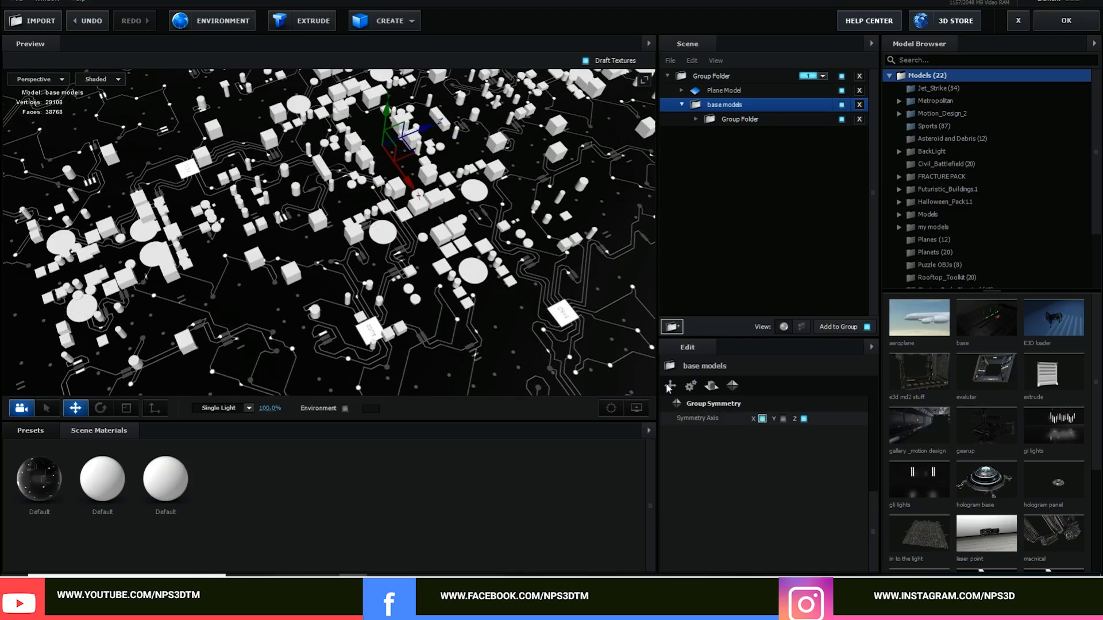
Offset the group folder inside base models from the symmetry centre to spread the mirrored components over the board
{"action": "scroll", "coordinate": [455, 220], "scroll_direction": "up", "scroll_amount": 5}
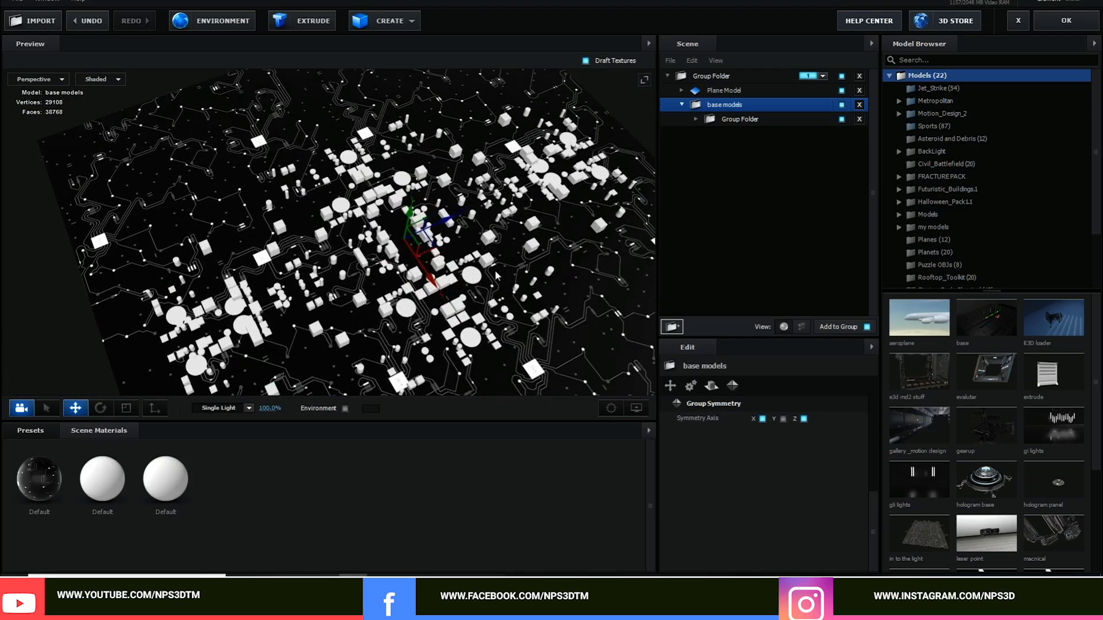
{"action": "left_click", "coordinate": [740, 119]}
{"action": "left_click_drag", "start_coordinate": [430, 265], "coordinate": [439, 273]}
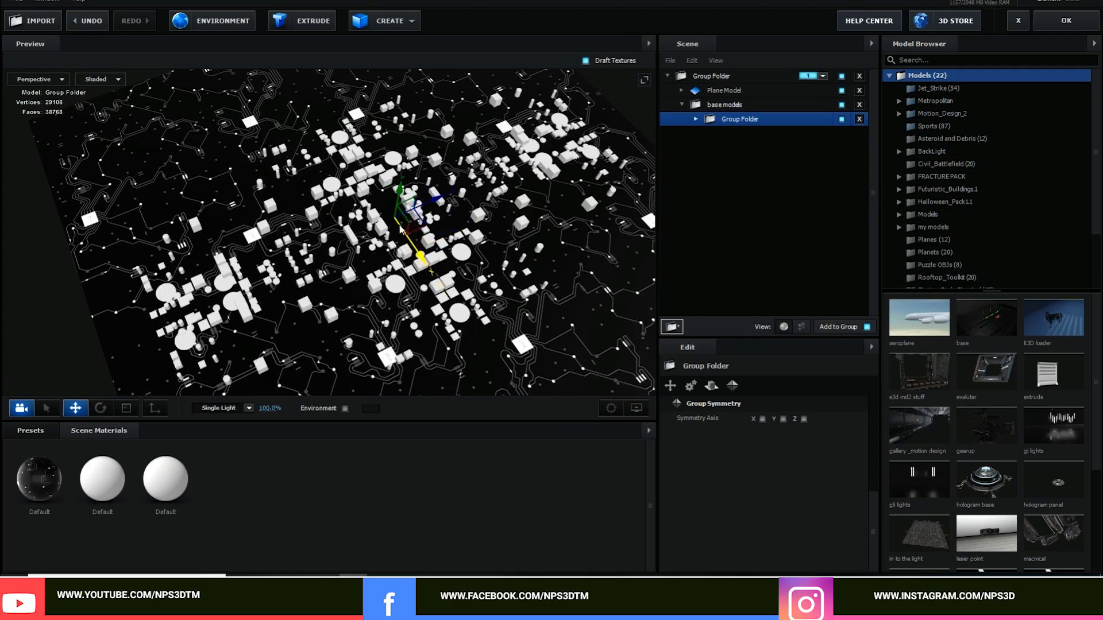
Nest the base models folder inside a new group folder
{"action": "left_click", "coordinate": [721, 104]}
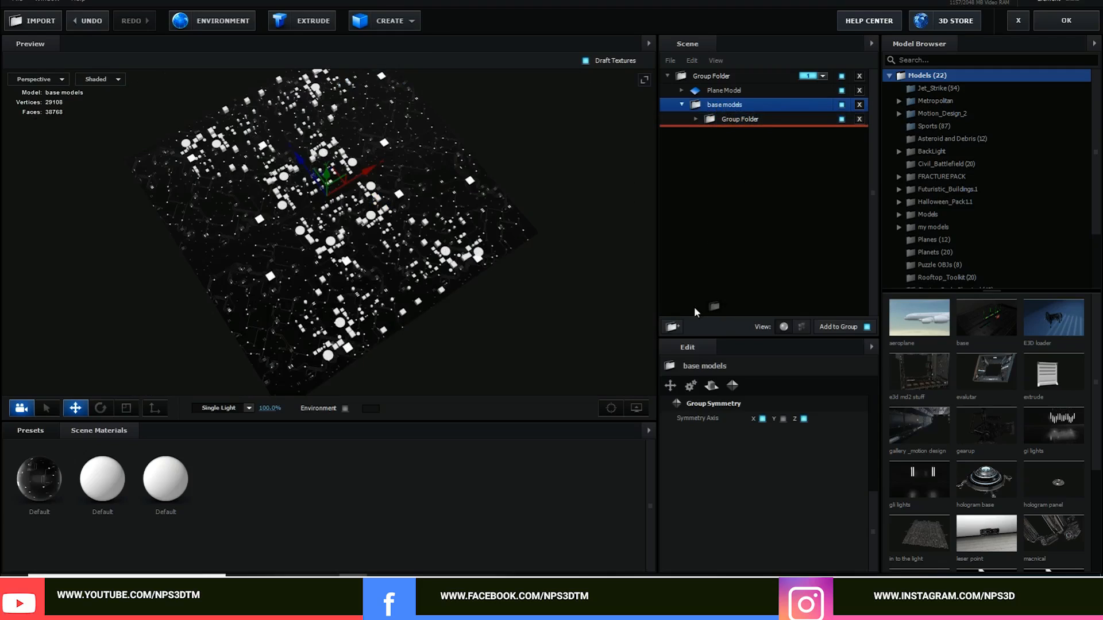
{"action": "left_click", "coordinate": [673, 327]}
{"action": "left_click", "coordinate": [737, 107]}
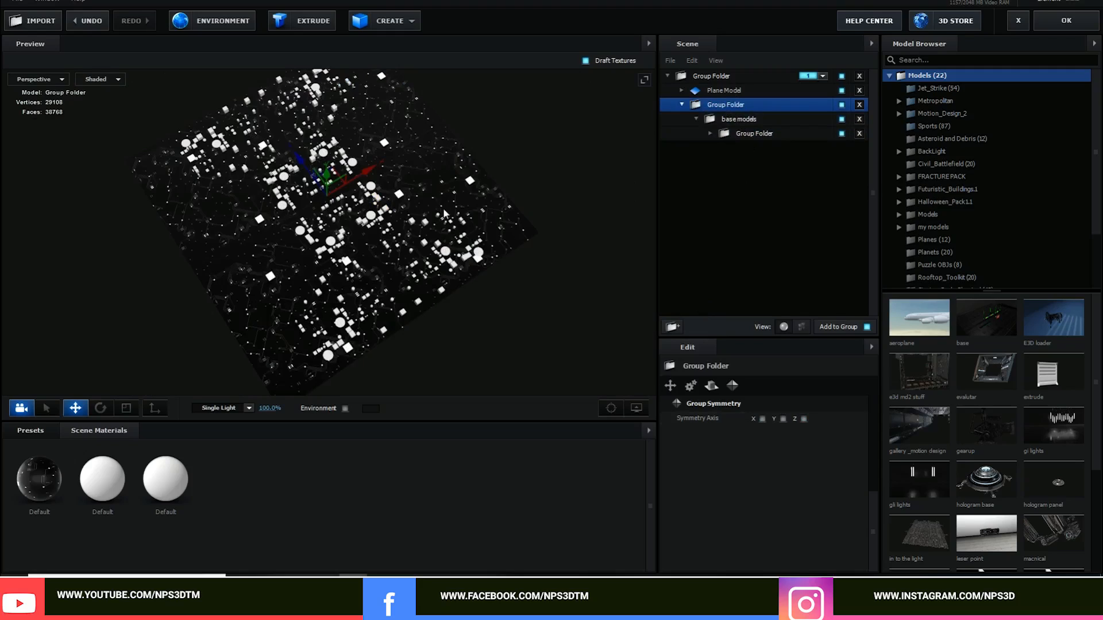
Try moving the base models folder along X and undo the move
{"action": "left_click", "coordinate": [737, 120]}
{"action": "left_click_drag", "start_coordinate": [384, 168], "coordinate": [473, 152]}
{"action": "key", "text": "ctrl+z"}
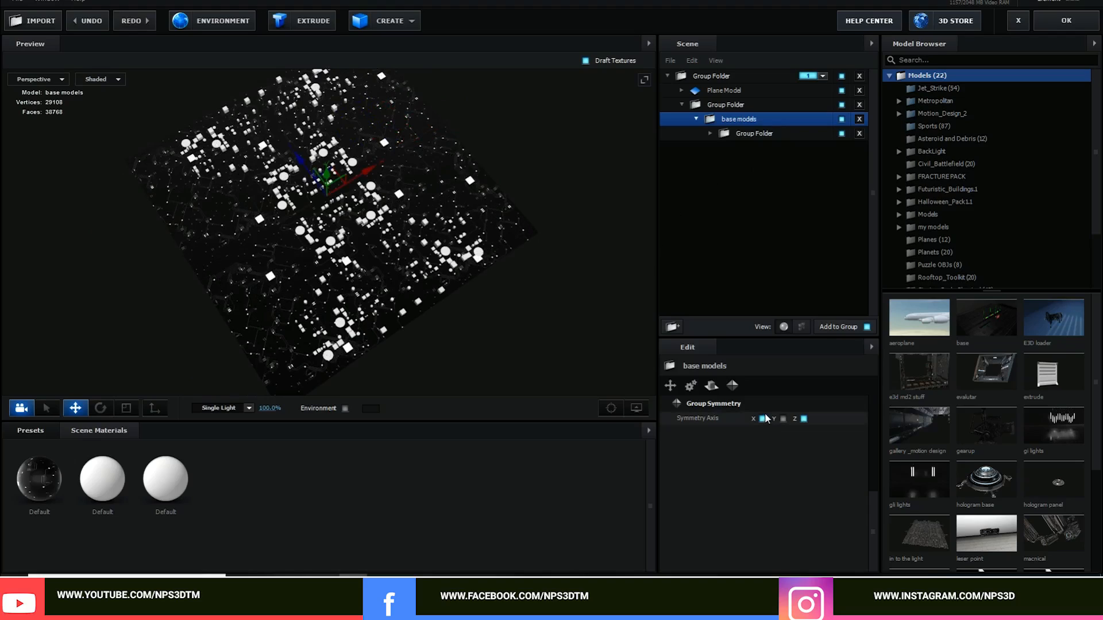
Duplicate a first primitives folder inside the innermost group folder and move the copy to an empty area of the board
{"action": "left_click", "coordinate": [754, 134]}
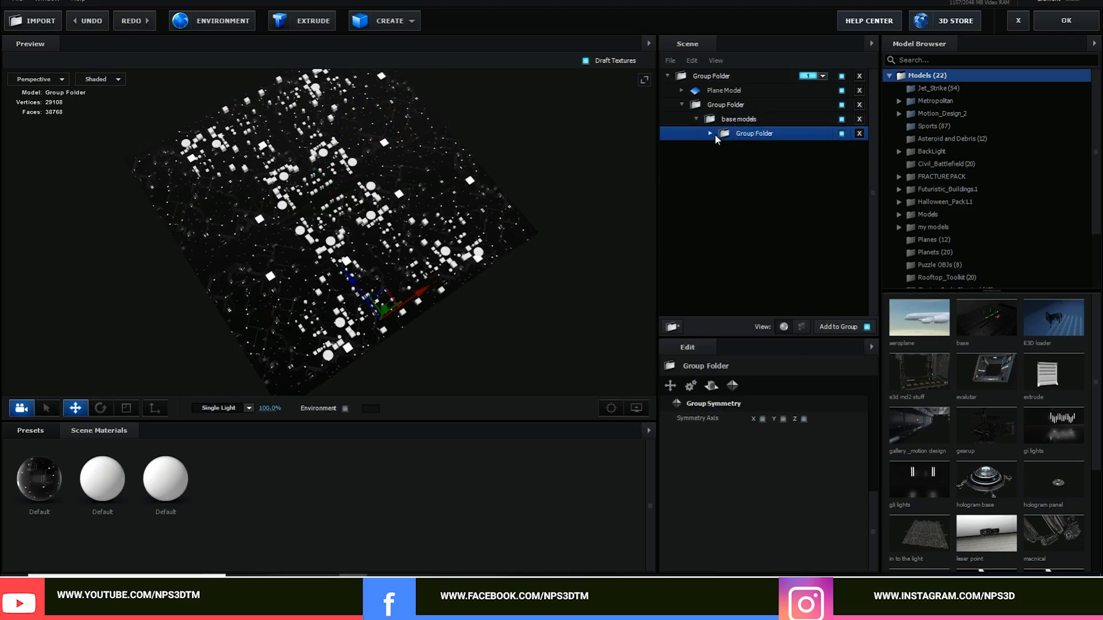
{"action": "left_click", "coordinate": [714, 134]}
{"action": "double_click", "coordinate": [761, 148]}
{"action": "left_click", "coordinate": [516, 305]}
{"action": "key", "text": "ctrl+d"}
{"action": "left_click_drag", "start_coordinate": [359, 298], "coordinate": [231, 267]}
Duplicate the copied primitives folder three more times, rotating and moving copies to fill the remaining gaps on the board
{"action": "key", "text": "ctrl+d"}
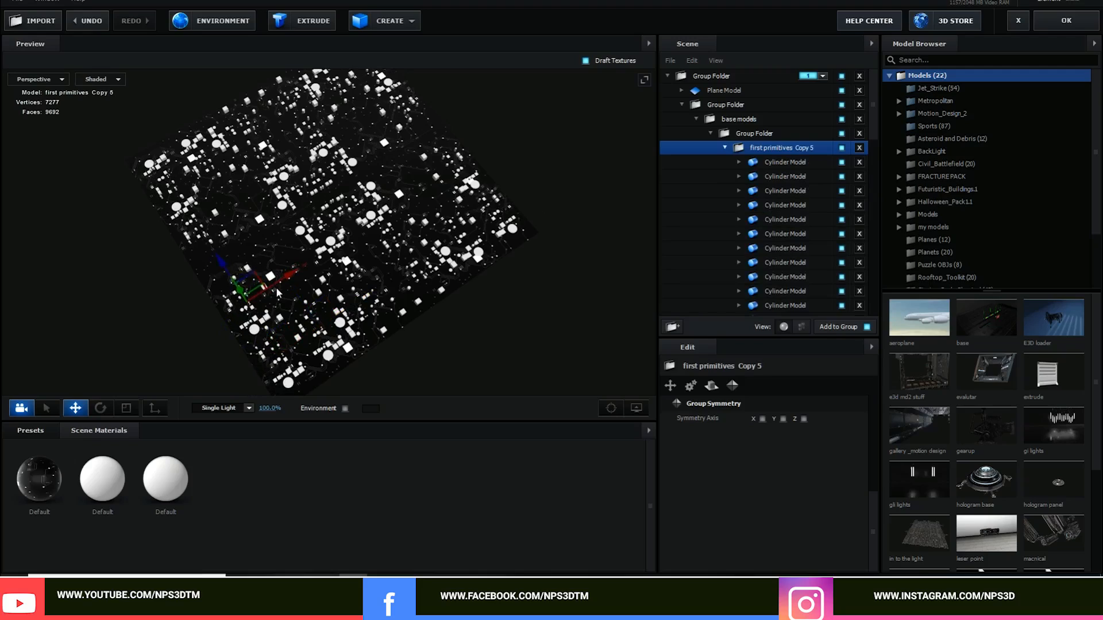
{"action": "key", "text": "e"}
{"action": "left_click_drag", "start_coordinate": [250, 364], "coordinate": [319, 306]}
{"action": "key", "text": "w"}
{"action": "scroll", "coordinate": [394, 246], "scroll_direction": "up", "scroll_amount": 3}
{"action": "key", "text": "ctrl+d"}
{"action": "left_click_drag", "start_coordinate": [304, 253], "coordinate": [367, 208]}
{"action": "key", "text": "ctrl+d"}
Examine from several distances and angles how the duplicated components cover the circuit board
{"action": "key", "text": "r"}
{"action": "scroll", "coordinate": [347, 161], "scroll_direction": "down", "scroll_amount": 3}
{"action": "left_click_drag", "start_coordinate": [347, 158], "coordinate": [329, 235]}
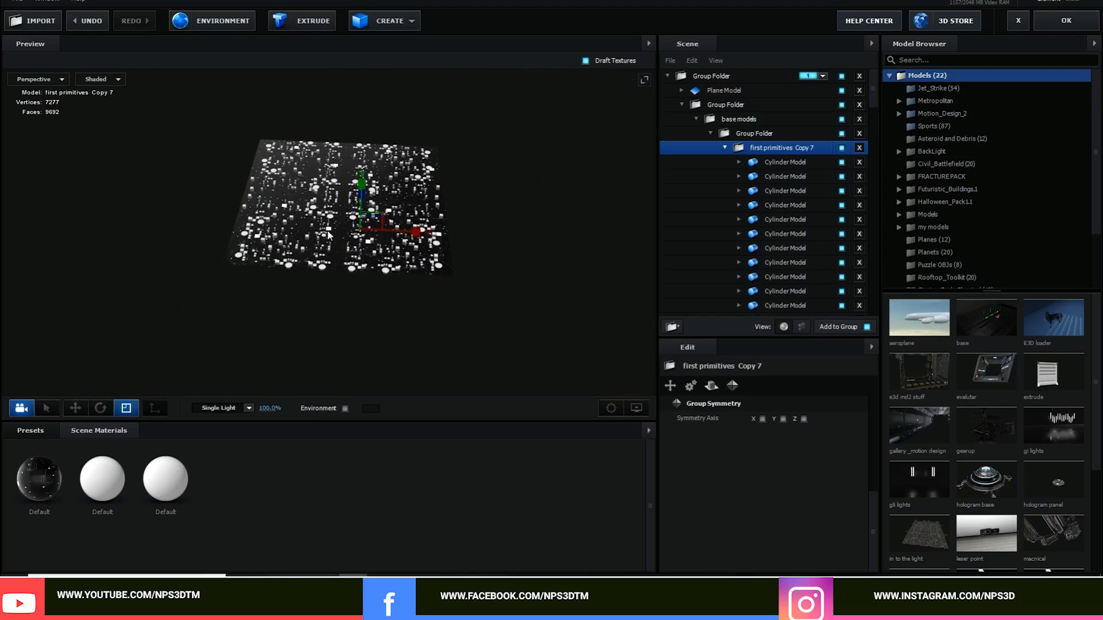
{"action": "scroll", "coordinate": [329, 235], "scroll_direction": "up", "scroll_amount": 10}
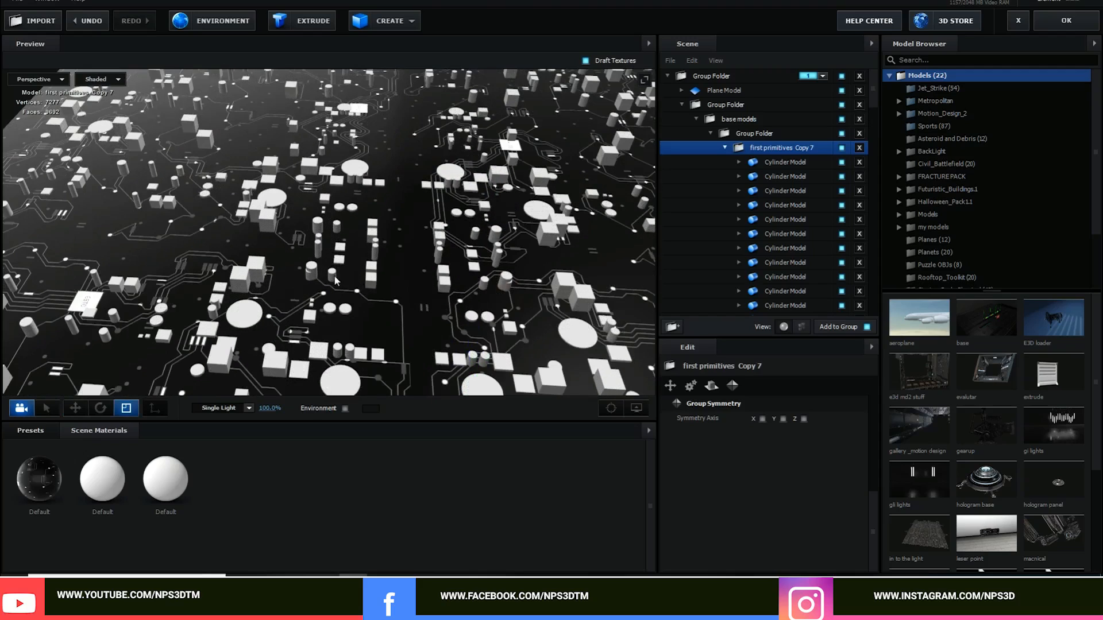
{"action": "scroll", "coordinate": [361, 285], "scroll_direction": "down", "scroll_amount": 4}
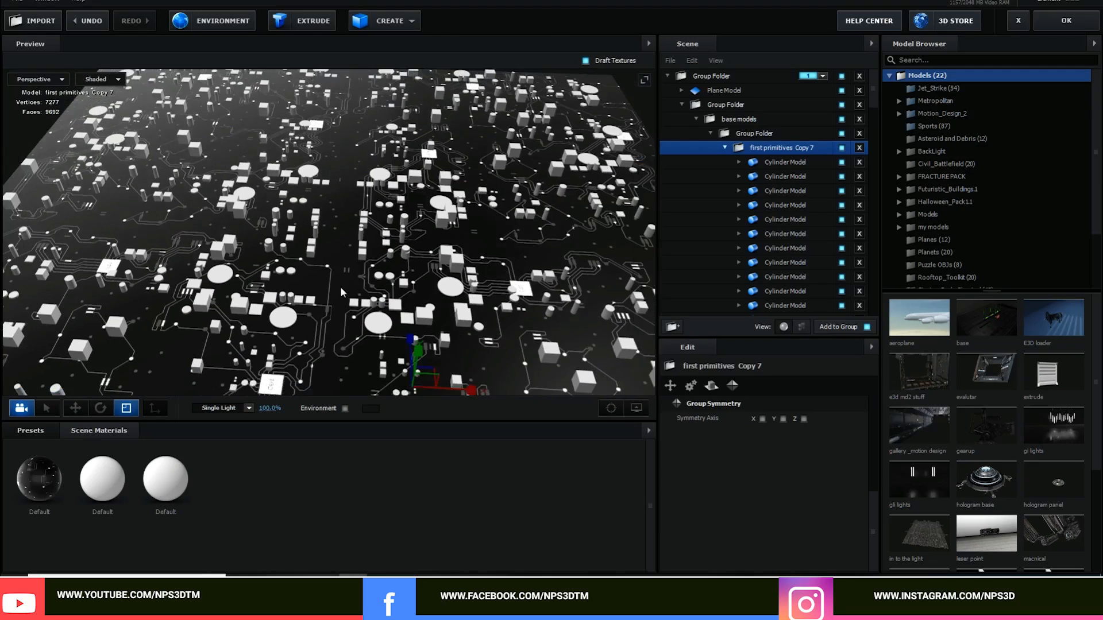
{"action": "scroll", "coordinate": [340, 286], "scroll_direction": "down", "scroll_amount": 6}
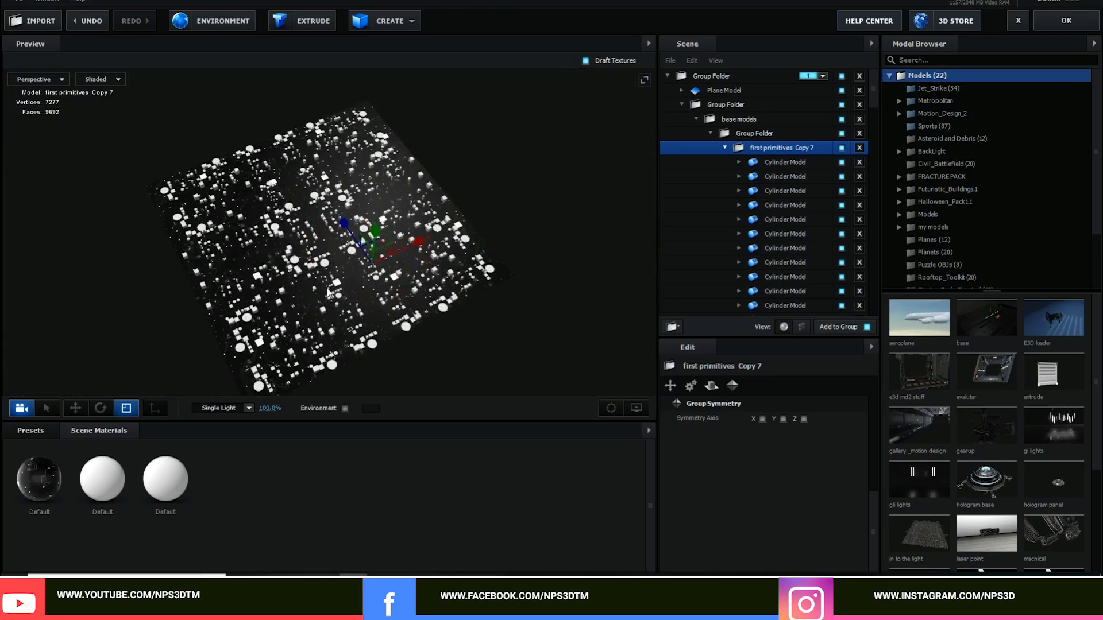
{"action": "scroll", "coordinate": [327, 292], "scroll_direction": "up", "scroll_amount": 8}
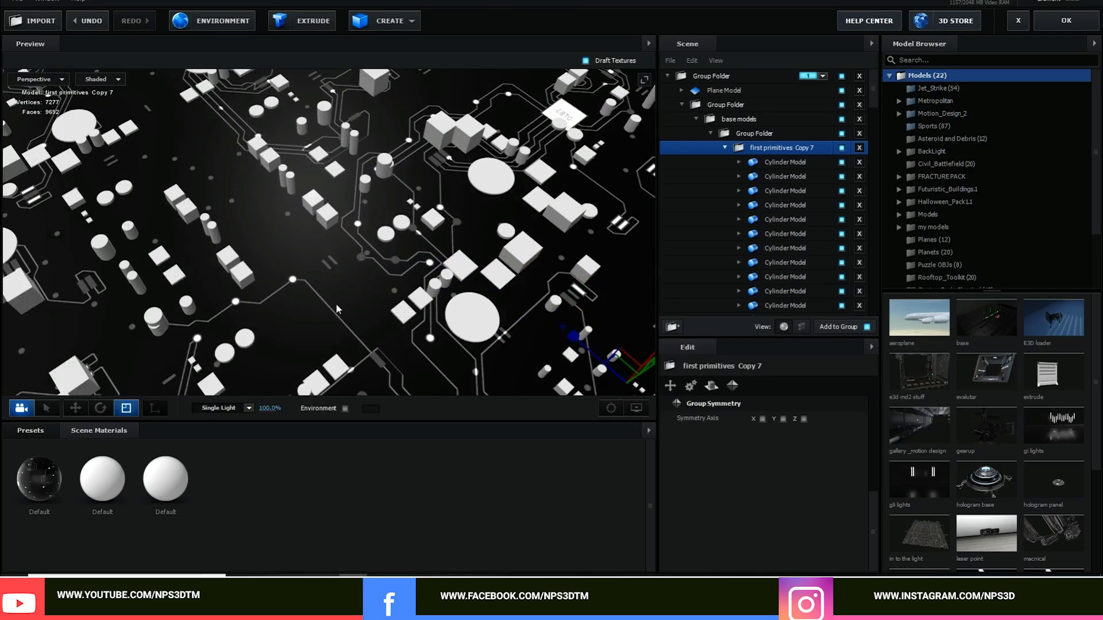
{"action": "left_click_drag", "start_coordinate": [336, 300], "coordinate": [333, 313]}
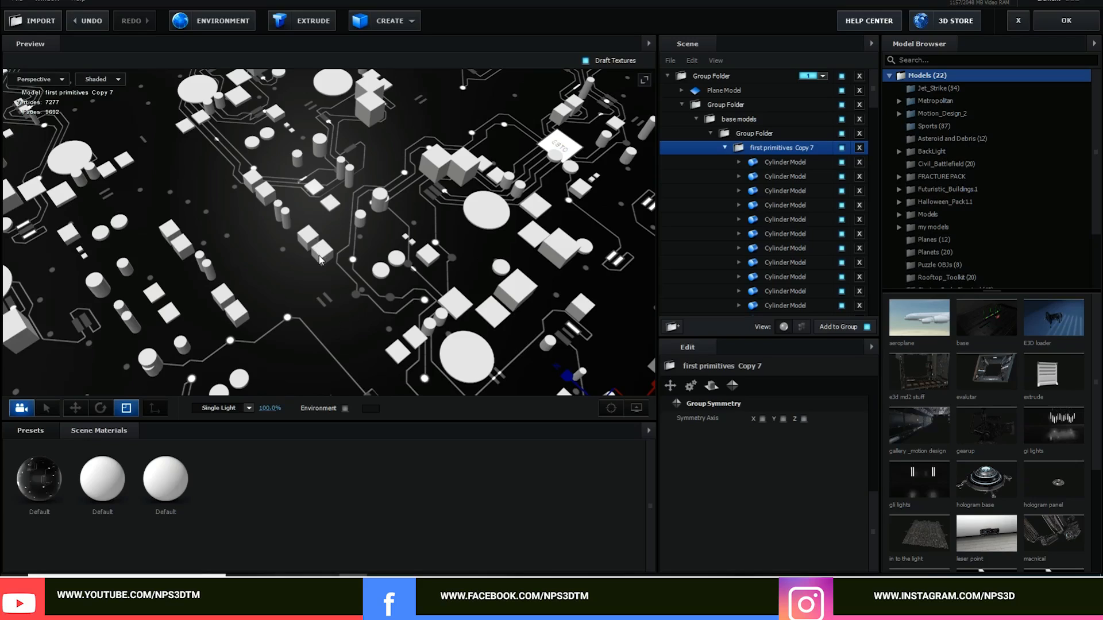
Collapse the first primitives Copy 7, Copy 6, Copy 5 and Copy 4 folders in the scene list
{"action": "left_click", "coordinate": [725, 146]}
{"action": "left_click", "coordinate": [726, 161]}
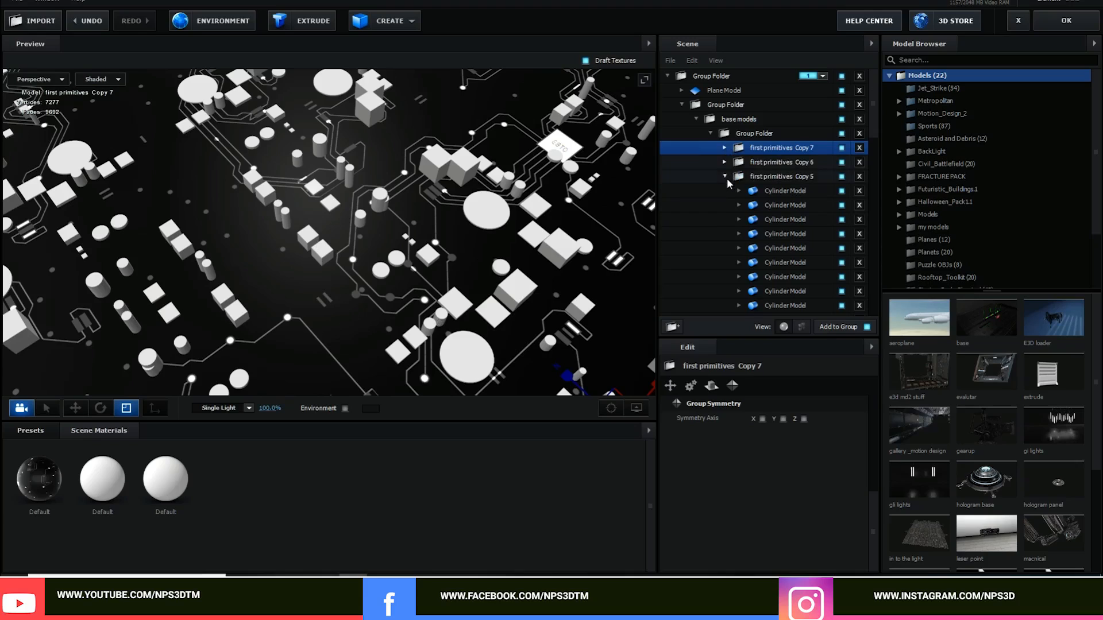
{"action": "left_click", "coordinate": [726, 178]}
{"action": "left_click", "coordinate": [725, 190]}
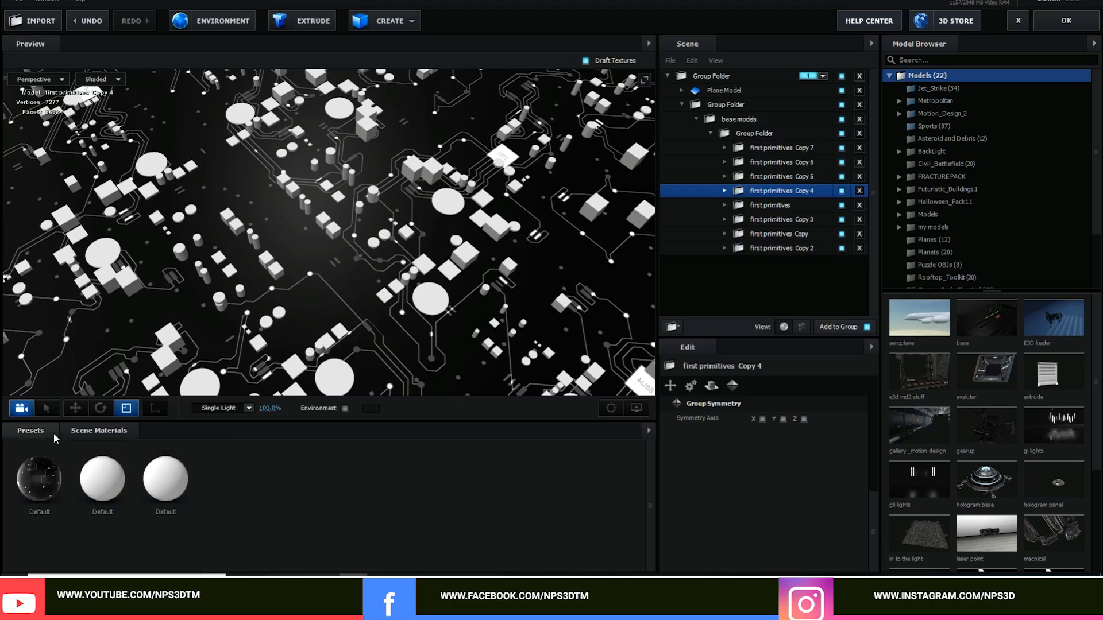
Expand the first primitives Copy 2 folder and isolate it by hiding all the other primitives folders
{"action": "left_click", "coordinate": [769, 248]}
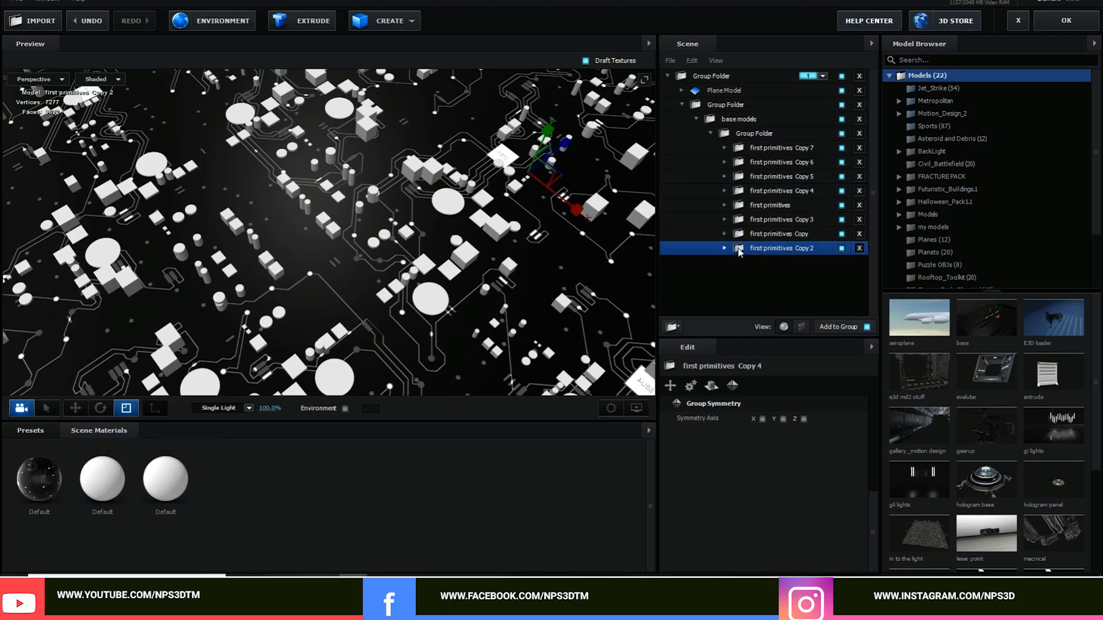
{"action": "left_click", "coordinate": [726, 248]}
{"action": "scroll", "coordinate": [528, 304], "scroll_direction": "down", "scroll_amount": 3}
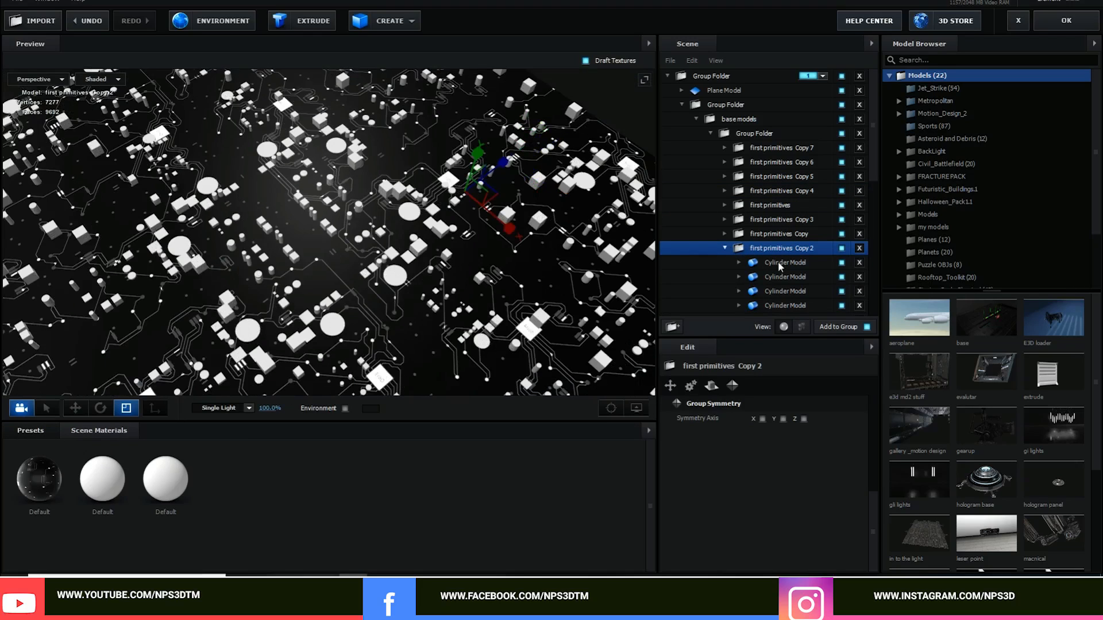
{"action": "left_click", "coordinate": [842, 248]}
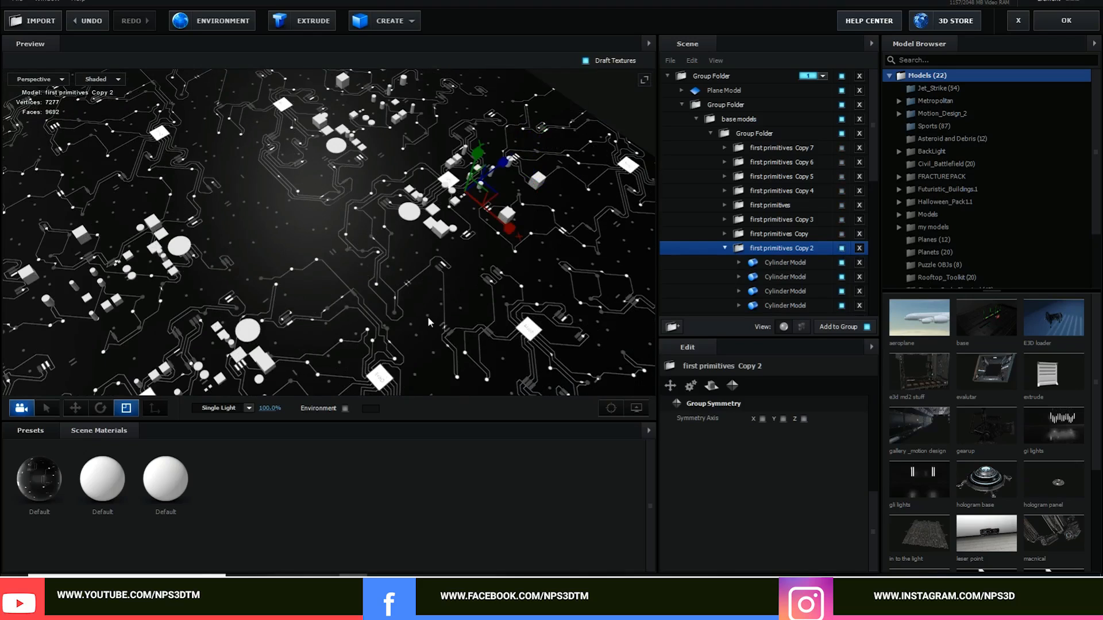
Apply the Chrome material from the Physical presets to the cylinder components of first primitives Copy 2
{"action": "left_click_drag", "start_coordinate": [428, 315], "coordinate": [384, 294]}
{"action": "left_click", "coordinate": [21, 435]}
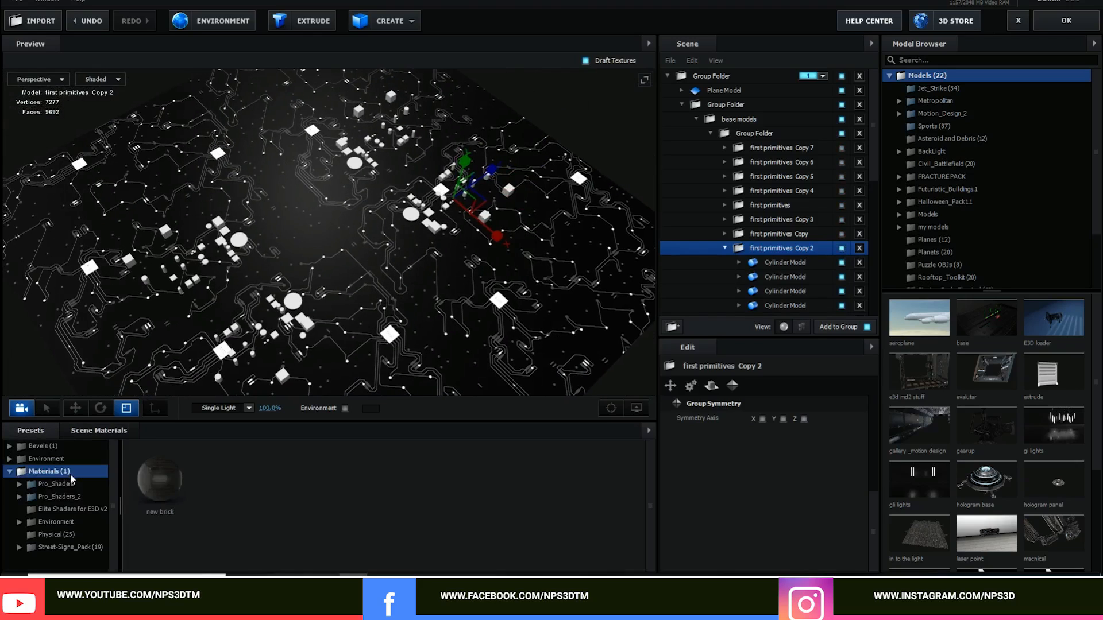
{"action": "left_click", "coordinate": [95, 537]}
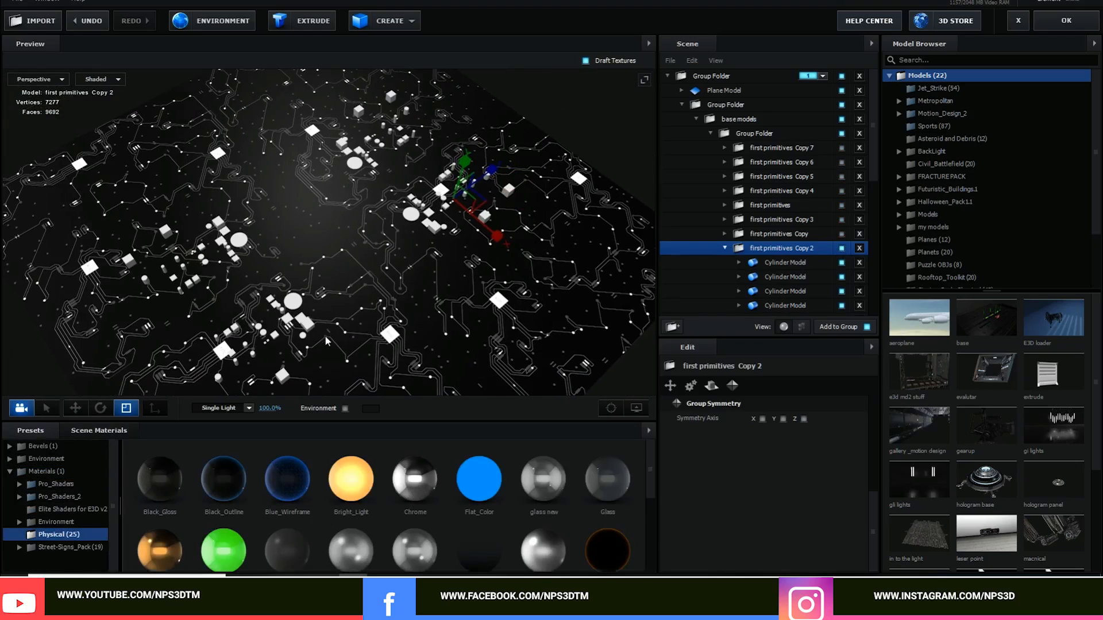
{"action": "scroll", "coordinate": [381, 326], "scroll_direction": "up", "scroll_amount": 3}
{"action": "left_click_drag", "start_coordinate": [548, 266], "coordinate": [461, 324]}
{"action": "scroll", "coordinate": [461, 324], "scroll_direction": "up", "scroll_amount": 2}
{"action": "left_click_drag", "start_coordinate": [413, 473], "coordinate": [416, 245]}
{"action": "scroll", "coordinate": [513, 246], "scroll_direction": "up", "scroll_amount": 2}
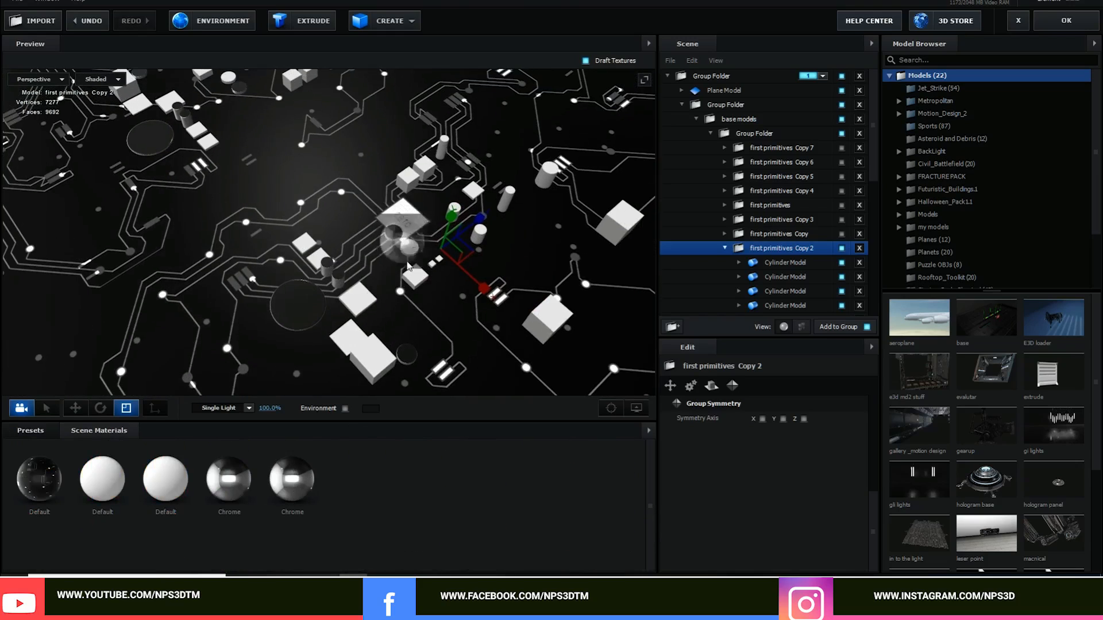
{"action": "scroll", "coordinate": [513, 246], "scroll_direction": "up", "scroll_amount": 2}
{"action": "left_click_drag", "start_coordinate": [405, 290], "coordinate": [431, 282]}
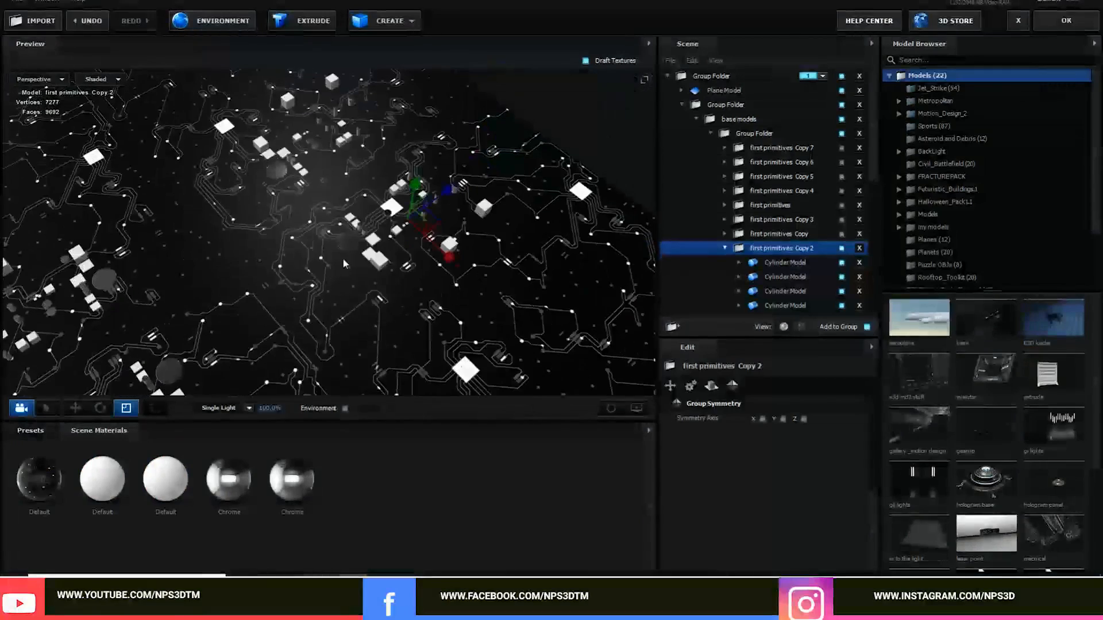
Collapse first primitives Copy 2, show the first primitives Copy folder and apply the Chrome scene material to its cylinders
{"action": "left_click", "coordinate": [724, 249]}
{"action": "left_click", "coordinate": [841, 234]}
{"action": "left_click_drag", "start_coordinate": [401, 324], "coordinate": [345, 310]}
{"action": "scroll", "coordinate": [345, 310], "scroll_direction": "up", "scroll_amount": 4}
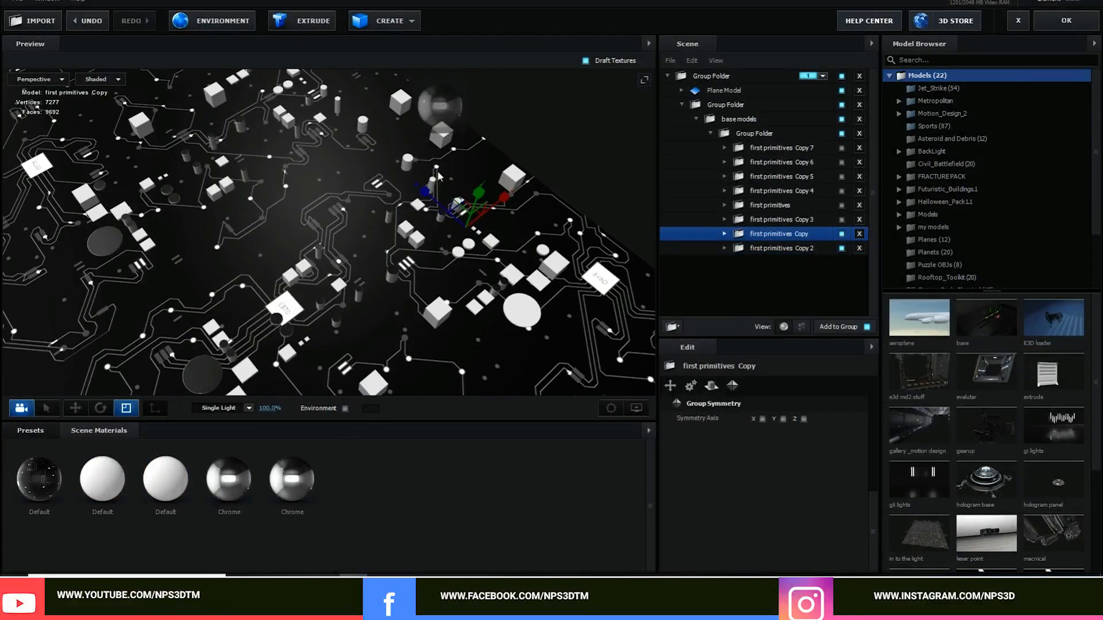
{"action": "left_click_drag", "start_coordinate": [281, 502], "coordinate": [459, 254]}
{"action": "scroll", "coordinate": [446, 290], "scroll_direction": "up", "scroll_amount": 3}
{"action": "scroll", "coordinate": [445, 290], "scroll_direction": "down", "scroll_amount": 3}
Hide first primitives Copy and Copy 2, show Copy 3 and apply the Chrome scene material to its cylinders
{"action": "left_click_drag", "start_coordinate": [402, 310], "coordinate": [351, 293]}
{"action": "left_click", "coordinate": [841, 248]}
{"action": "left_click", "coordinate": [841, 234]}
{"action": "left_click", "coordinate": [842, 219]}
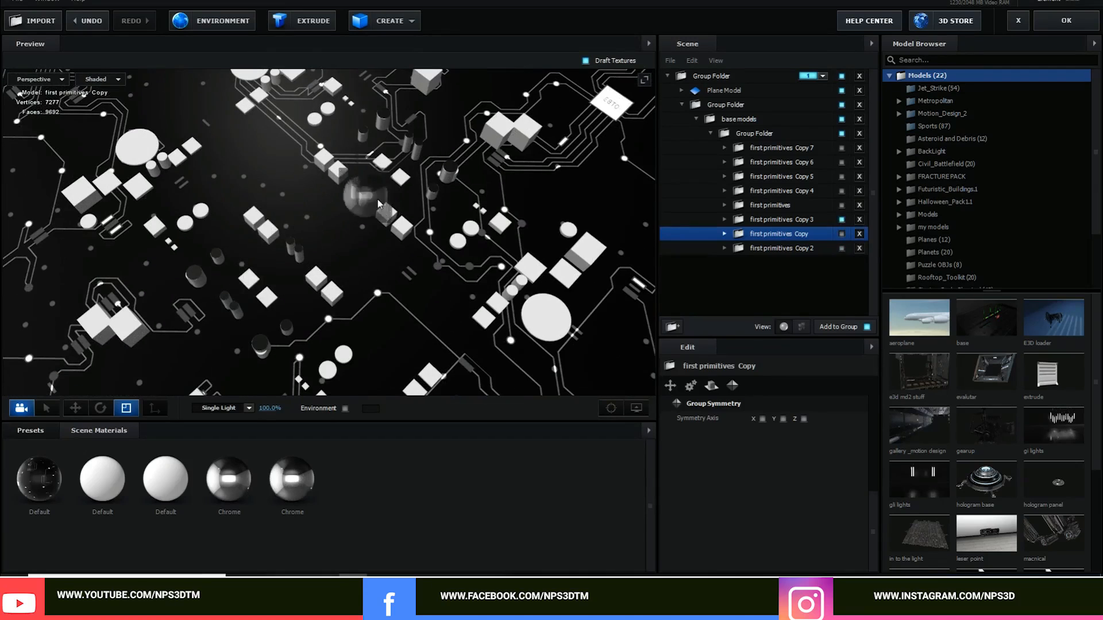
{"action": "left_click_drag", "start_coordinate": [292, 489], "coordinate": [328, 369]}
{"action": "scroll", "coordinate": [328, 288], "scroll_direction": "down", "scroll_amount": 5}
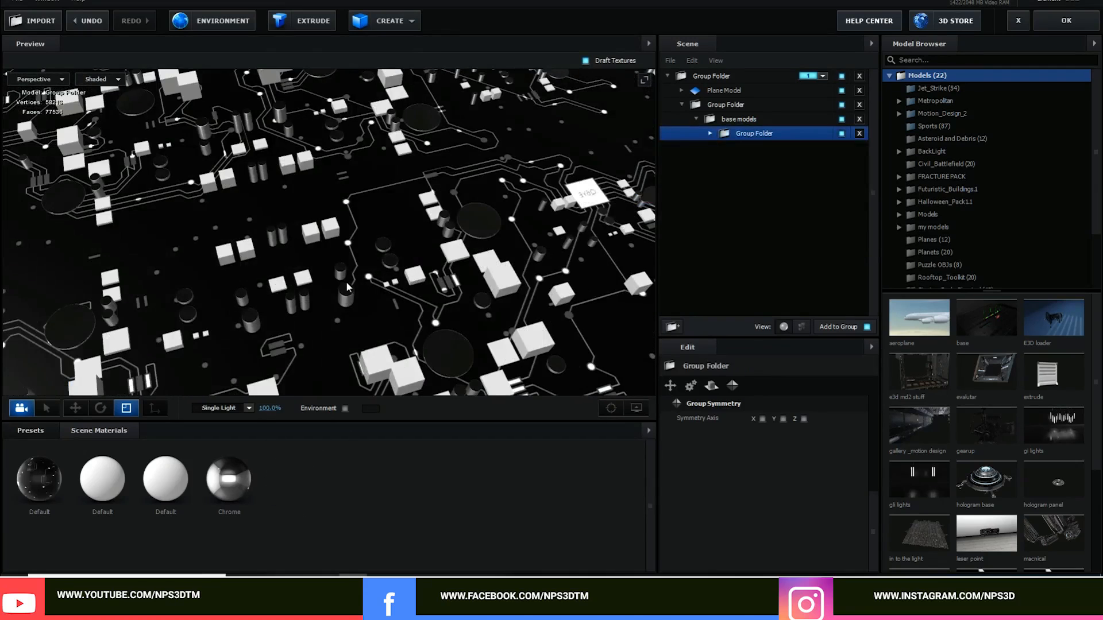
{"action": "scroll", "coordinate": [348, 282], "scroll_direction": "down", "scroll_amount": 3}
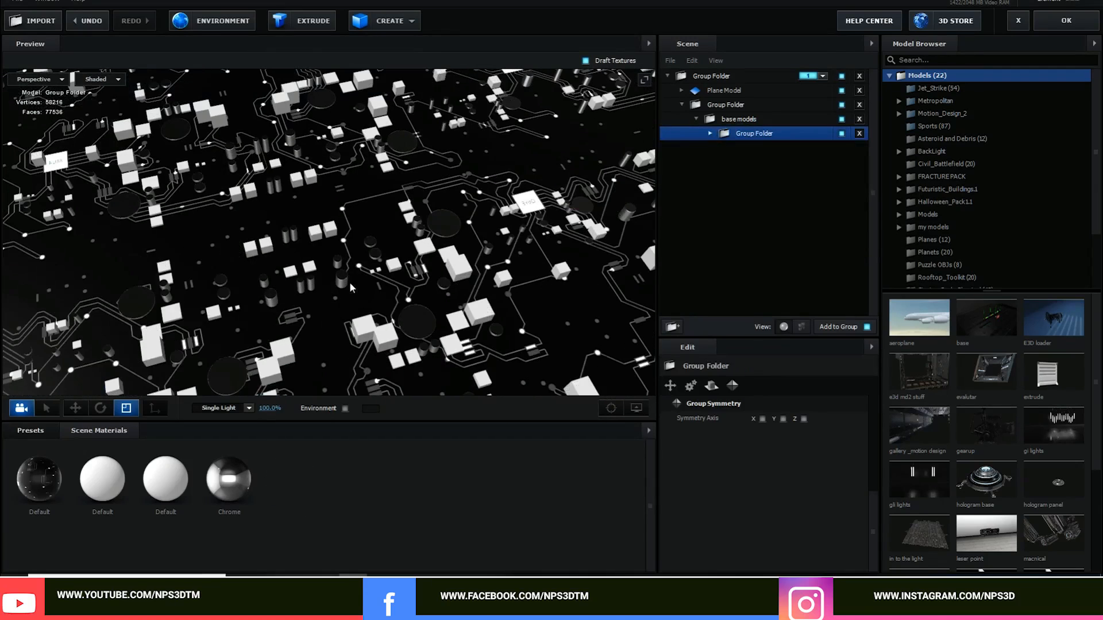
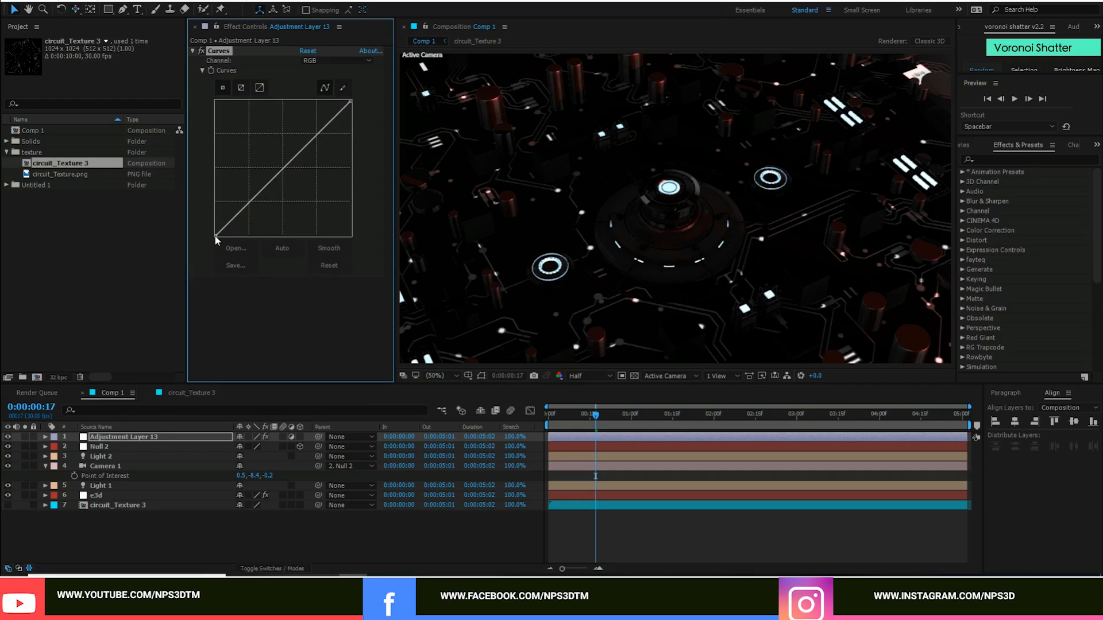
{"action": "left_click_drag", "start_coordinate": [215, 236], "coordinate": [247, 204]}
{"action": "key", "text": "ctrl+z"}
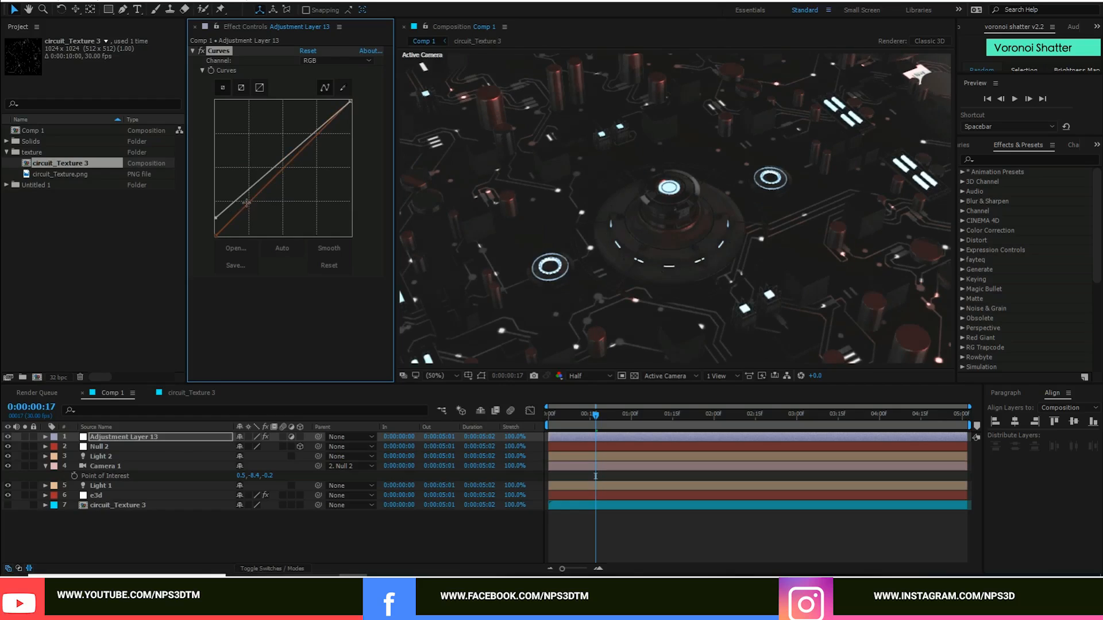
{"action": "left_click", "coordinate": [313, 52]}
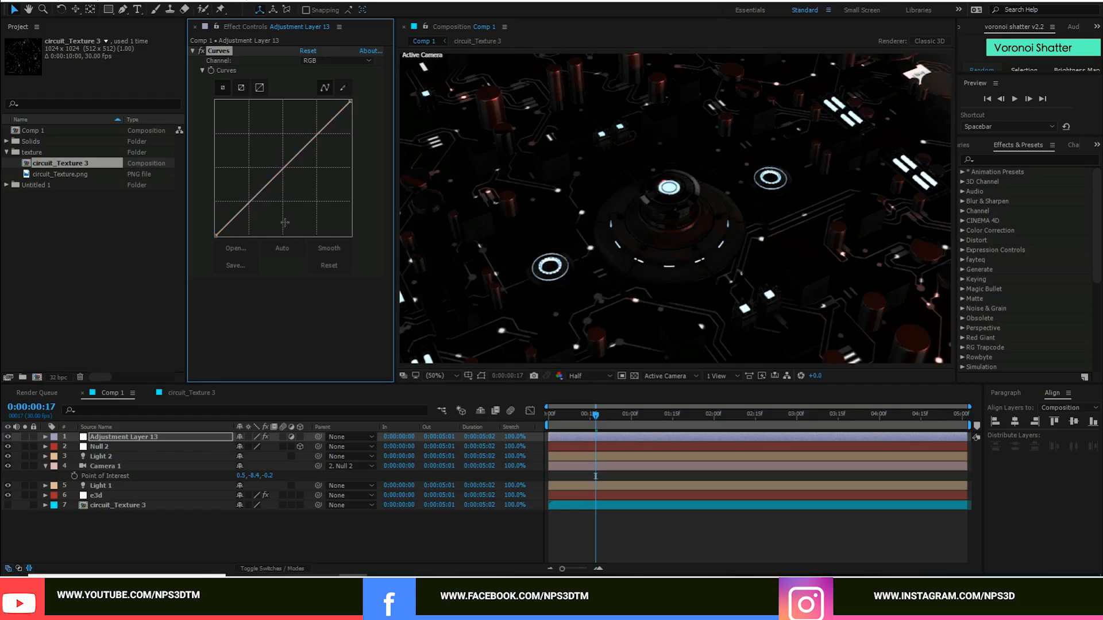
Raise the upper midtones of Adjustment Layer 13's RGB curve and set the layer's blending mode to Screen
{"action": "mouse_move", "coordinate": [320, 132]}
{"action": "left_mouse_down"}
{"action": "mouse_move", "coordinate": [302, 122]}
{"action": "mouse_move", "coordinate": [312, 122]}
{"action": "left_mouse_up"}
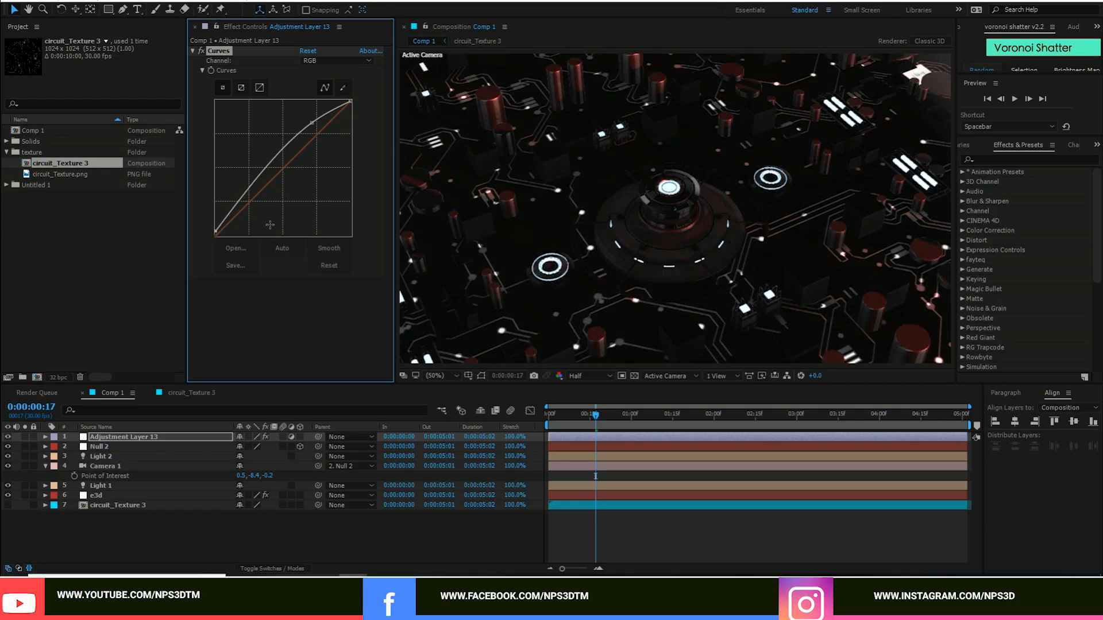
{"action": "key", "text": "ctrl+s"}
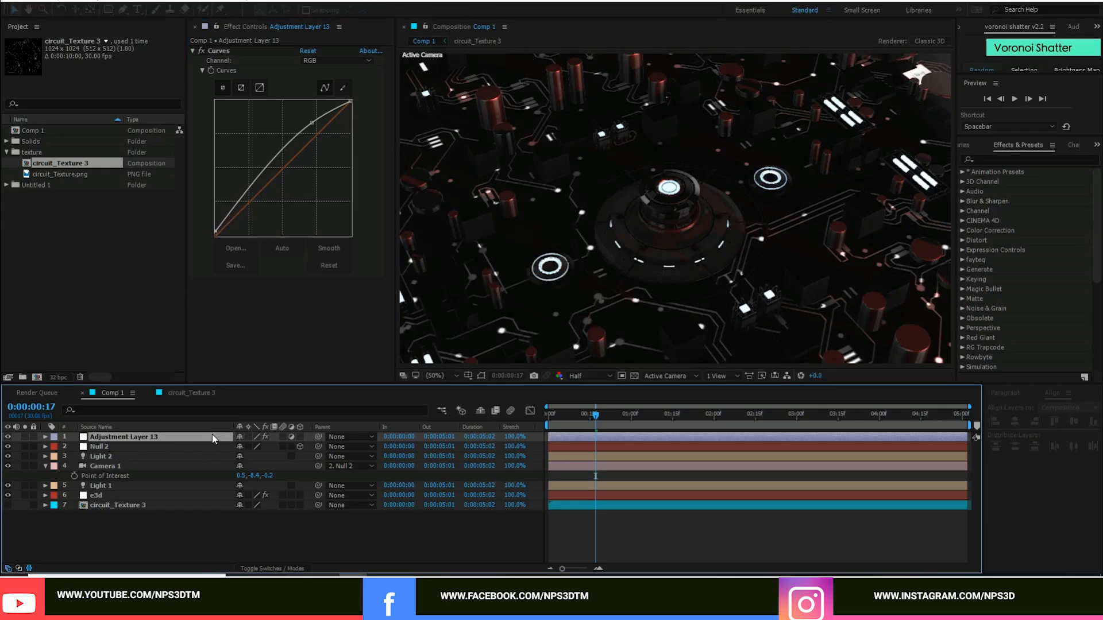
{"action": "key", "text": "F4"}
{"action": "left_click", "coordinate": [251, 437]}
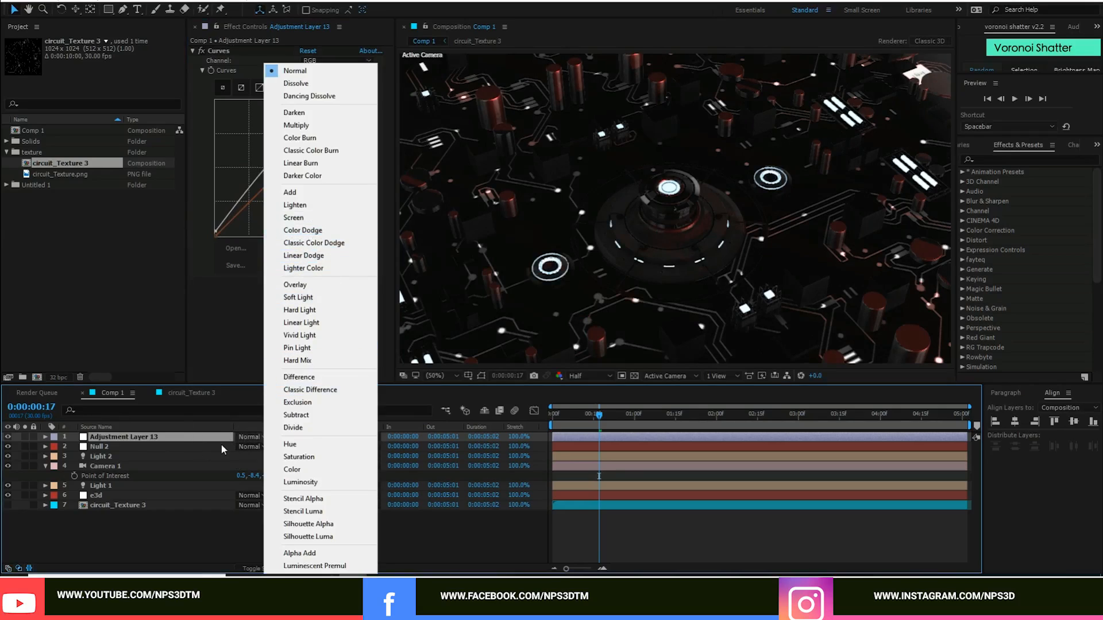
{"action": "left_click", "coordinate": [316, 219]}
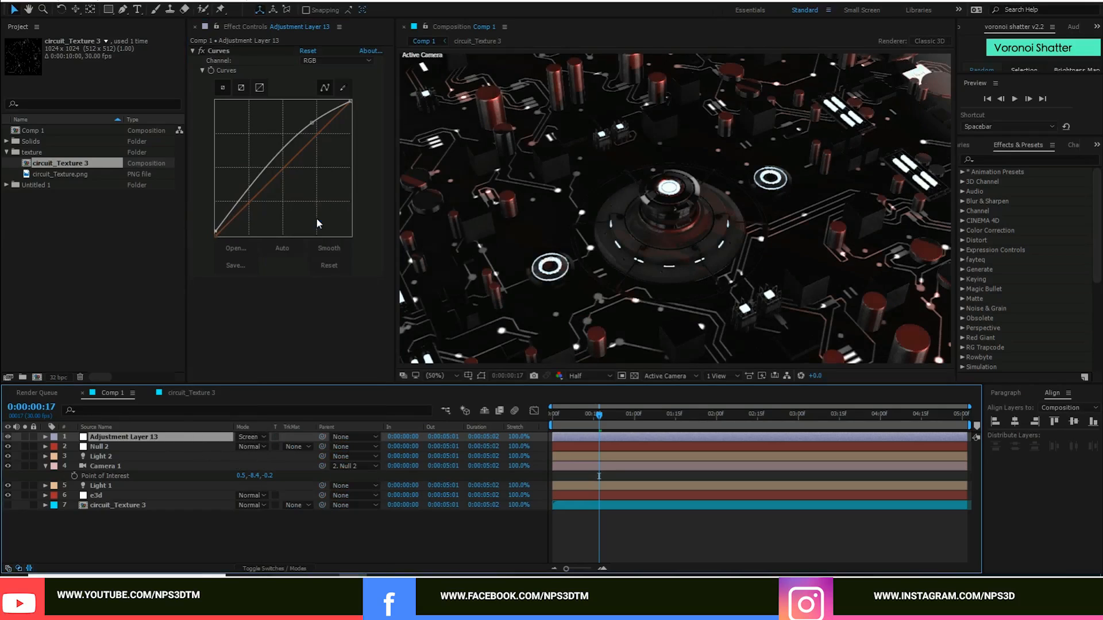
Reset the Curves effect, redraw a gentler RGB brightening curve with a slightly lifted black point, and save the project
{"action": "left_click", "coordinate": [200, 49]}
{"action": "left_click", "coordinate": [201, 49]}
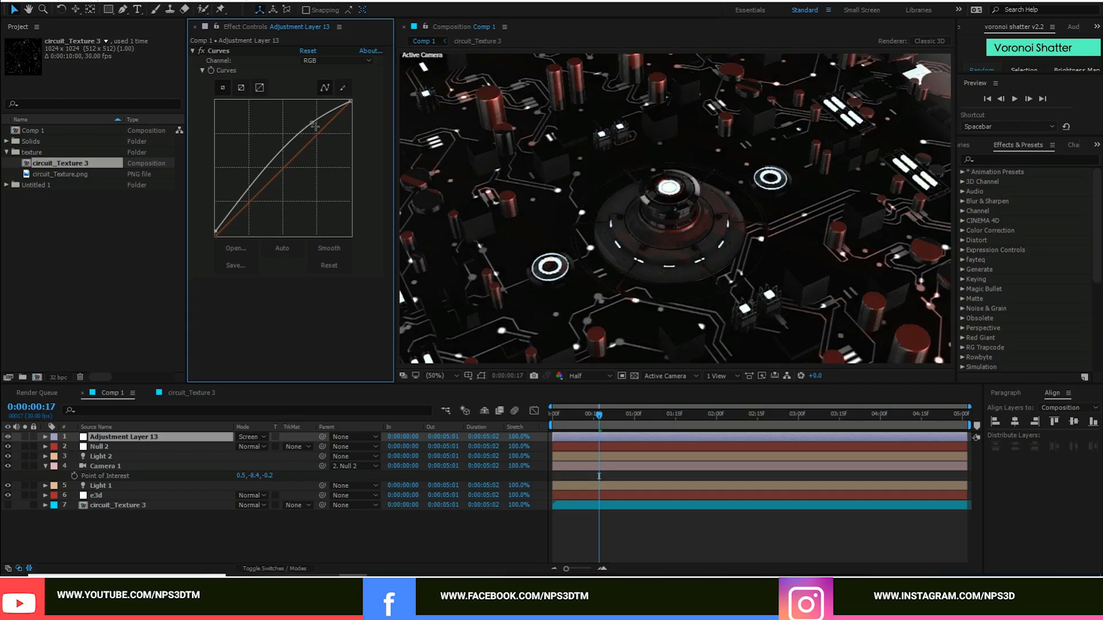
{"action": "left_click_drag", "start_coordinate": [315, 127], "coordinate": [311, 128]}
{"action": "key", "text": "ctrl+z"}
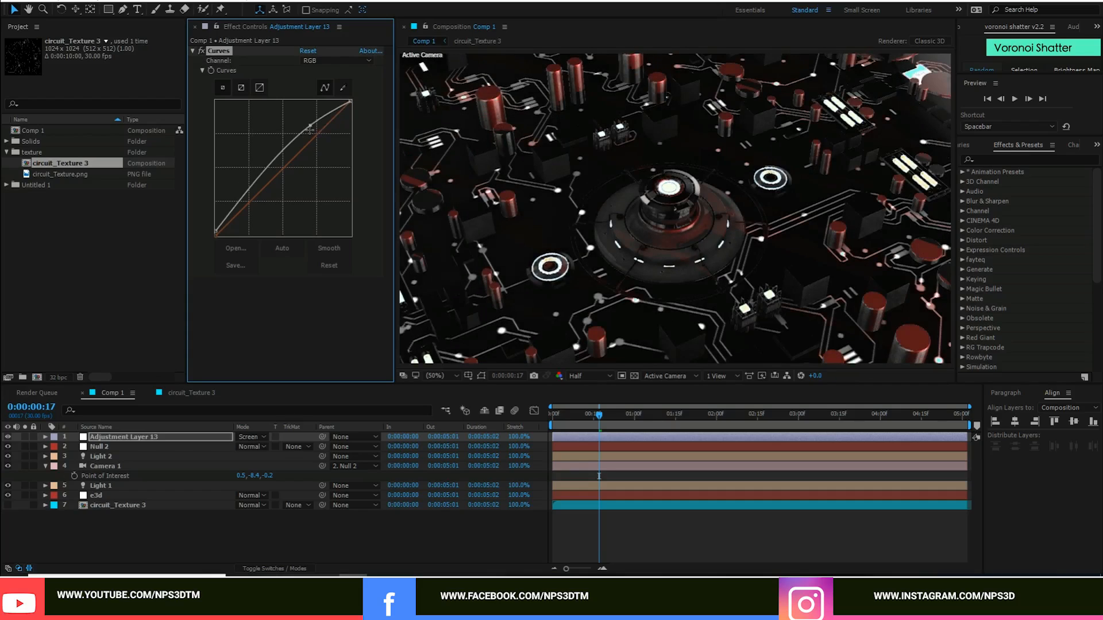
{"action": "left_click", "coordinate": [308, 51]}
{"action": "left_click_drag", "start_coordinate": [309, 142], "coordinate": [304, 137]}
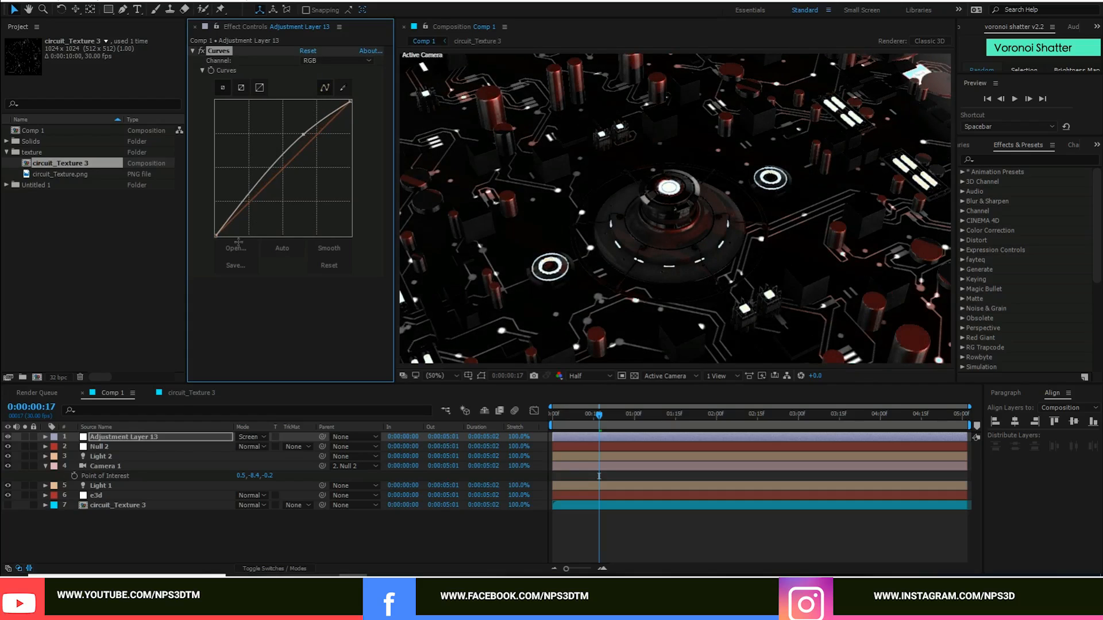
{"action": "left_click_drag", "start_coordinate": [216, 235], "coordinate": [214, 232]}
{"action": "key", "text": "ctrl+s"}
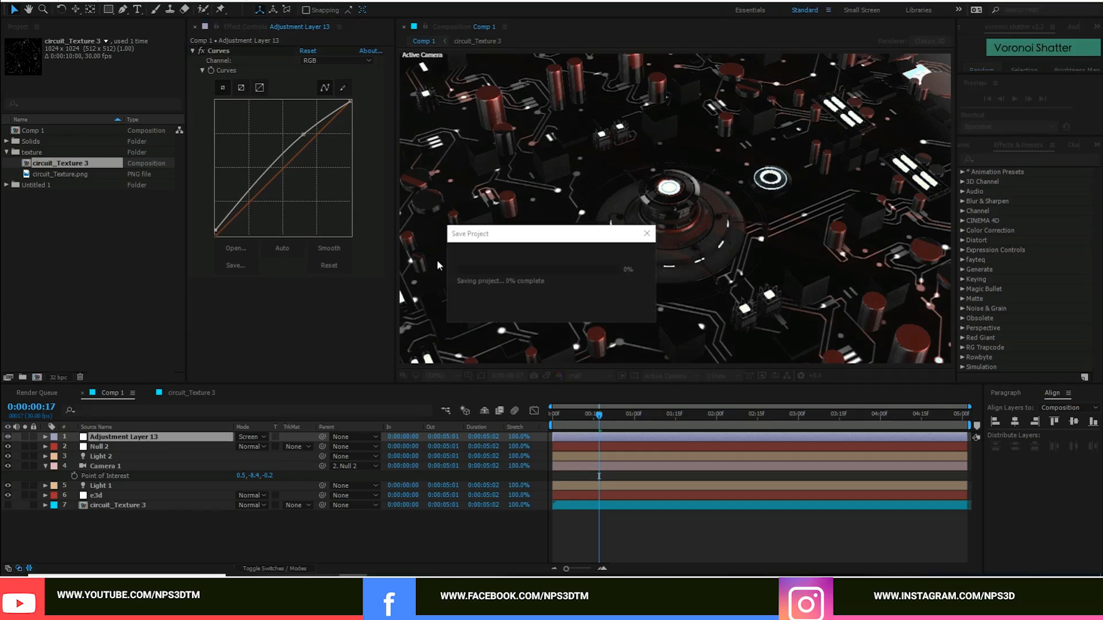
Review the graded scene in Comp 1 at several times up to the end of the timeline, finishing at 0:00:02:08
{"action": "key", "text": "comma"}
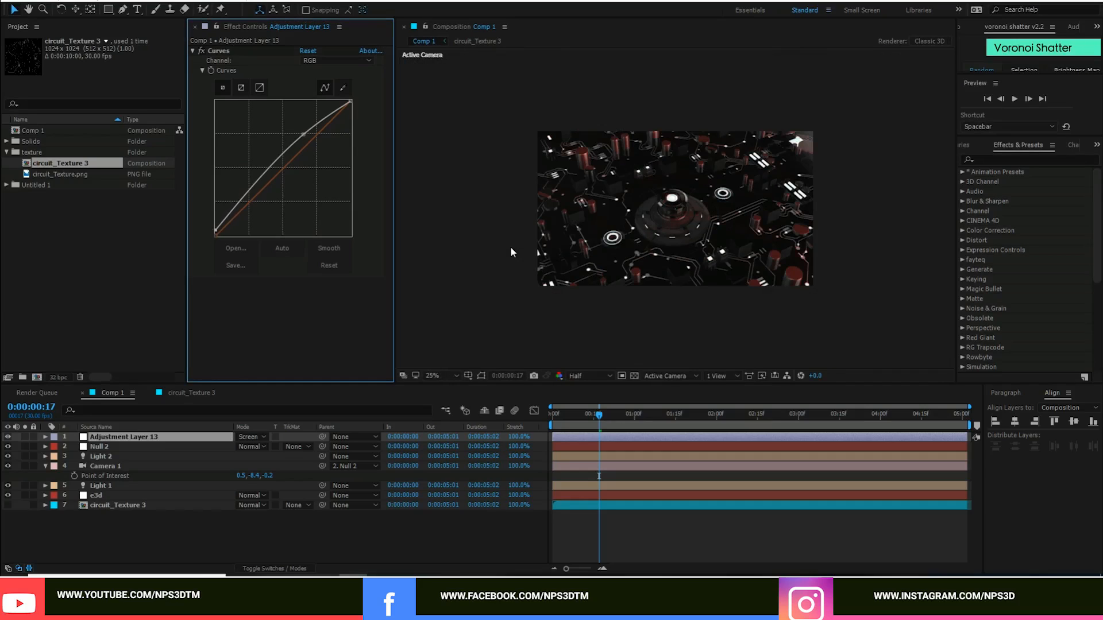
{"action": "key", "text": "period"}
{"action": "left_click", "coordinate": [647, 416]}
{"action": "left_click", "coordinate": [733, 427]}
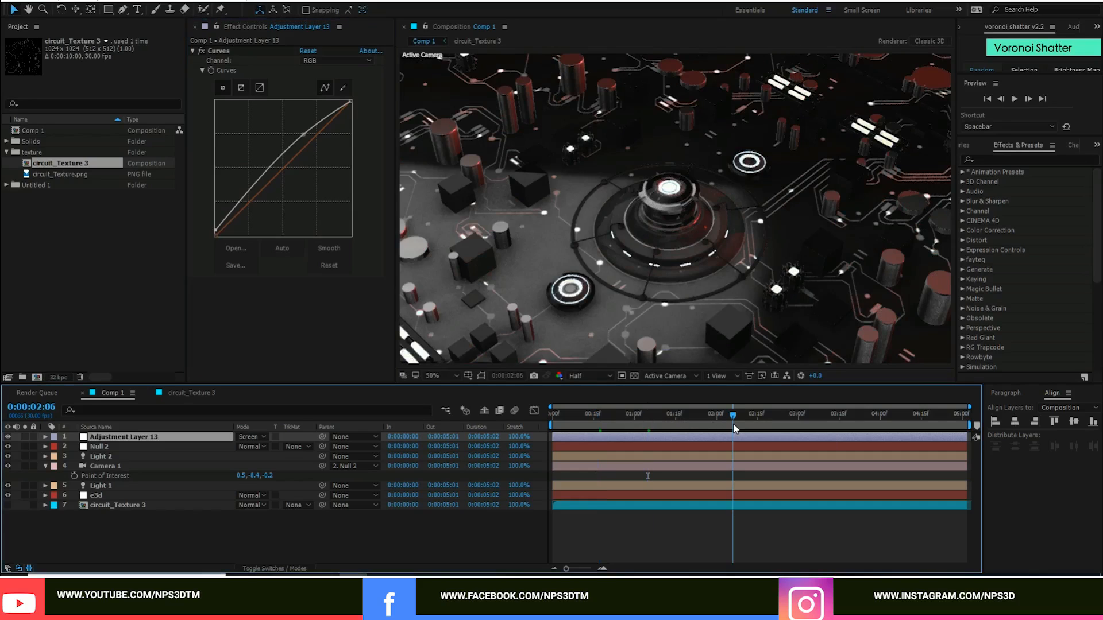
{"action": "left_click", "coordinate": [763, 427]}
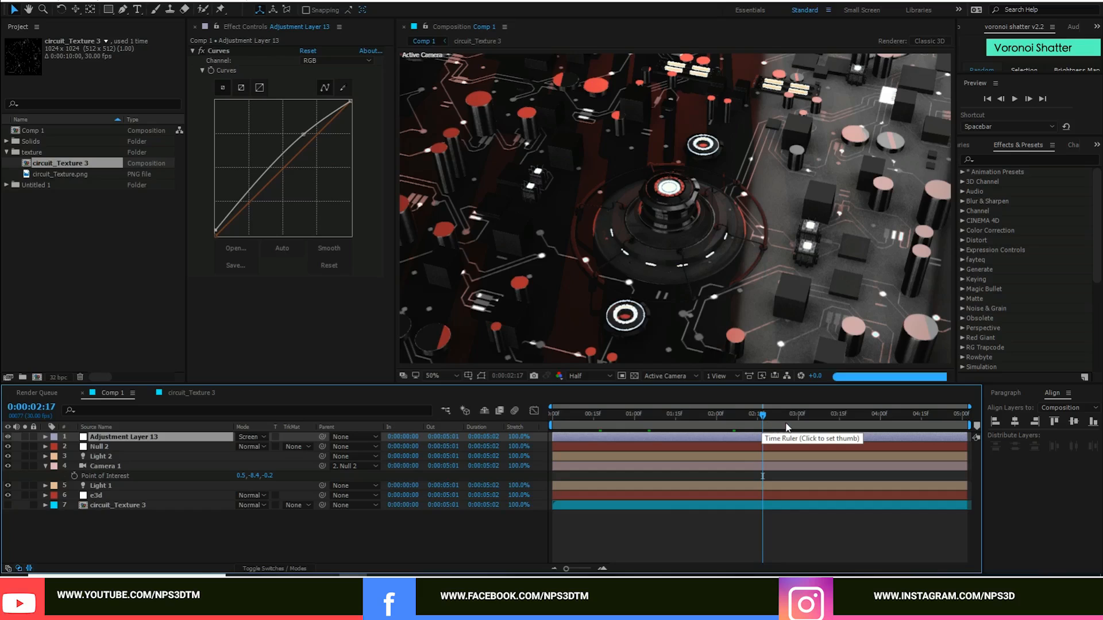
{"action": "left_click", "coordinate": [815, 426]}
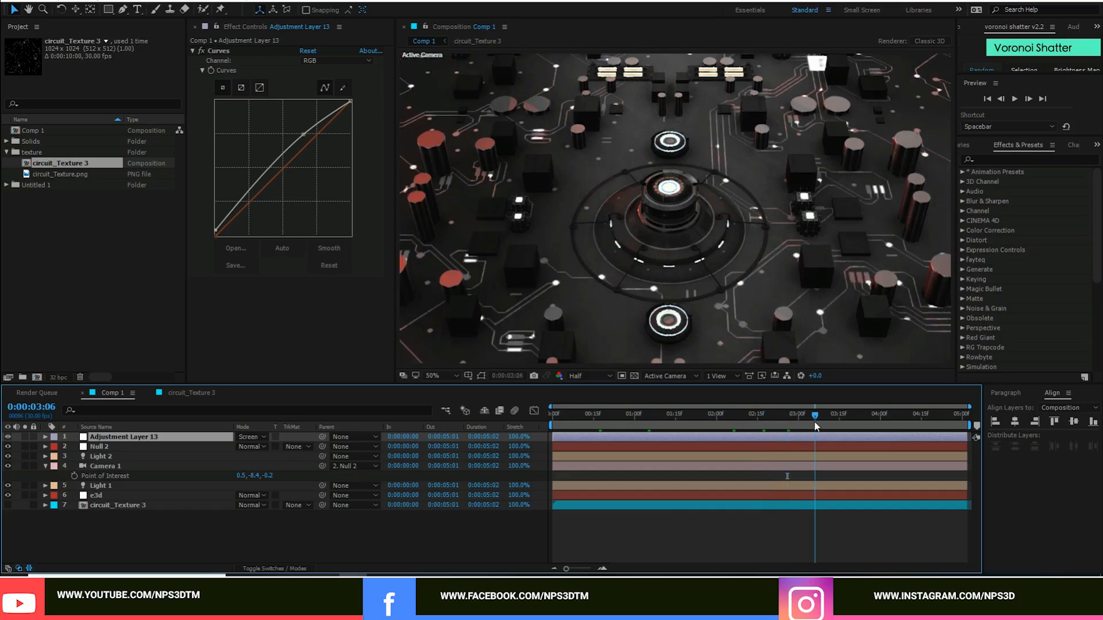
{"action": "left_click", "coordinate": [853, 427]}
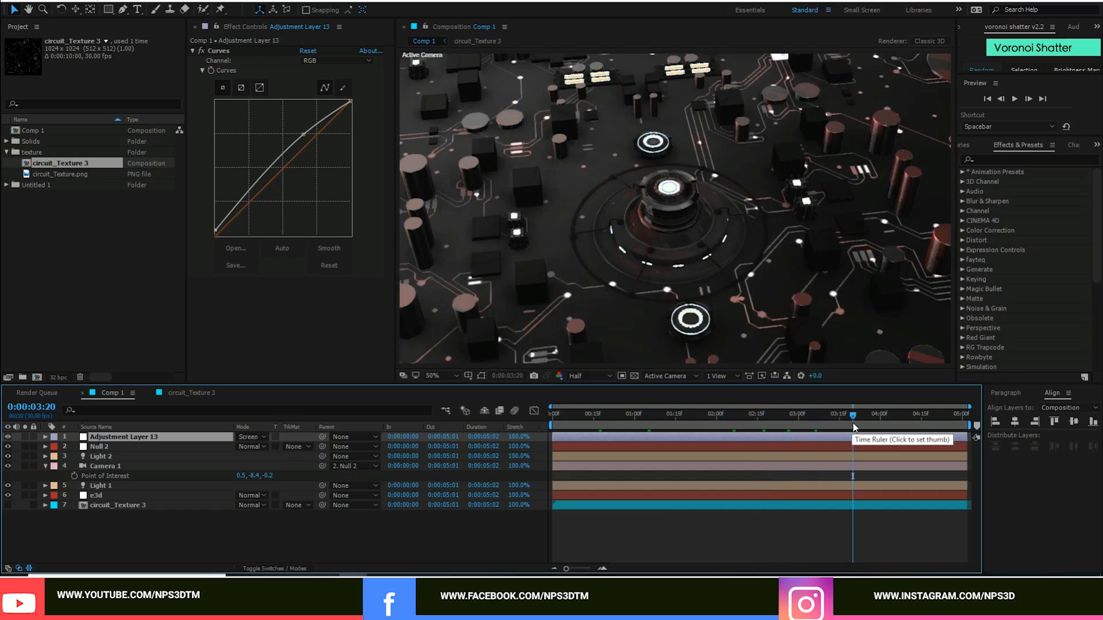
{"action": "left_click", "coordinate": [869, 426]}
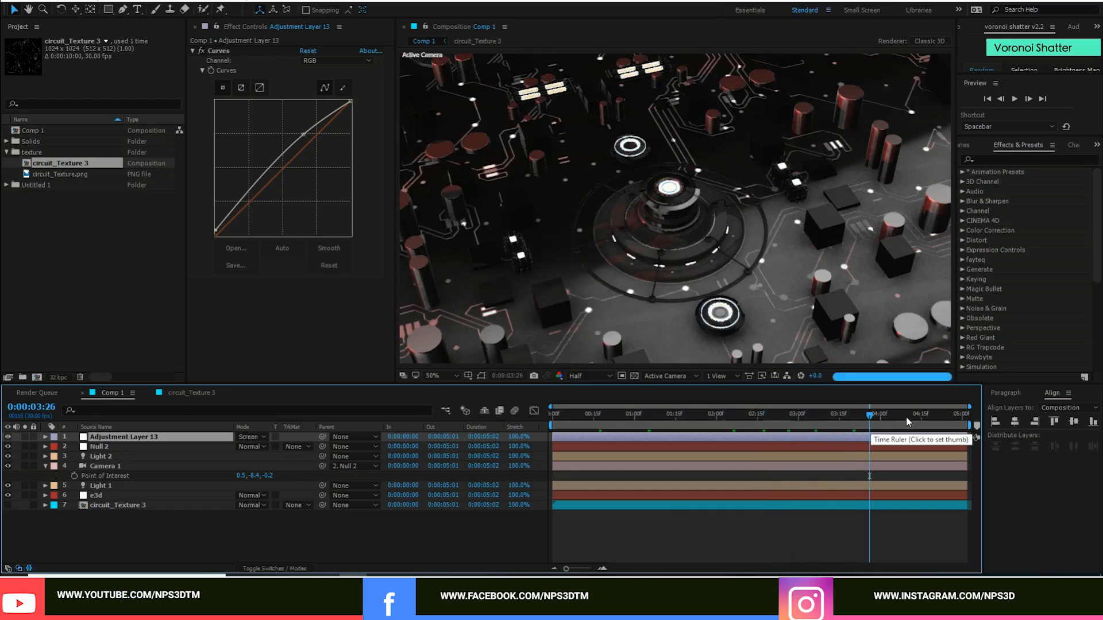
{"action": "left_click", "coordinate": [907, 418]}
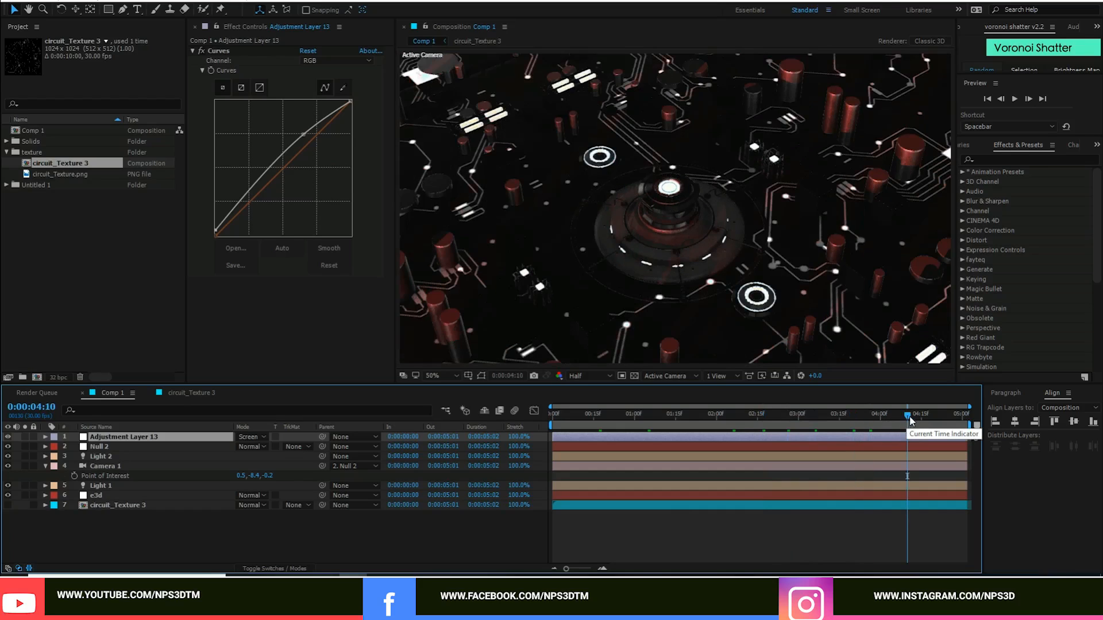
{"action": "left_click", "coordinate": [948, 414]}
{"action": "left_click_drag", "start_coordinate": [948, 418], "coordinate": [965, 417]}
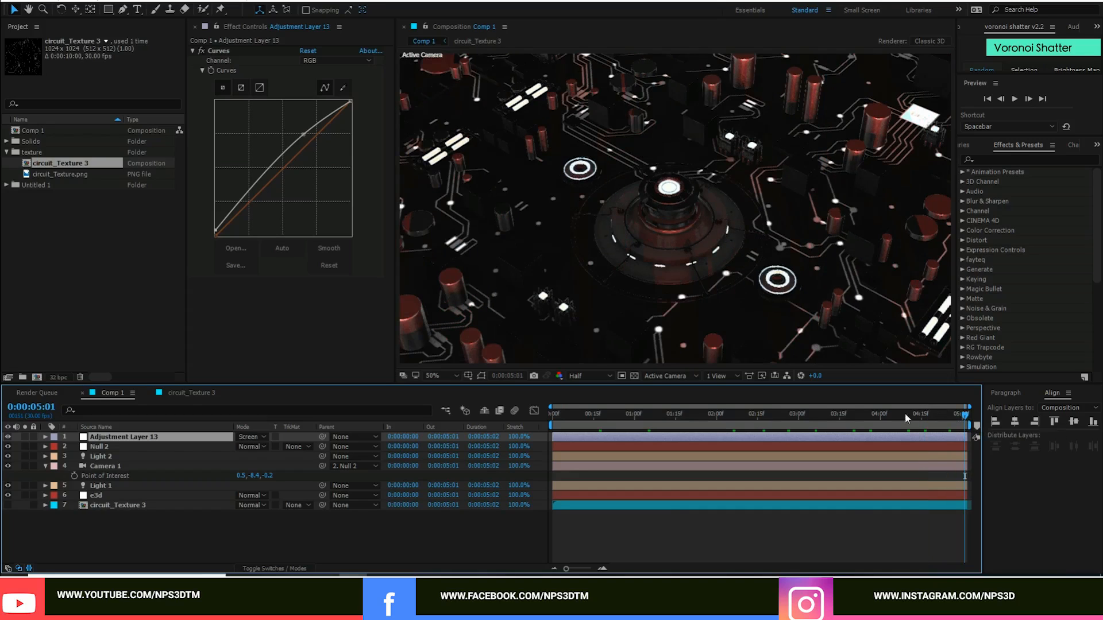
{"action": "left_click", "coordinate": [738, 415]}
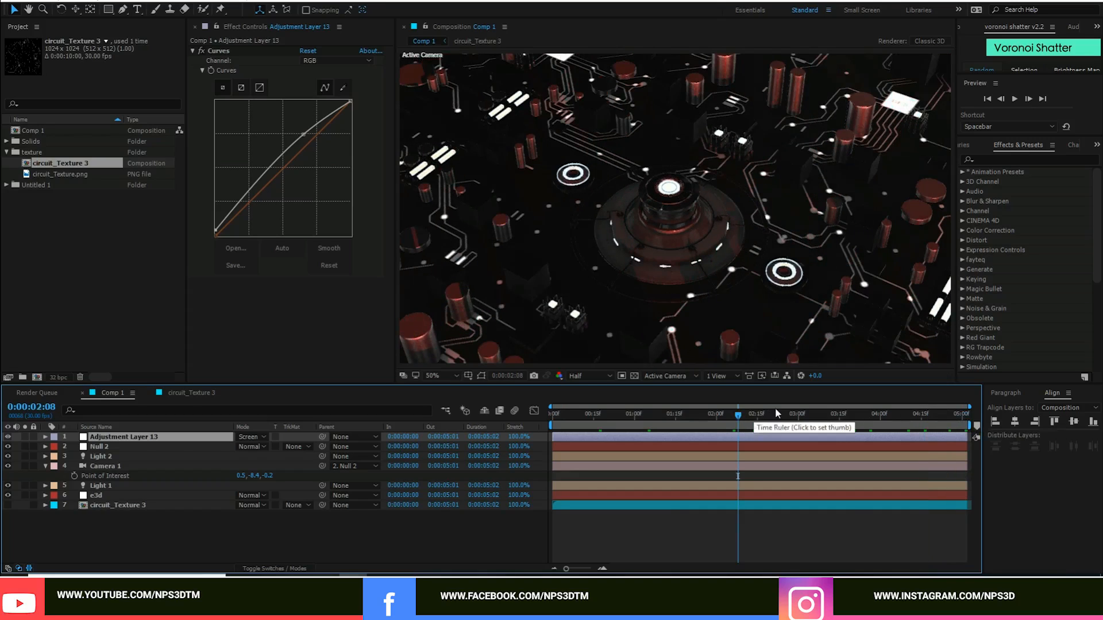
{"action": "scroll", "coordinate": [595, 254], "scroll_direction": "down", "scroll_amount": 2}
{"action": "scroll", "coordinate": [597, 253], "scroll_direction": "up", "scroll_amount": 2}
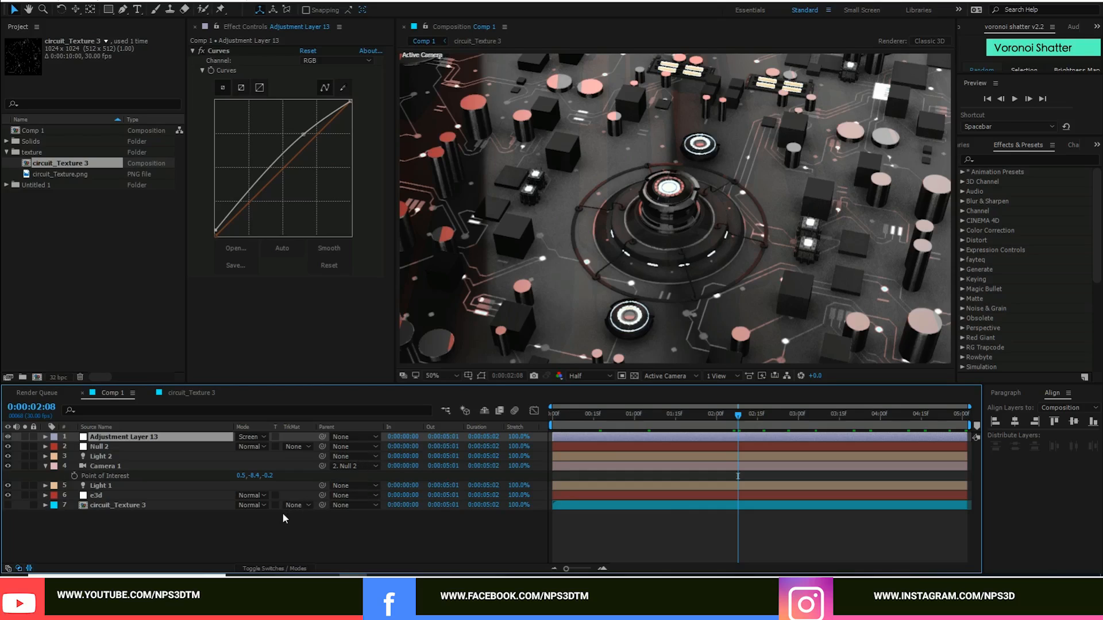
{"action": "scroll", "coordinate": [543, 292], "scroll_direction": "down", "scroll_amount": 2}
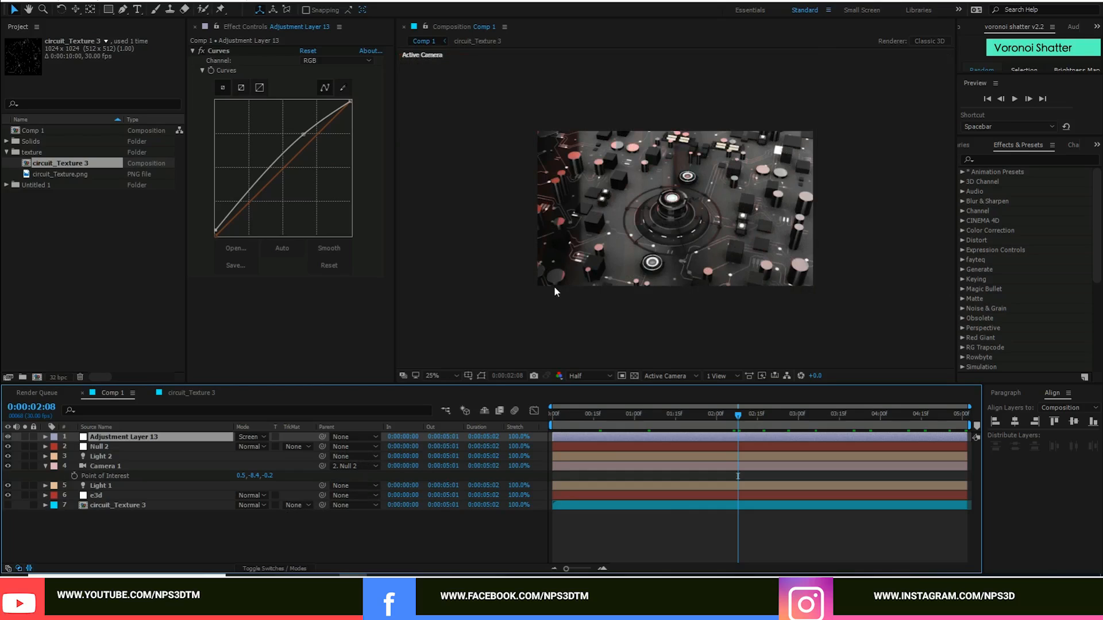
{"action": "scroll", "coordinate": [554, 287], "scroll_direction": "up", "scroll_amount": 2}
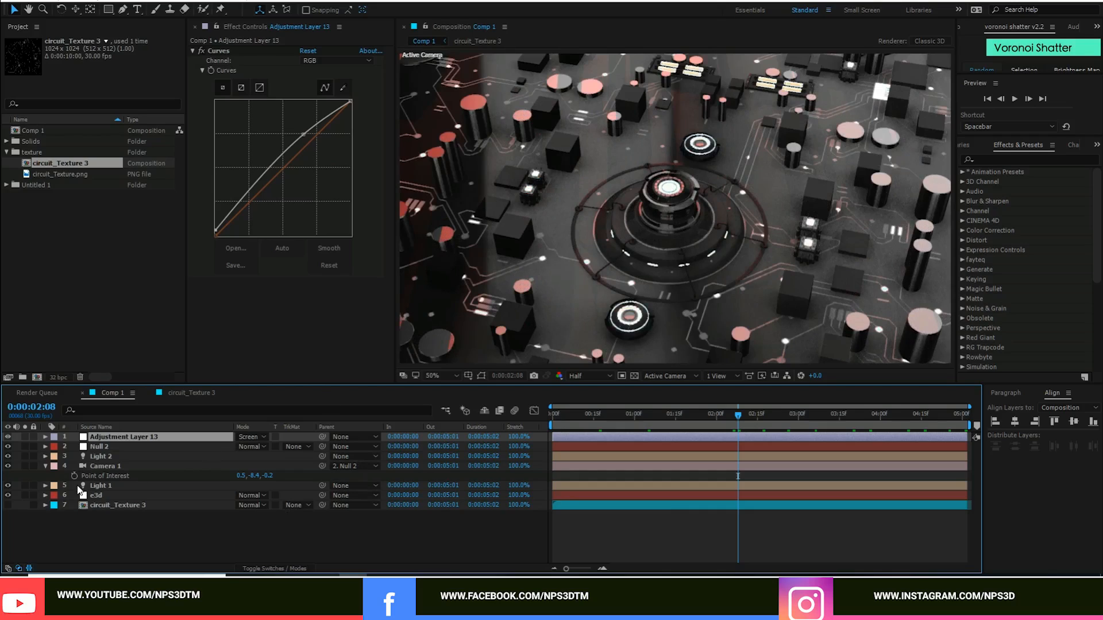
Duplicate the e3d layer and change the copy's Element output to show only the glowing parts
{"action": "left_click", "coordinate": [46, 467]}
{"action": "left_click", "coordinate": [102, 486]}
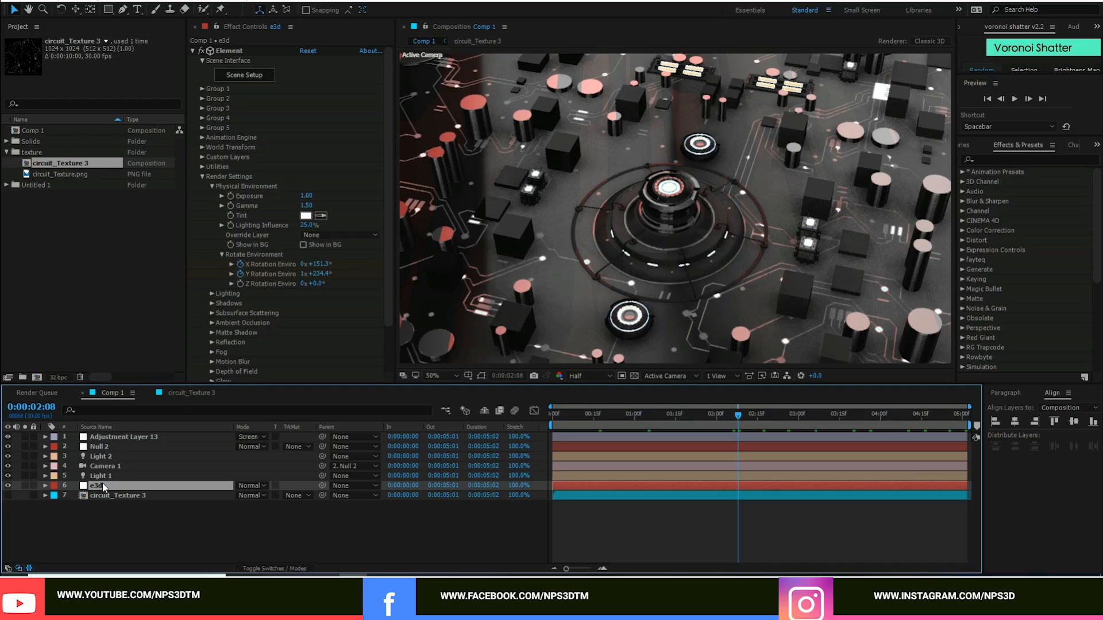
{"action": "key", "text": "ctrl+d"}
{"action": "left_click", "coordinate": [201, 176]}
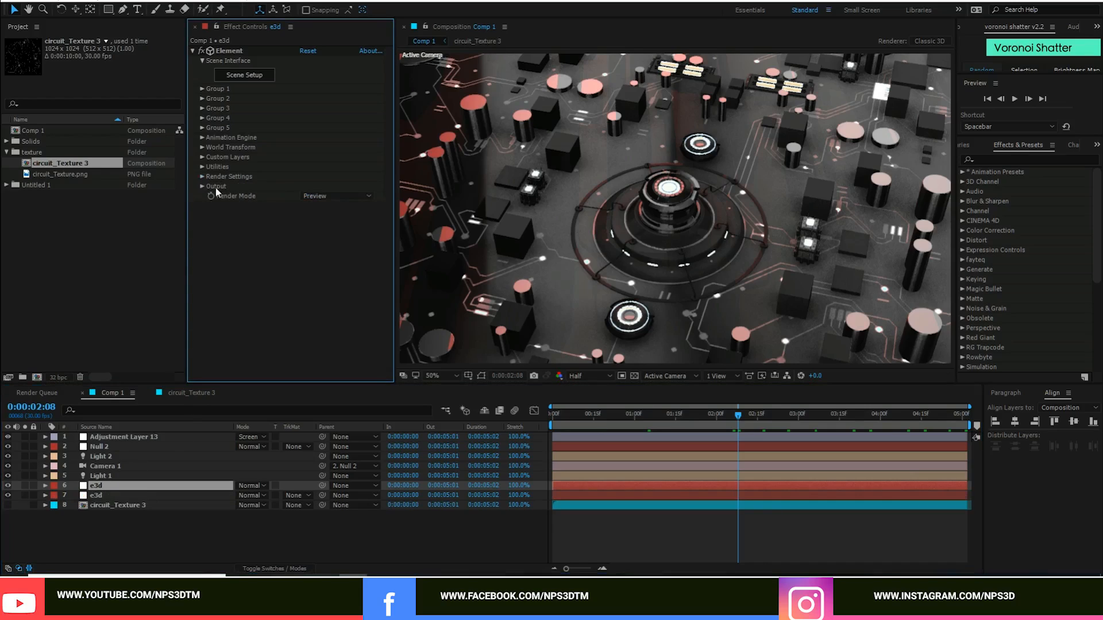
{"action": "left_click", "coordinate": [202, 186]}
{"action": "left_click", "coordinate": [337, 196]}
{"action": "left_click", "coordinate": [236, 246]}
{"action": "left_click", "coordinate": [202, 186]}
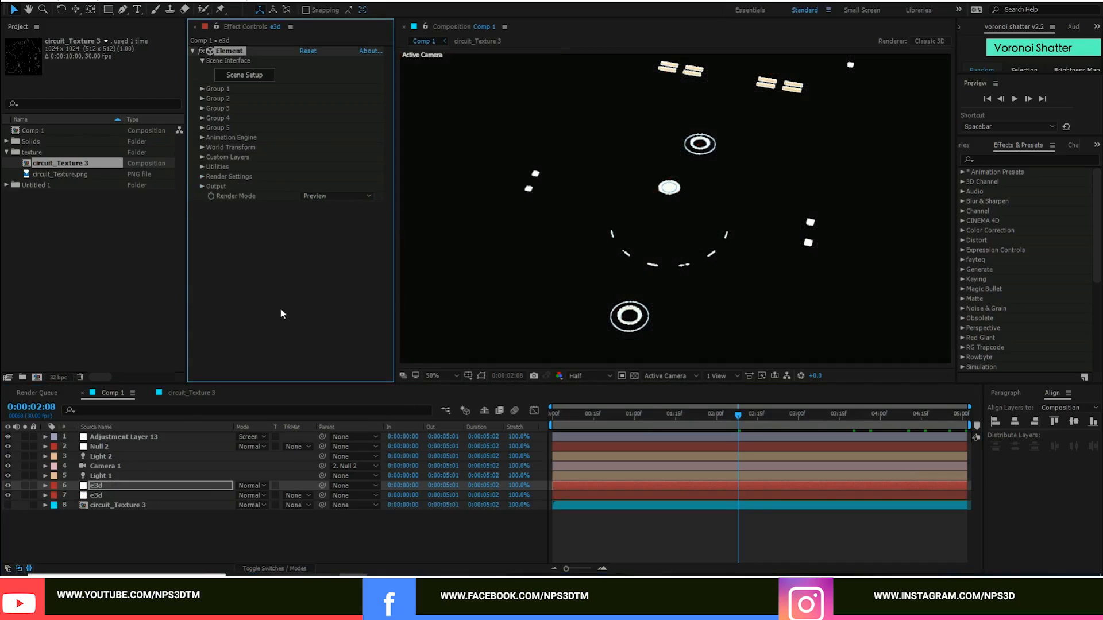
Apply a Glow effect to the upper e3d layer with radius 111 and intensity 0.1, and set the layer's blending mode to Add
{"action": "key", "text": "Return"}
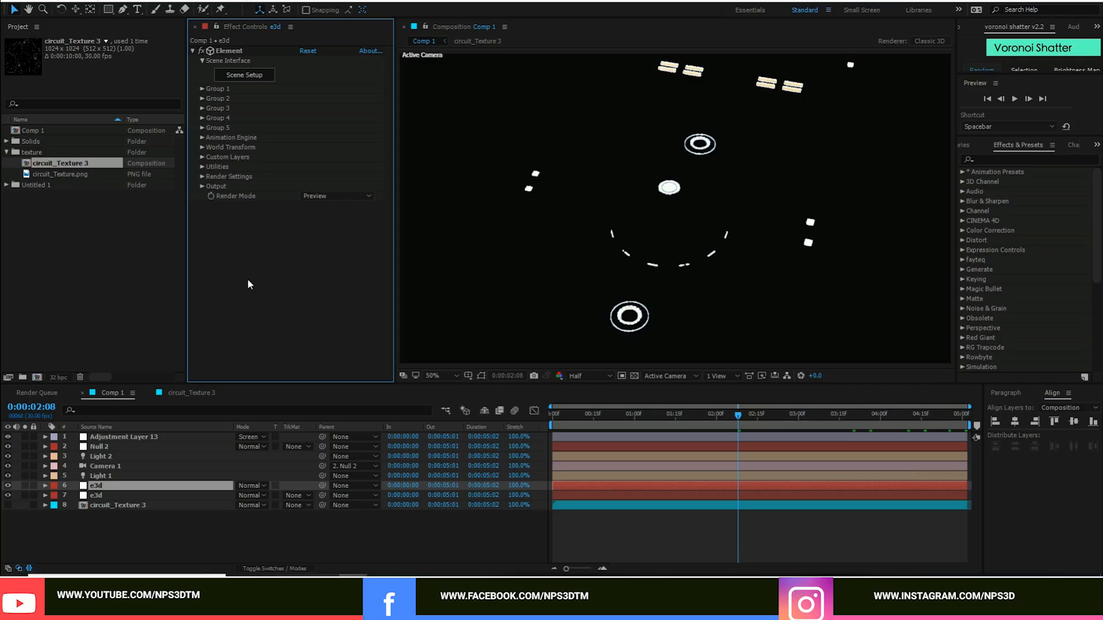
{"action": "key", "text": "ctrl+space"}
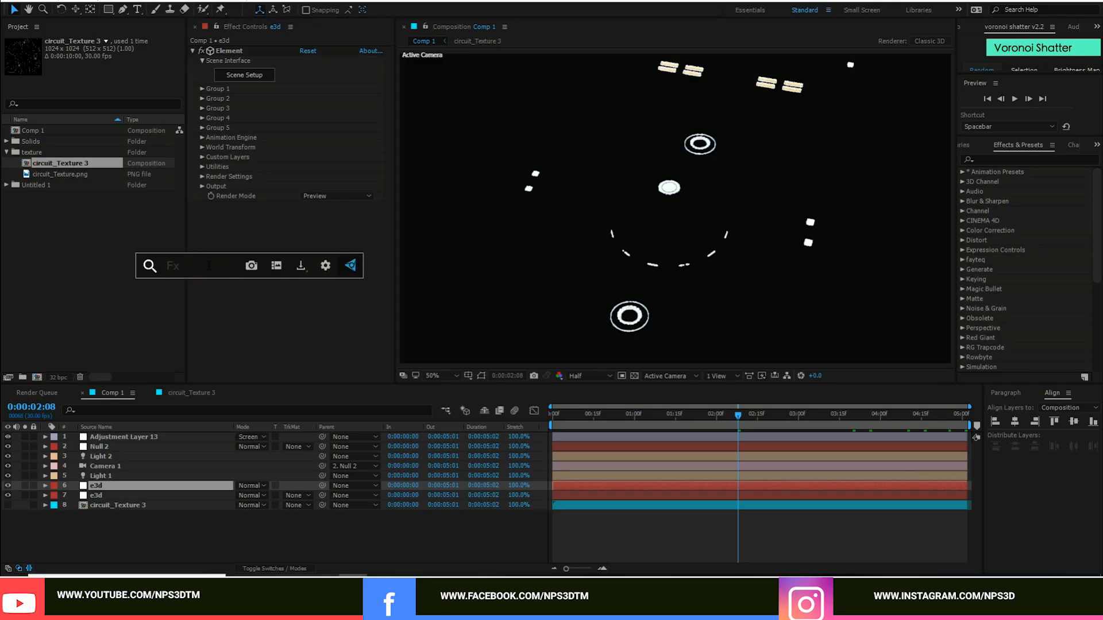
{"action": "type", "text": "gl"}
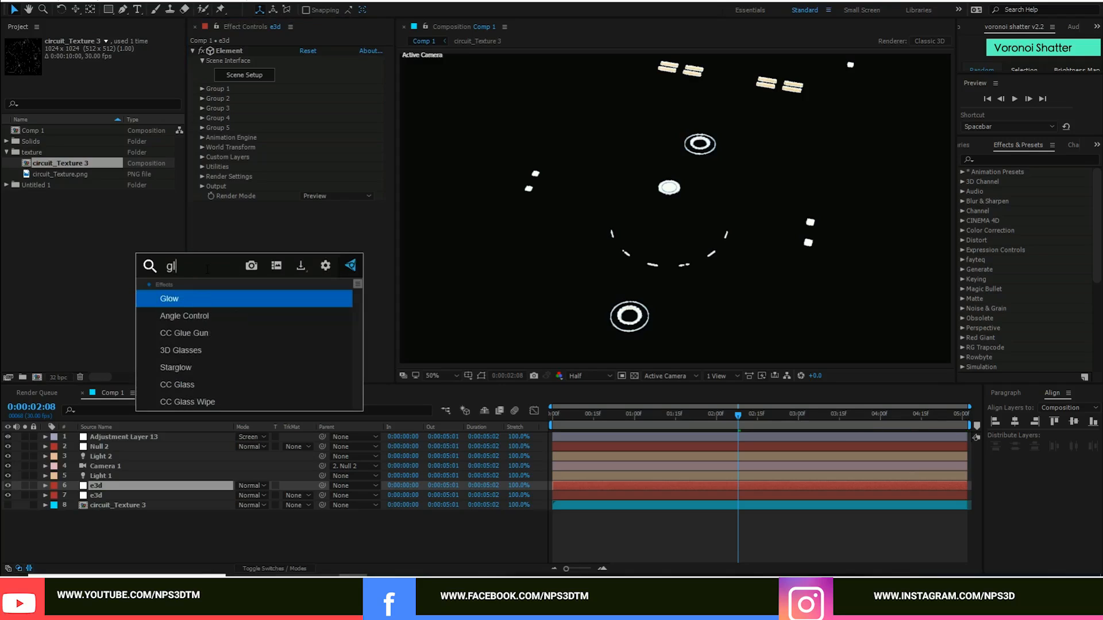
{"action": "key", "text": "Return"}
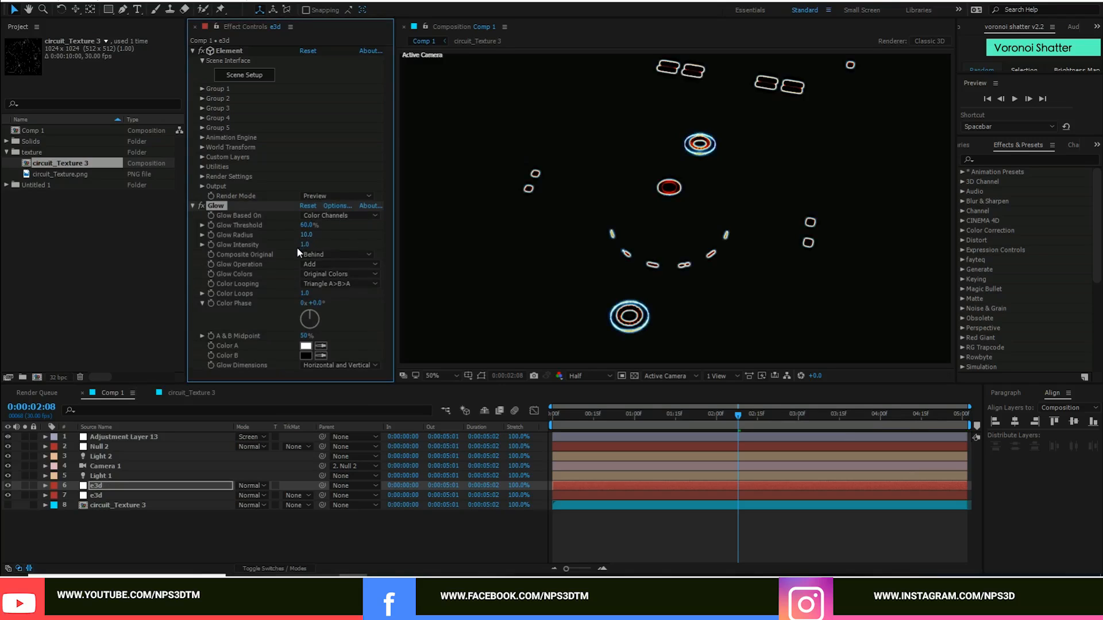
{"action": "left_click_drag", "start_coordinate": [303, 246], "coordinate": [357, 226]}
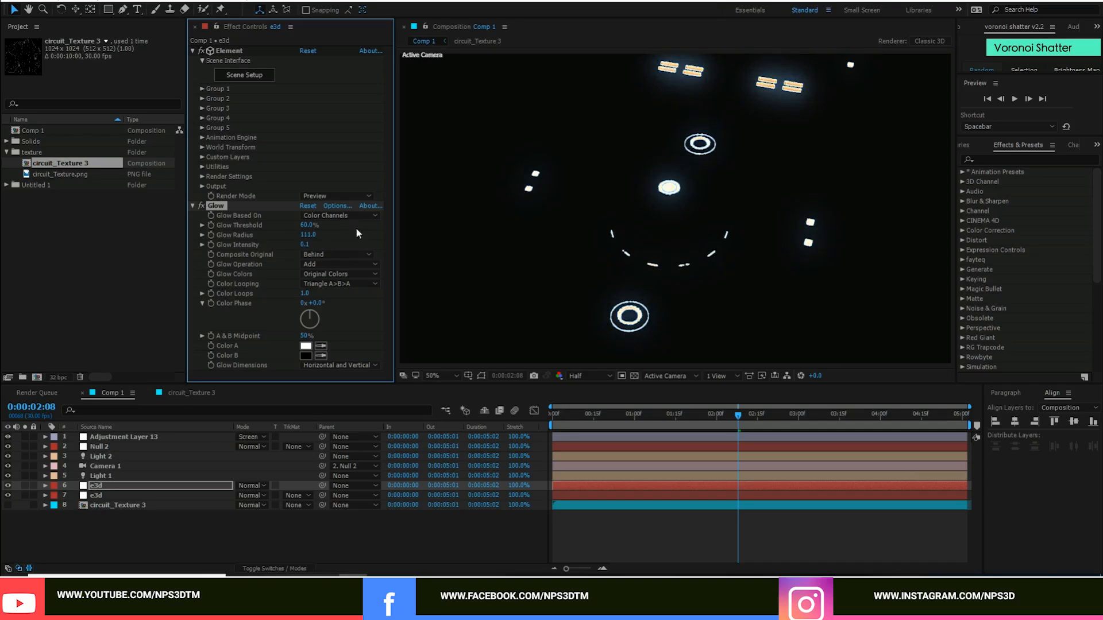
{"action": "left_click", "coordinate": [249, 487]}
{"action": "left_click", "coordinate": [309, 109]}
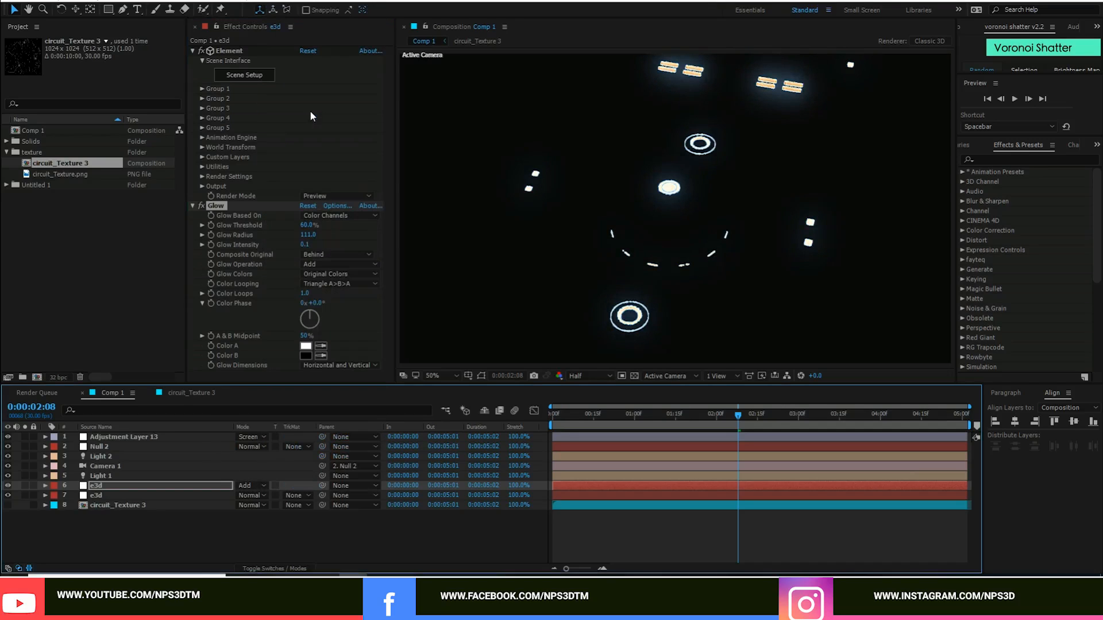
Set the composition preview resolution to Full and toggle the visibility of Light 2 to compare the lighting
{"action": "left_click", "coordinate": [581, 375]}
{"action": "left_click", "coordinate": [587, 401]}
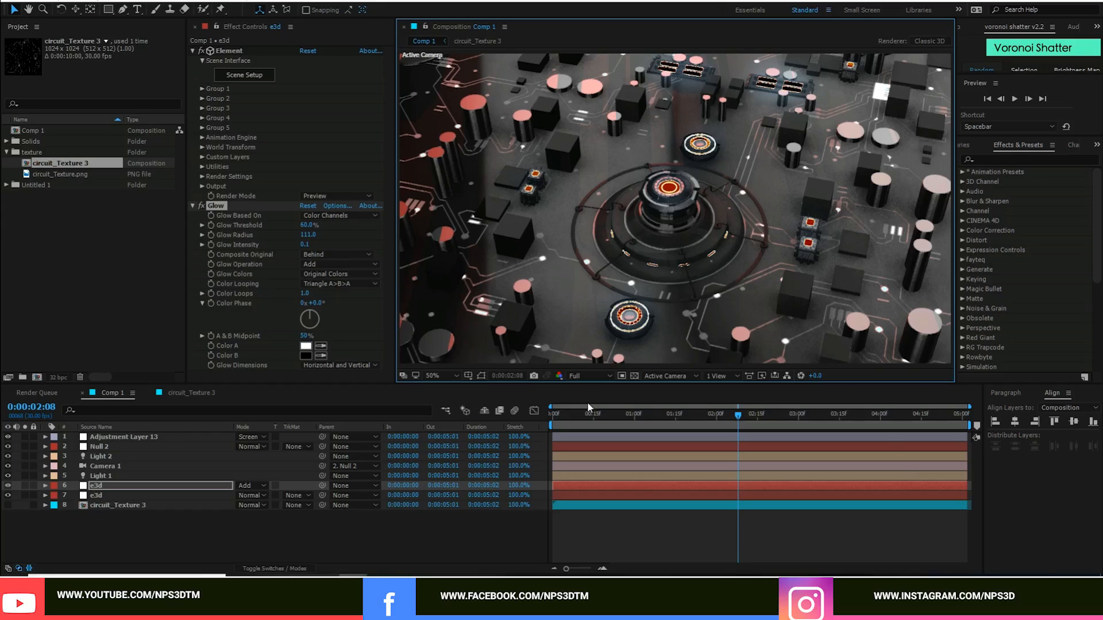
{"action": "left_click", "coordinate": [8, 457]}
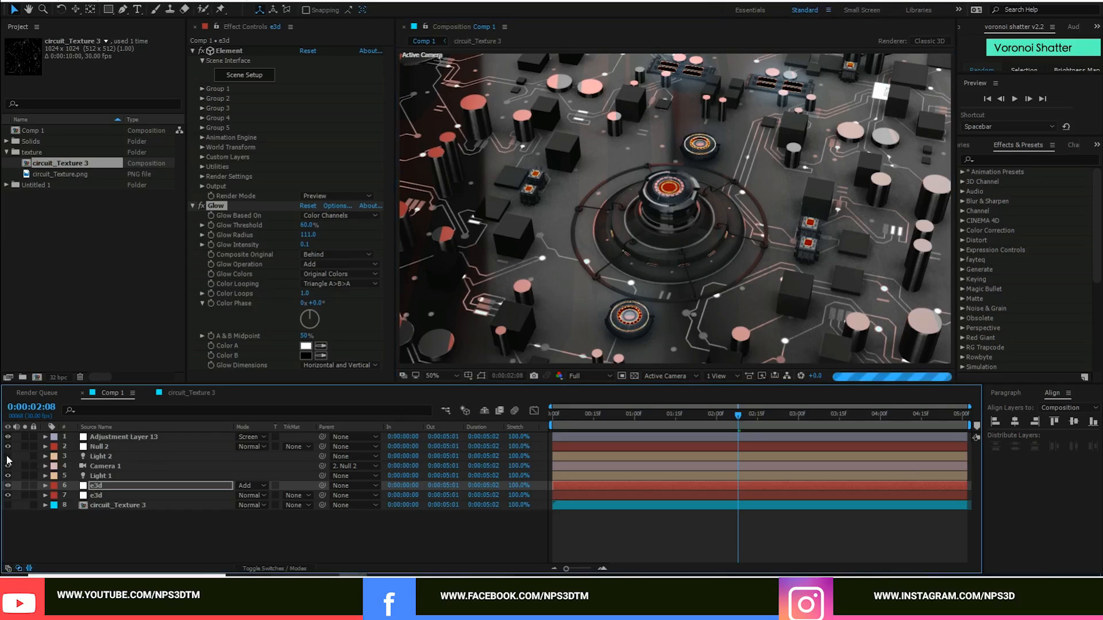
{"action": "left_click", "coordinate": [8, 457]}
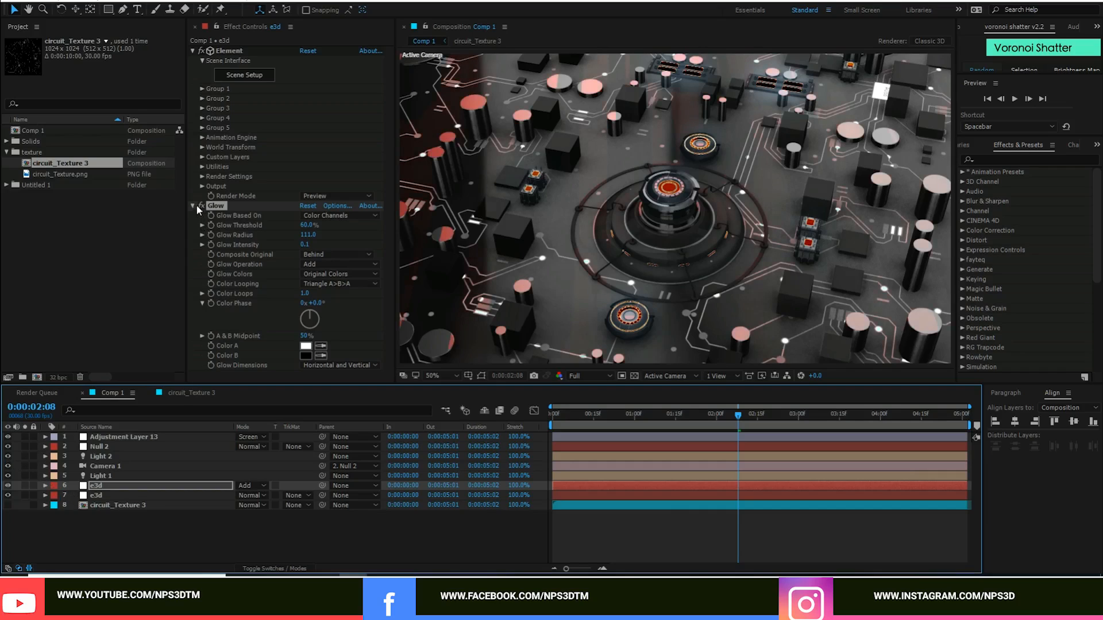
Remove the Glow effect from the upper e3d layer and toggle Light 2's visibility to compare the lighting
{"action": "left_click", "coordinate": [202, 187]}
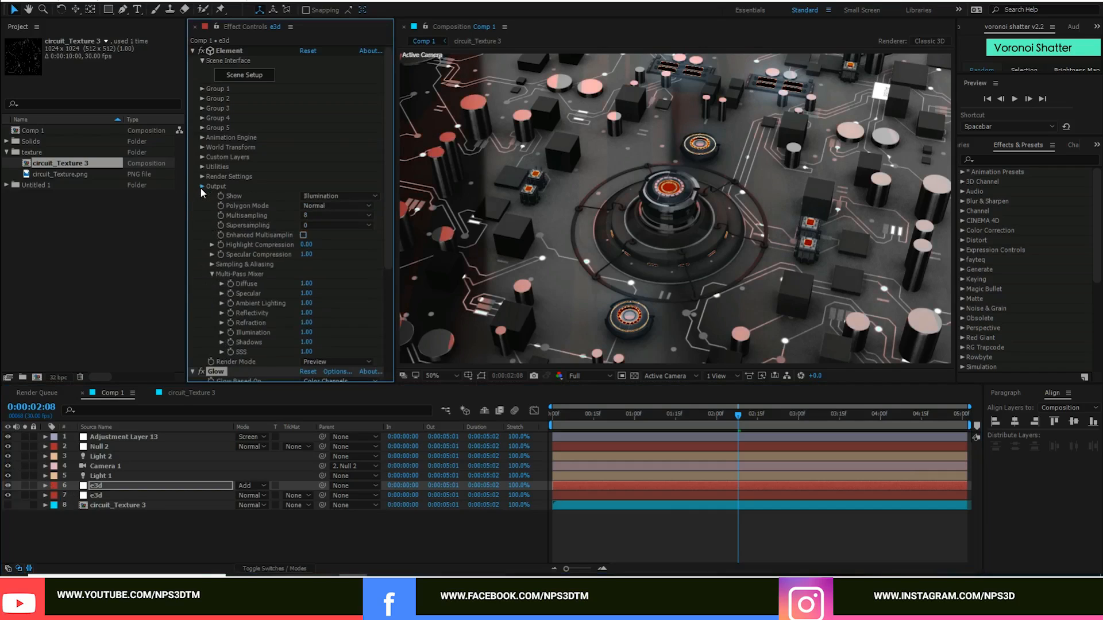
{"action": "left_click", "coordinate": [201, 187]}
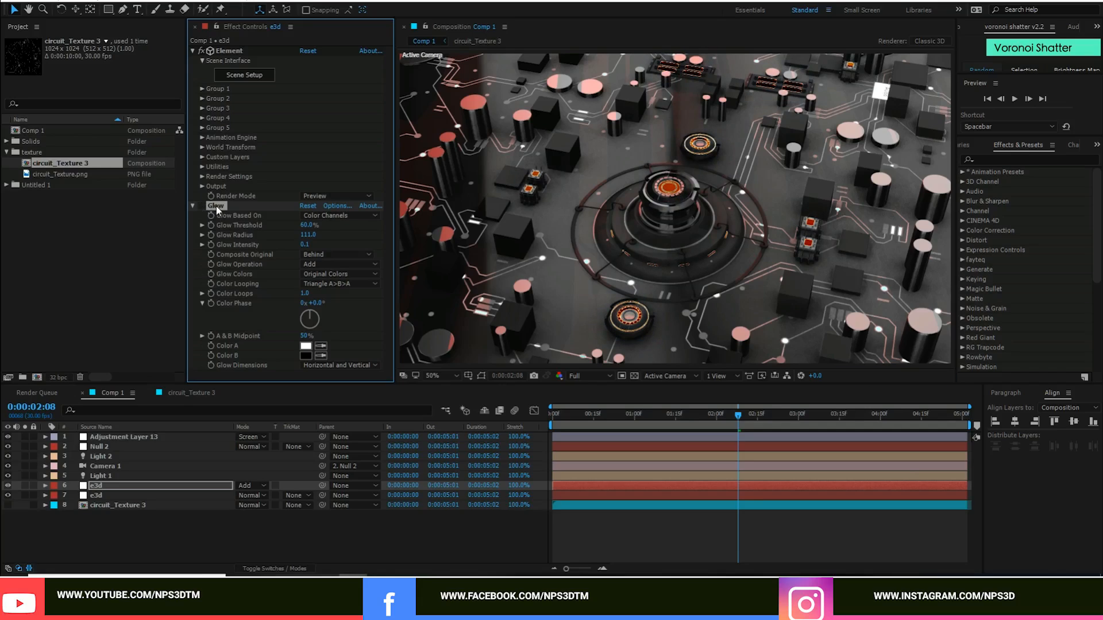
{"action": "left_click", "coordinate": [115, 456]}
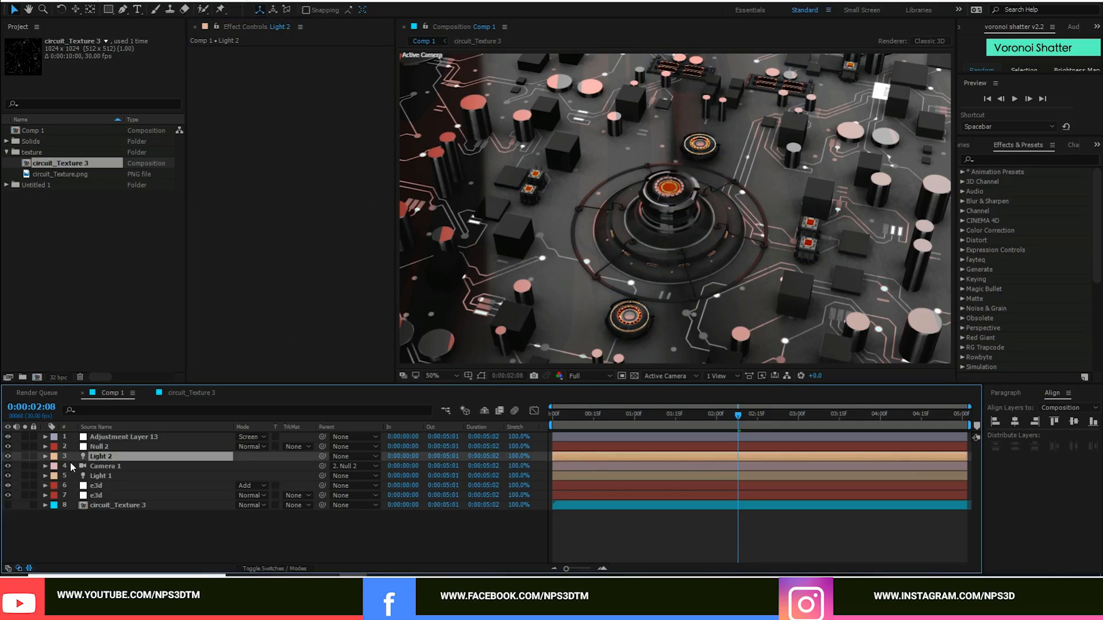
{"action": "left_click", "coordinate": [8, 456]}
{"action": "left_click", "coordinate": [8, 456]}
{"action": "left_click", "coordinate": [8, 456]}
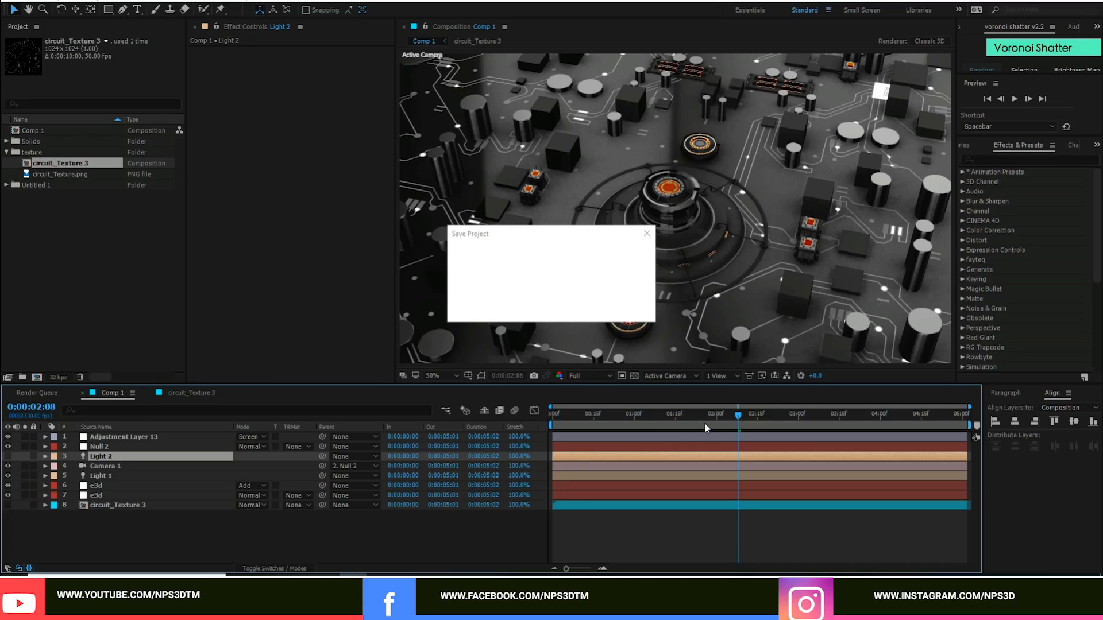
Compare the scene with Adjustment Layer 13 off and on, delete that layer, and save the project
{"action": "left_click", "coordinate": [96, 487]}
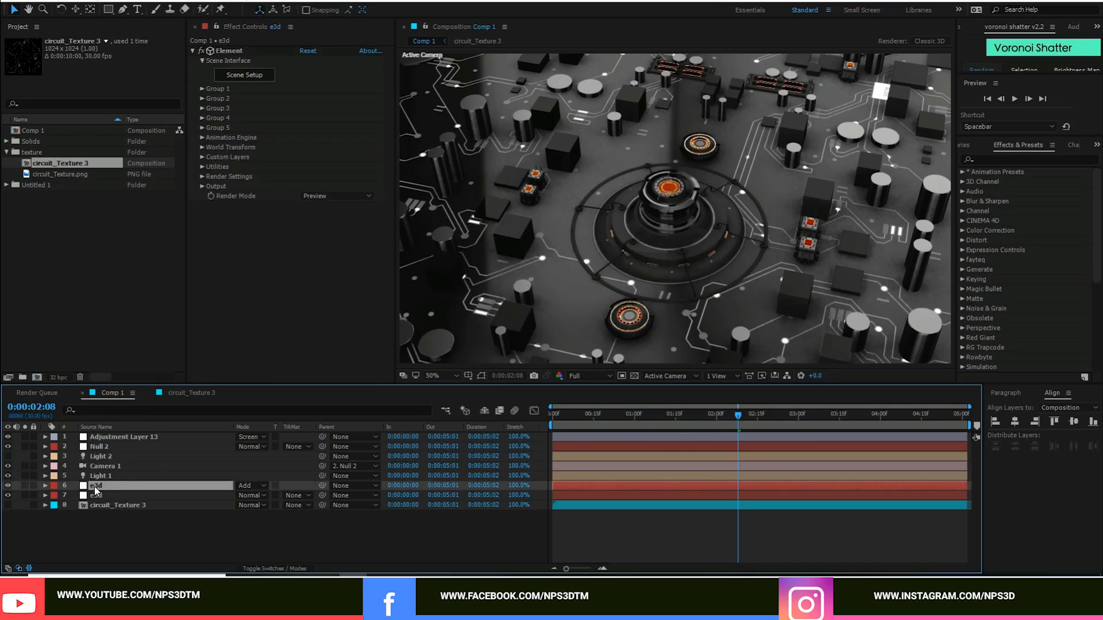
{"action": "left_click", "coordinate": [114, 439]}
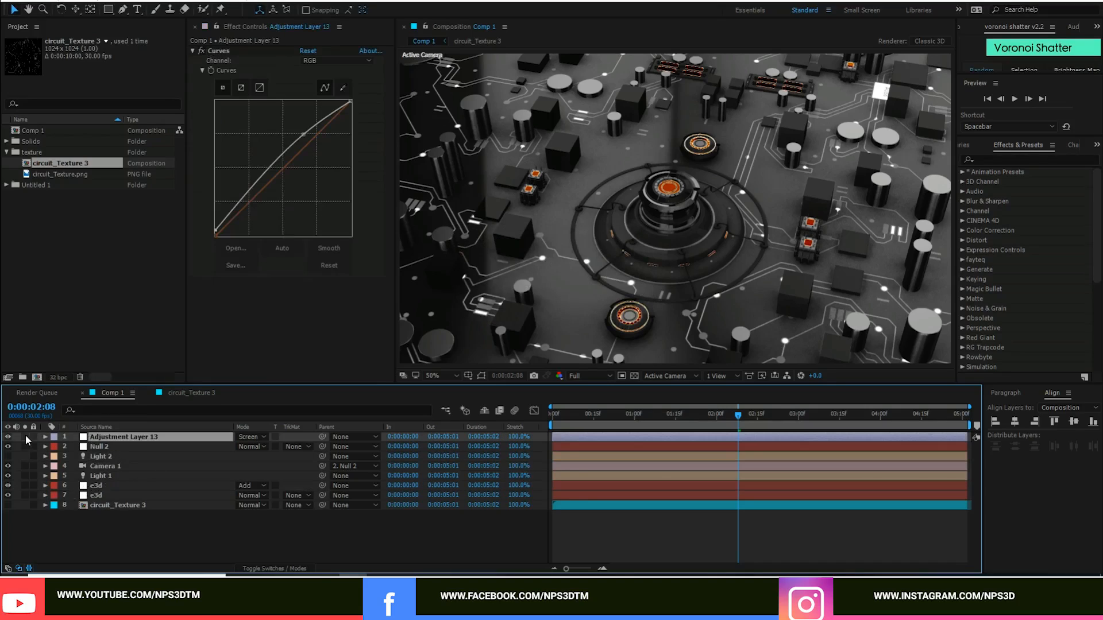
{"action": "left_click", "coordinate": [8, 438]}
{"action": "left_click", "coordinate": [8, 437]}
{"action": "key", "text": "Delete"}
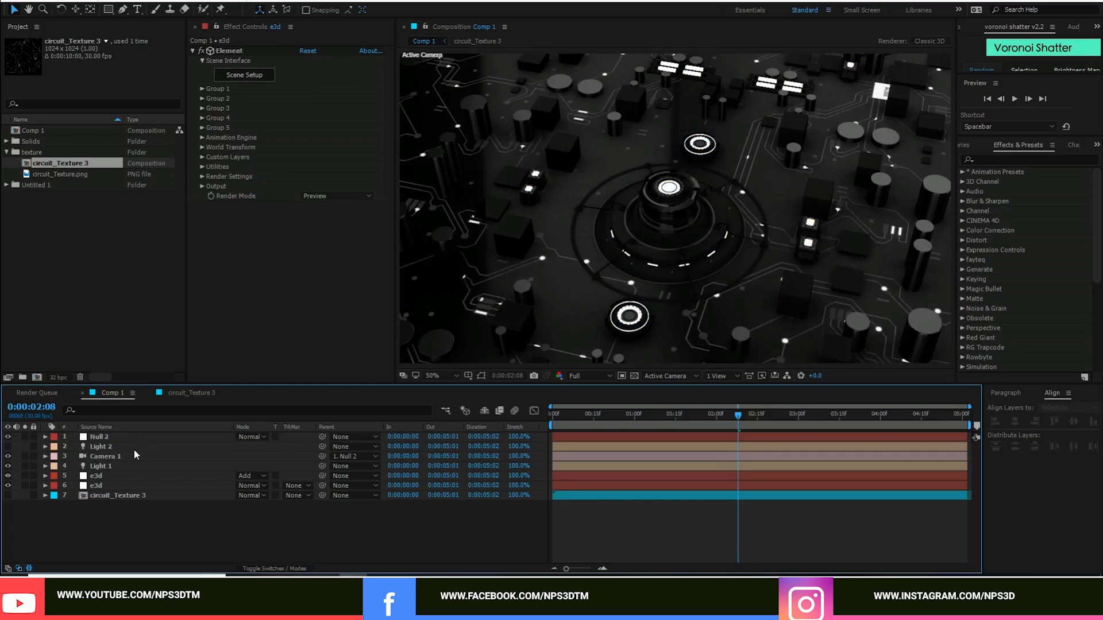
{"action": "key", "text": "ctrl+s"}
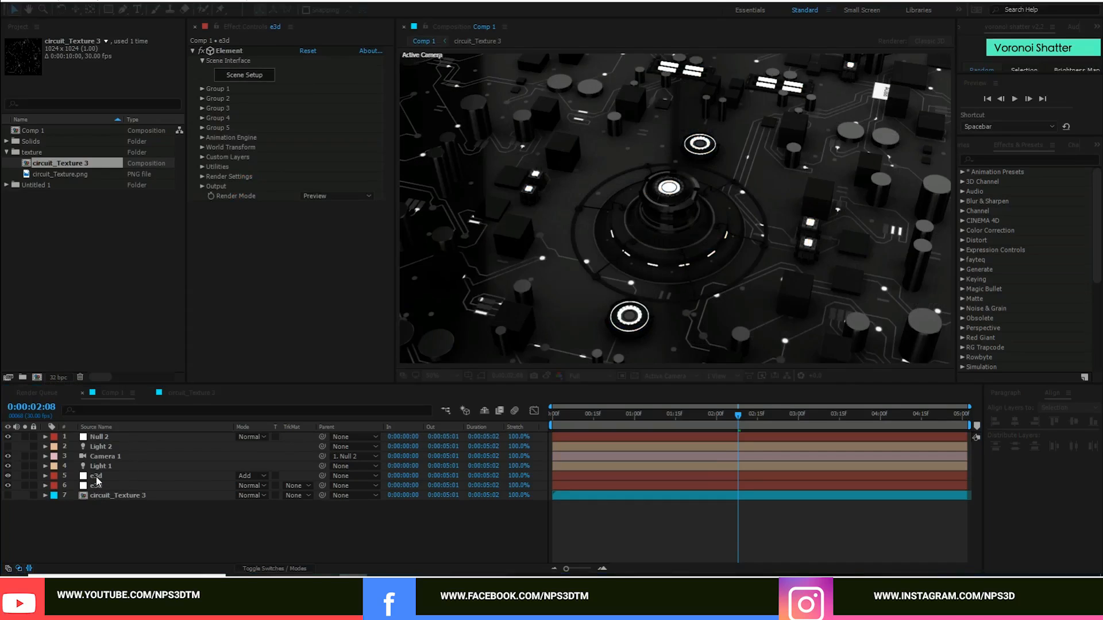
Solo the upper e3d layer and apply a new Glow effect to it
{"action": "left_click", "coordinate": [96, 476]}
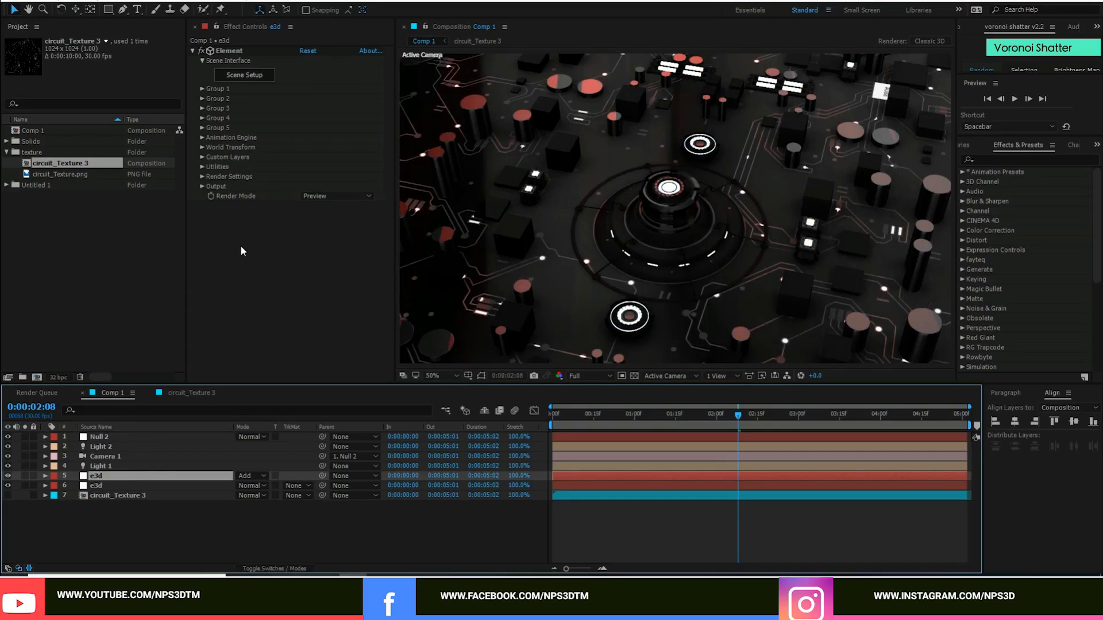
{"action": "key", "text": "ctrl+space"}
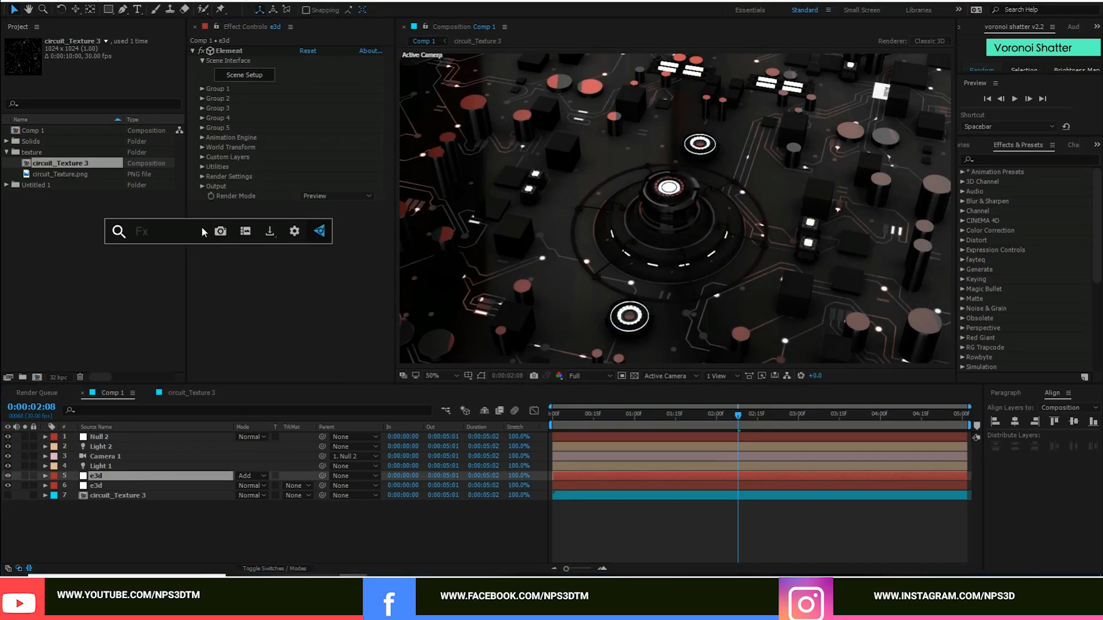
{"action": "left_click", "coordinate": [24, 475]}
{"action": "key", "text": "ctrl+space"}
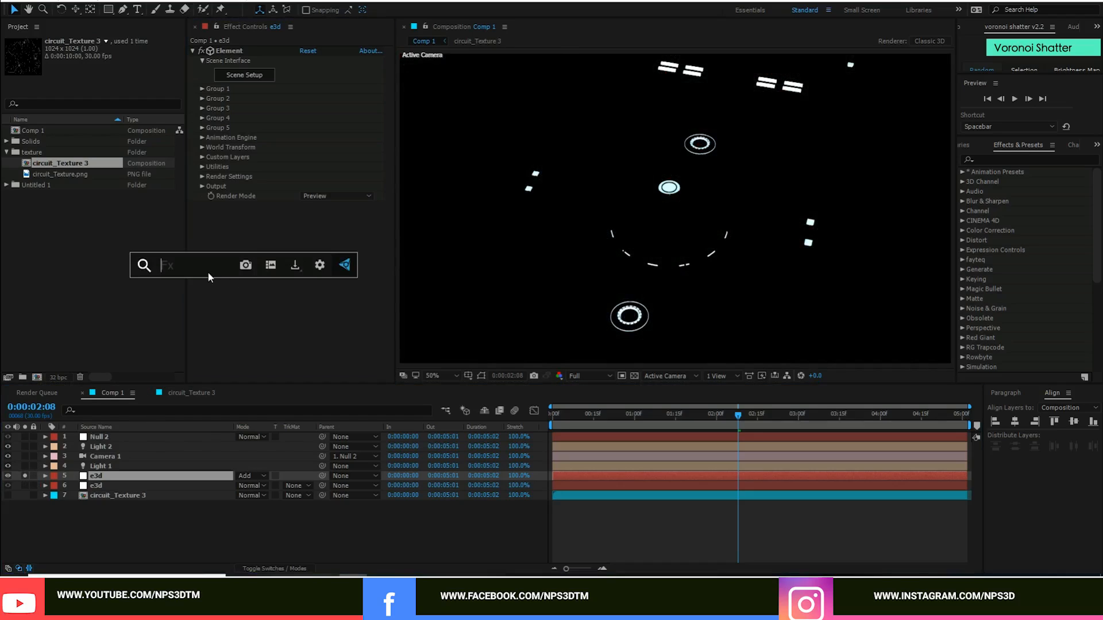
{"action": "type", "text": "glo"}
{"action": "key", "text": "Return"}
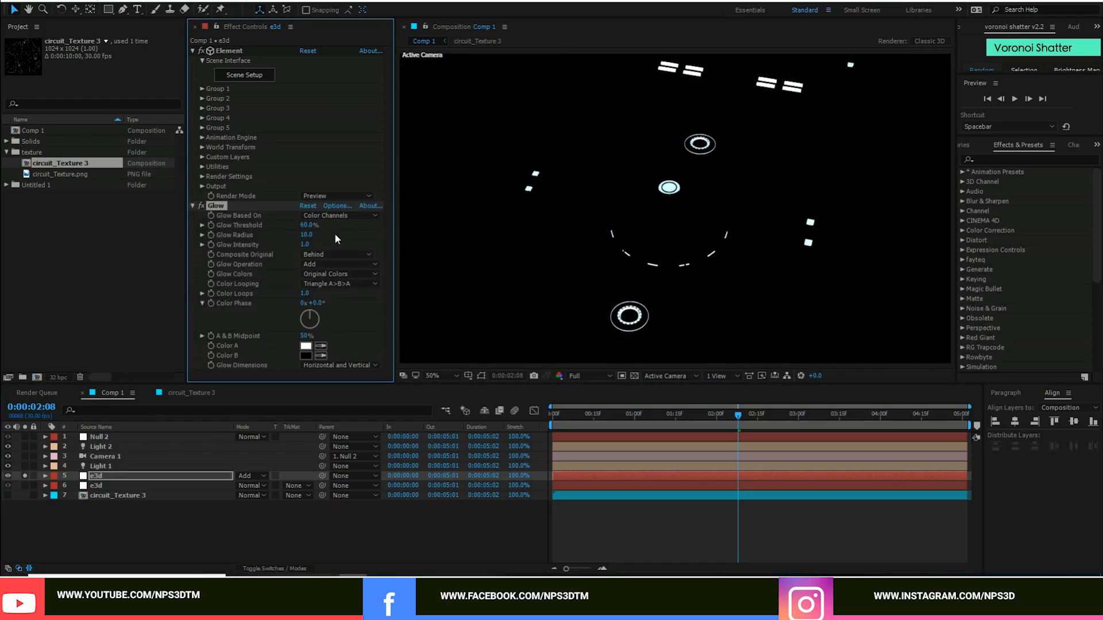
Set the Glow radius to 100 and its intensity to 0.2
{"action": "left_click_drag", "start_coordinate": [319, 234], "coordinate": [345, 232]}
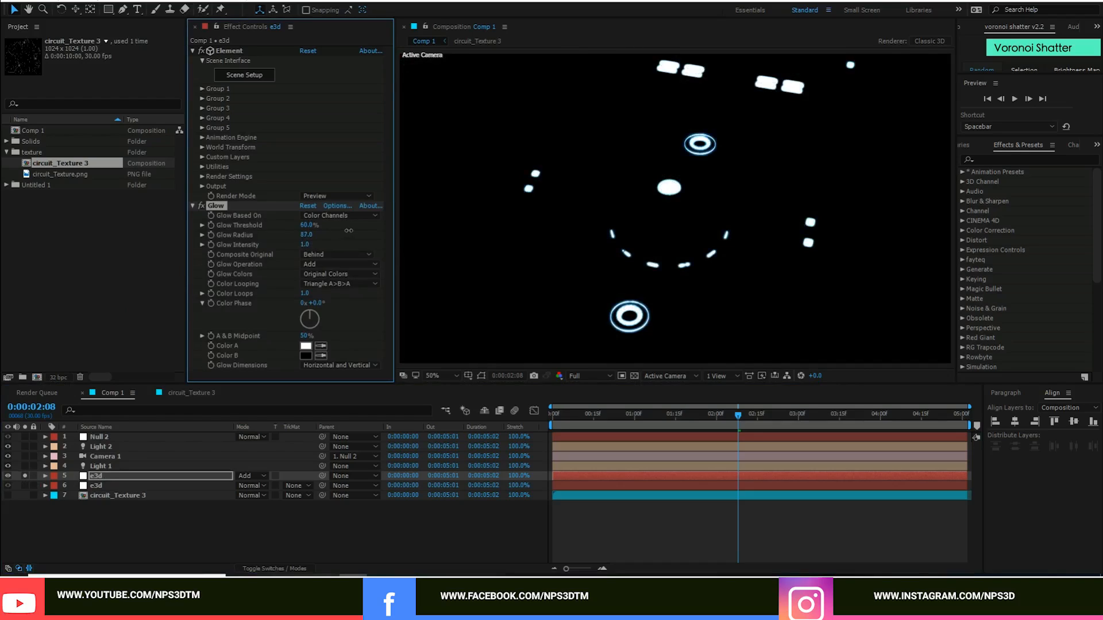
{"action": "left_click", "coordinate": [306, 234]}
{"action": "type", "text": "100"}
{"action": "key", "text": "Return"}
{"action": "left_click_drag", "start_coordinate": [305, 246], "coordinate": [262, 255]}
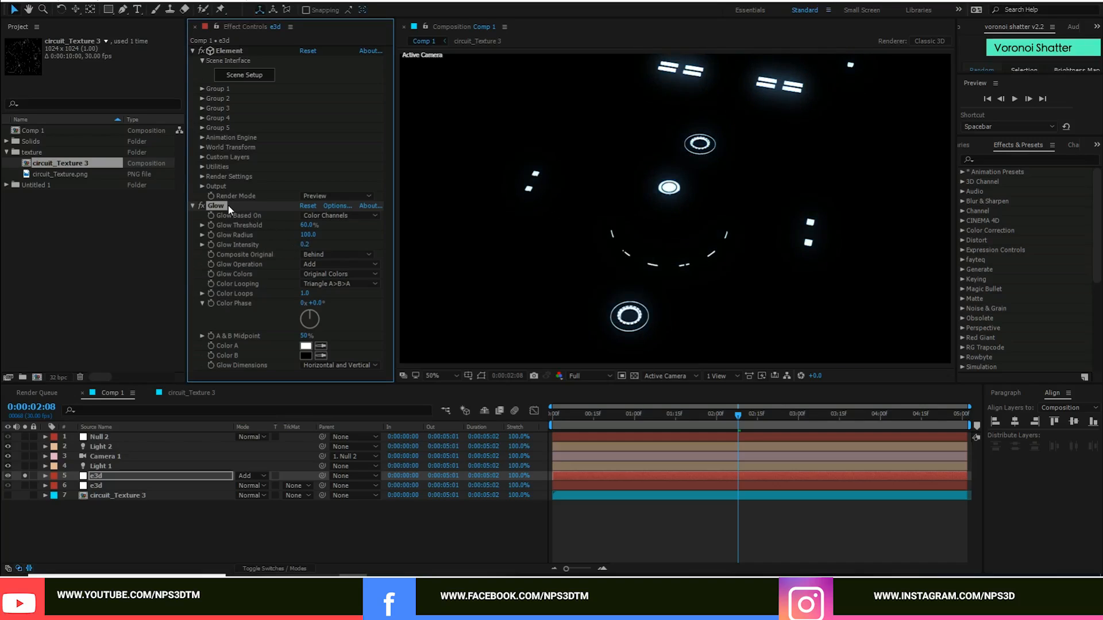
Duplicate the Glow effect twice, setting the radius to 217 on the second glow and 419 on the third
{"action": "key", "text": "ctrl+d"}
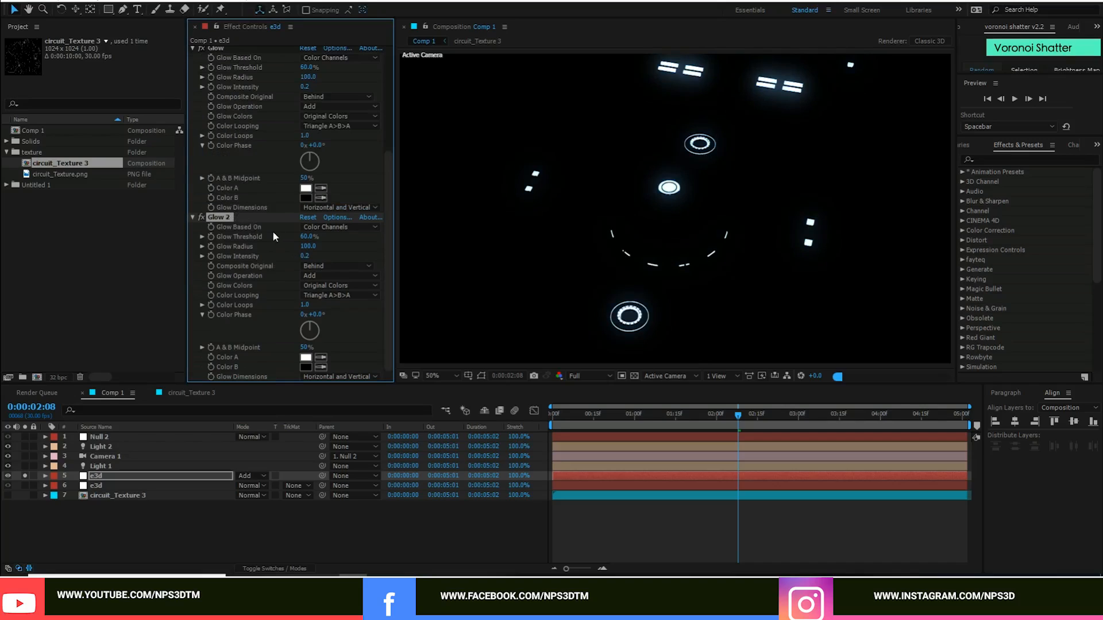
{"action": "left_click_drag", "start_coordinate": [310, 246], "coordinate": [367, 235]}
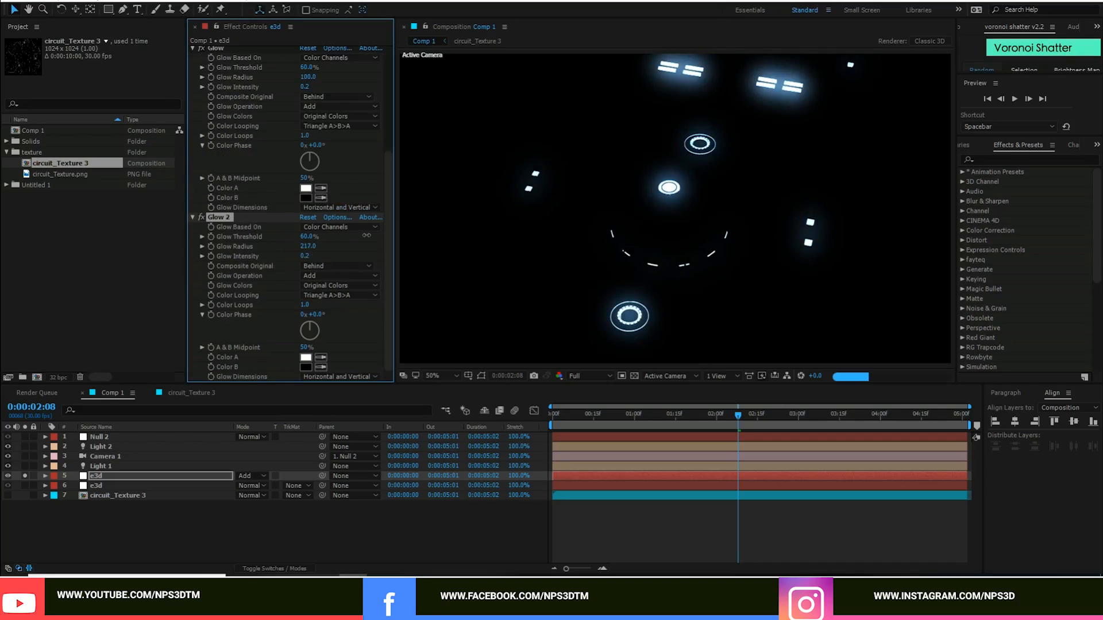
{"action": "key", "text": "ctrl+d"}
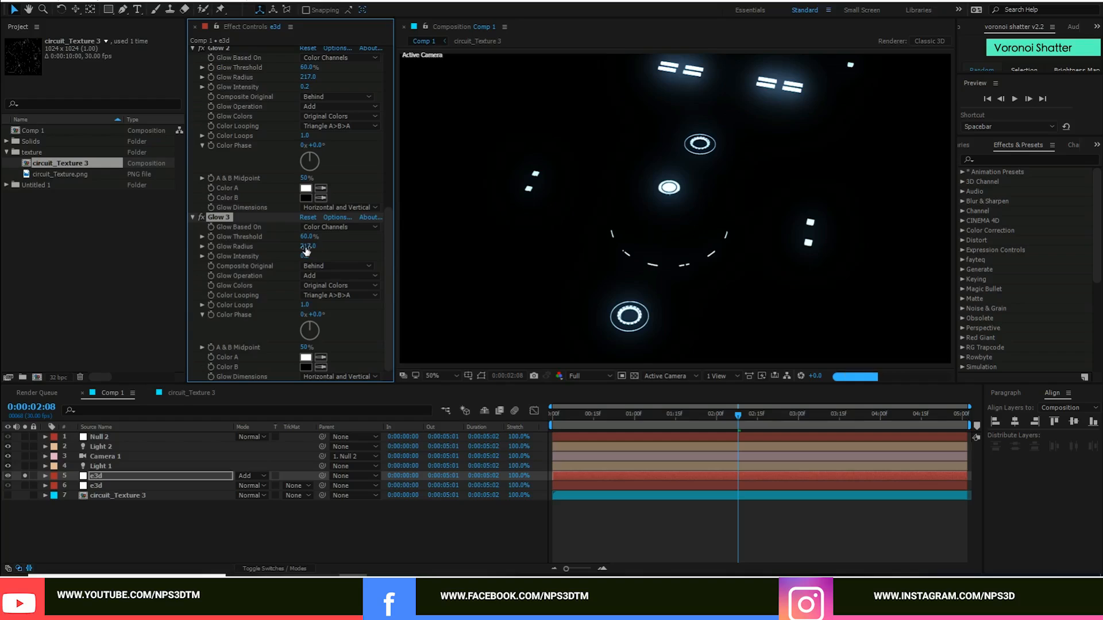
{"action": "left_click_drag", "start_coordinate": [414, 240], "coordinate": [418, 243]}
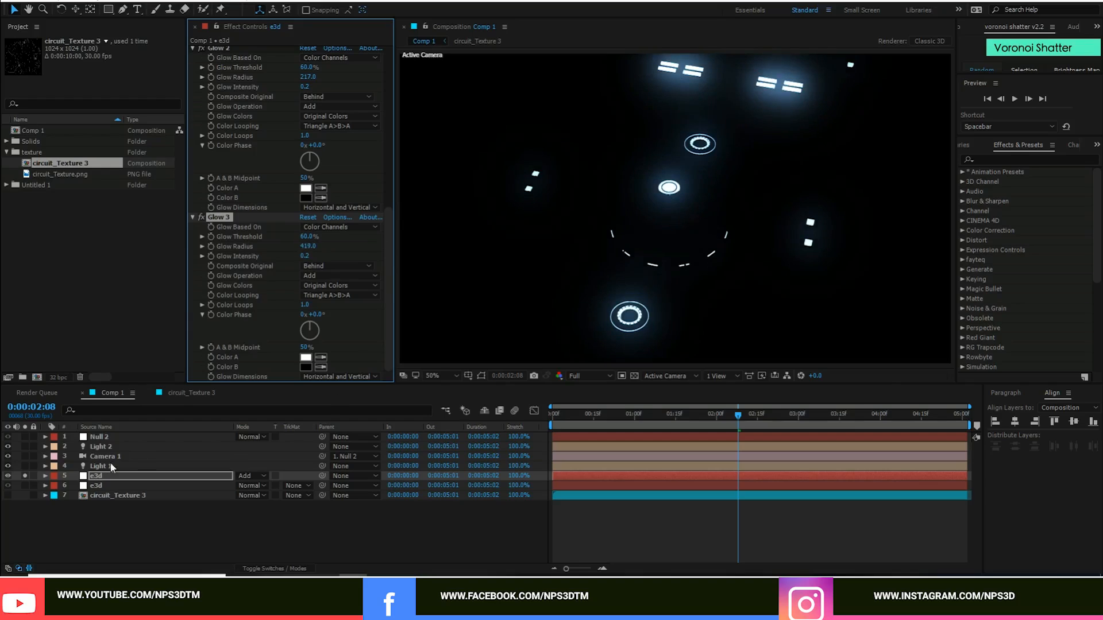
Unsolo the upper e3d layer and toggle its visibility to compare the scene with and without the glows
{"action": "left_click", "coordinate": [25, 476]}
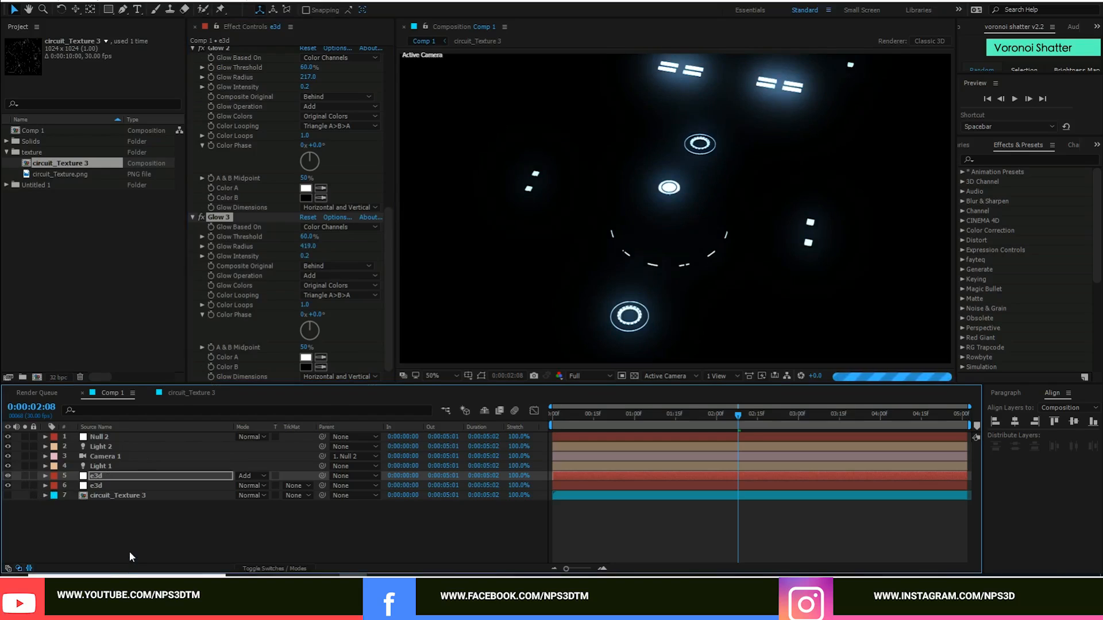
{"action": "left_click", "coordinate": [8, 475]}
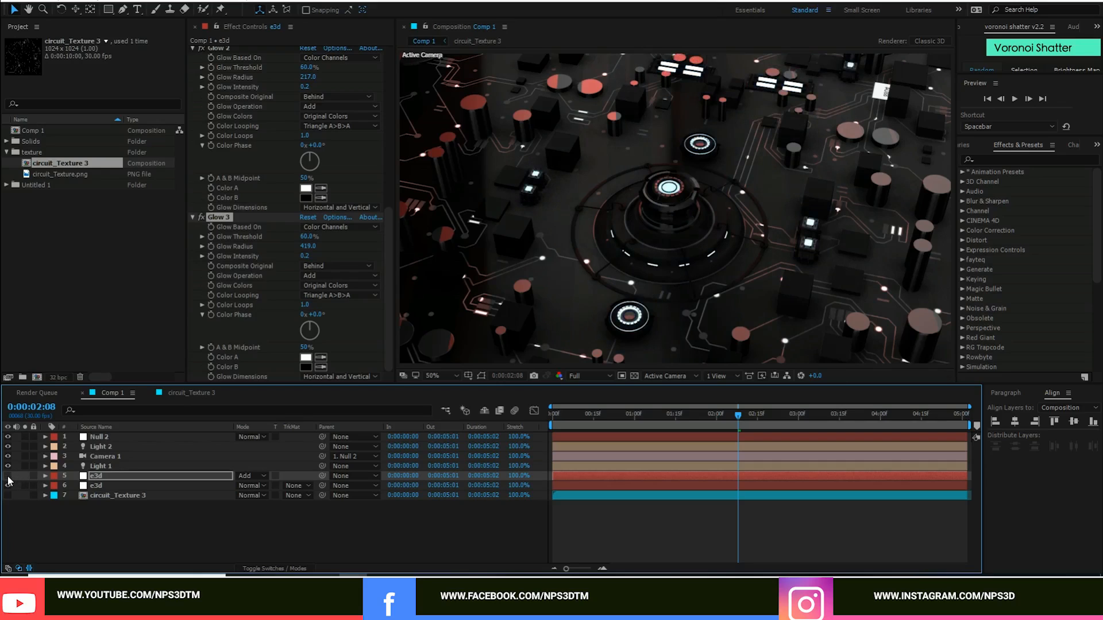
{"action": "left_click", "coordinate": [8, 477]}
{"action": "left_click", "coordinate": [8, 477]}
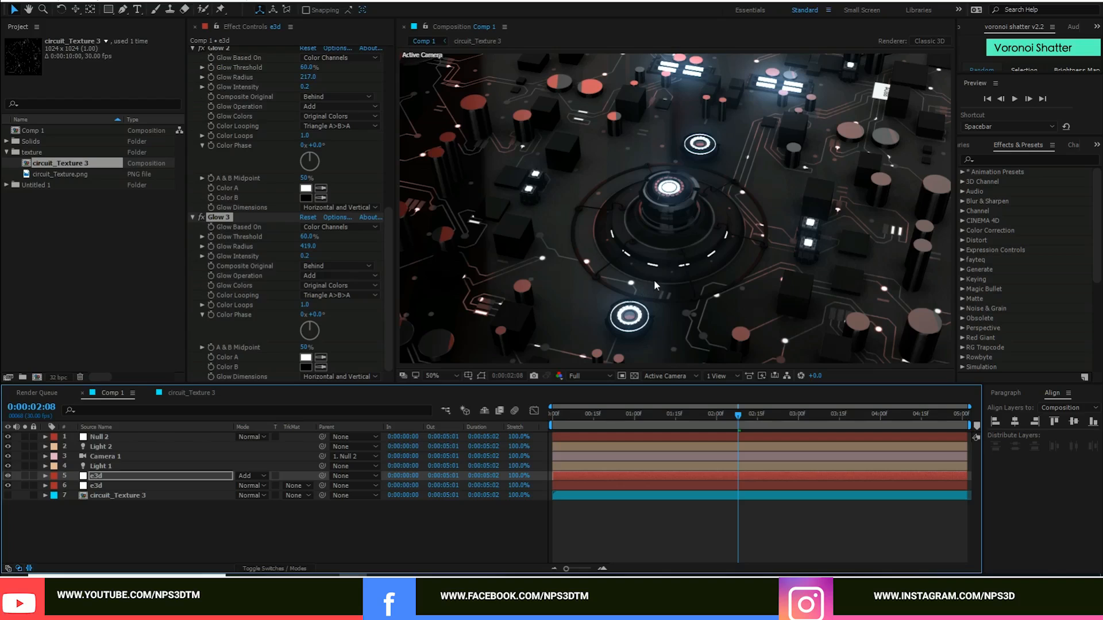
Collapse the three Glow effects on the upper e3d layer and add a Tint effect between Element and the first Glow
{"action": "scroll", "coordinate": [230, 225], "scroll_direction": "up", "scroll_amount": 4}
{"action": "left_click", "coordinate": [194, 177]}
{"action": "scroll", "coordinate": [202, 173], "scroll_direction": "up", "scroll_amount": 4}
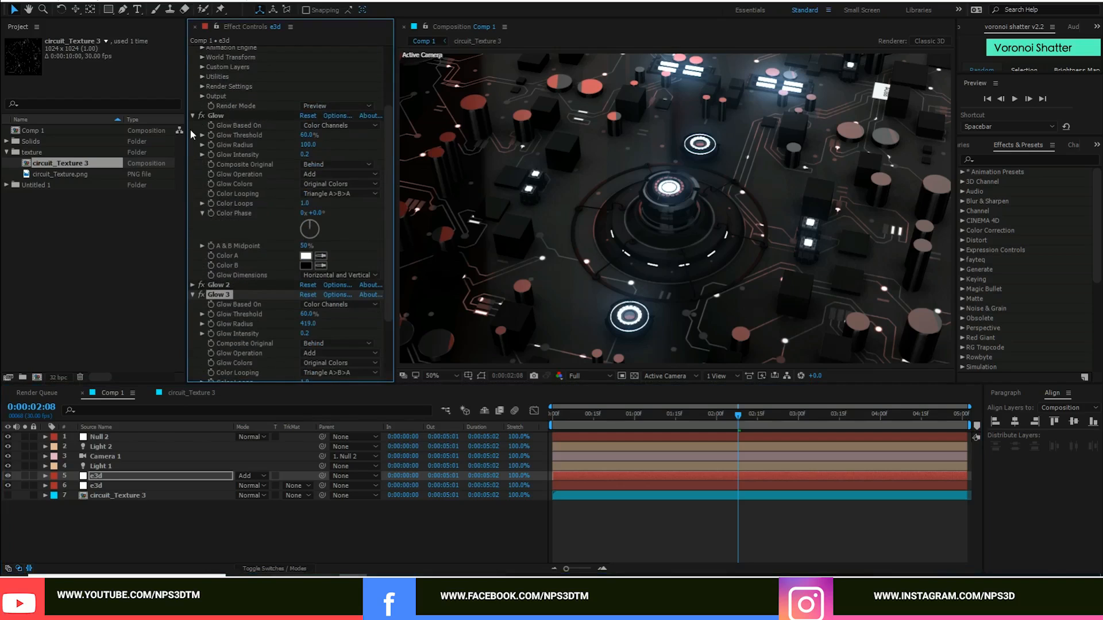
{"action": "left_click", "coordinate": [192, 116]}
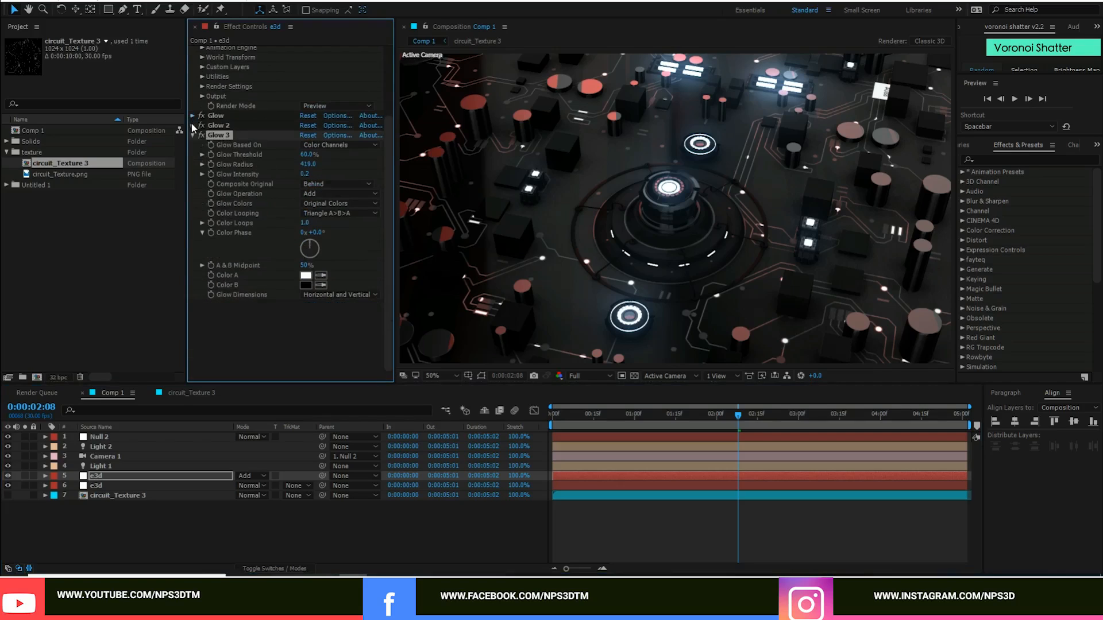
{"action": "scroll", "coordinate": [191, 137], "scroll_direction": "up", "scroll_amount": 3}
{"action": "left_click", "coordinate": [192, 217]}
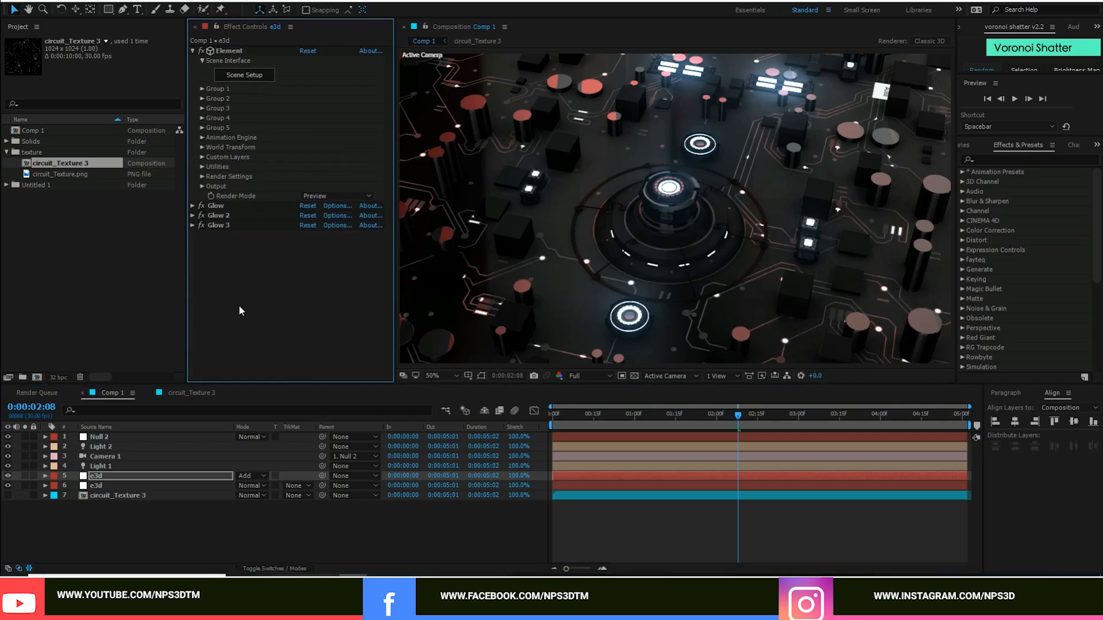
{"action": "key", "text": "ctrl+space"}
{"action": "type", "text": "t"}
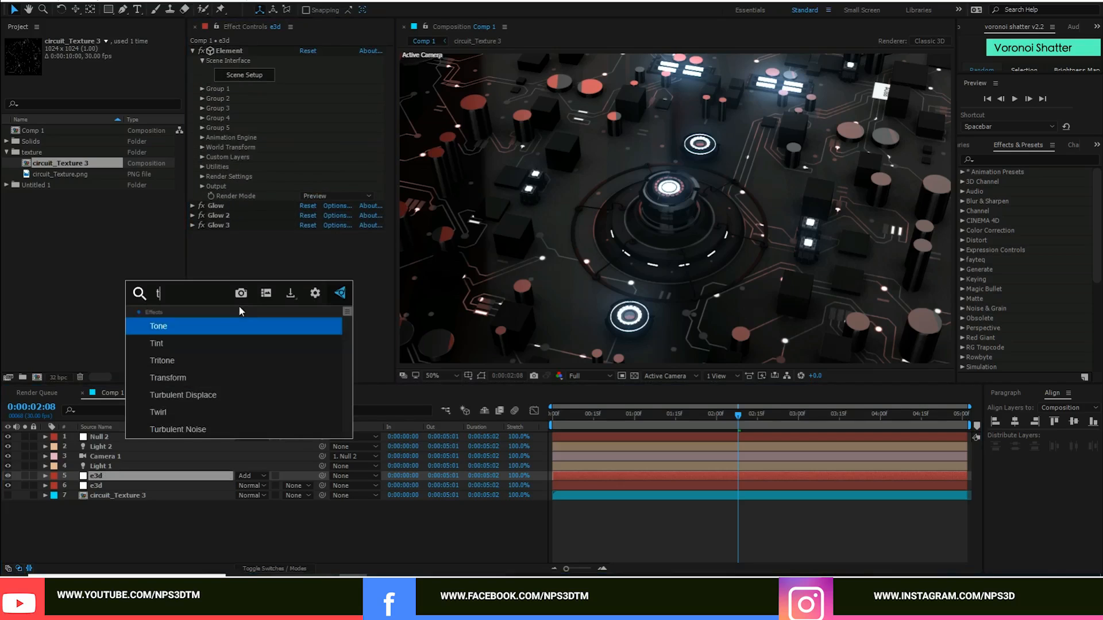
{"action": "left_click", "coordinate": [196, 326]}
{"action": "left_click_drag", "start_coordinate": [222, 233], "coordinate": [235, 199]}
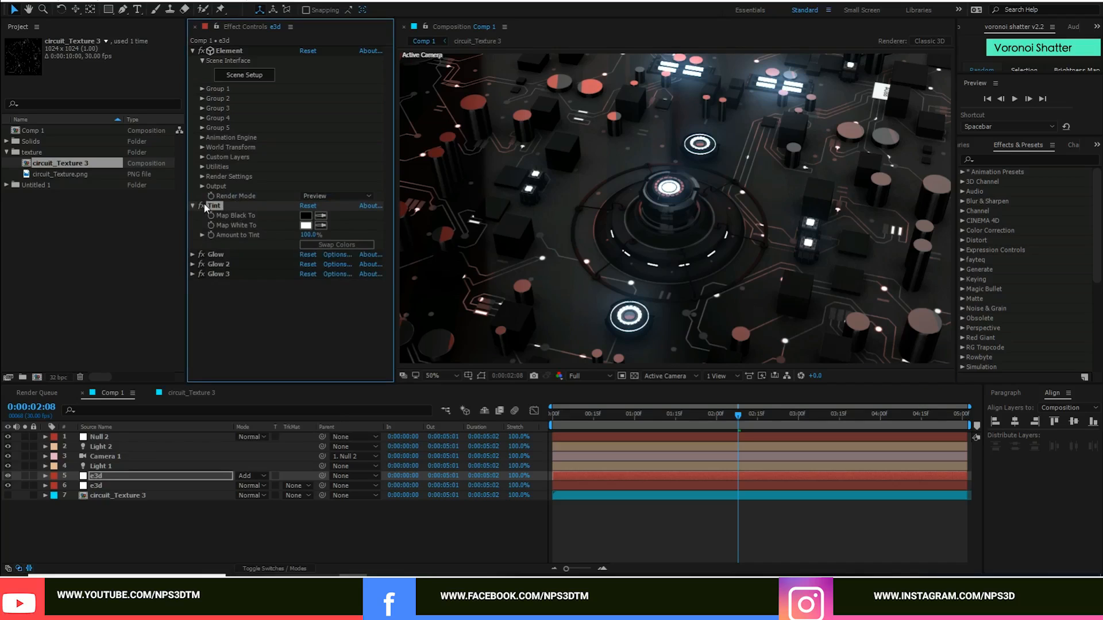
Set the Tint's Map White To color to light red FE5858 and save the project
{"action": "left_click", "coordinate": [306, 225]}
{"action": "left_click", "coordinate": [259, 334]}
{"action": "left_click_drag", "start_coordinate": [259, 335], "coordinate": [262, 331]}
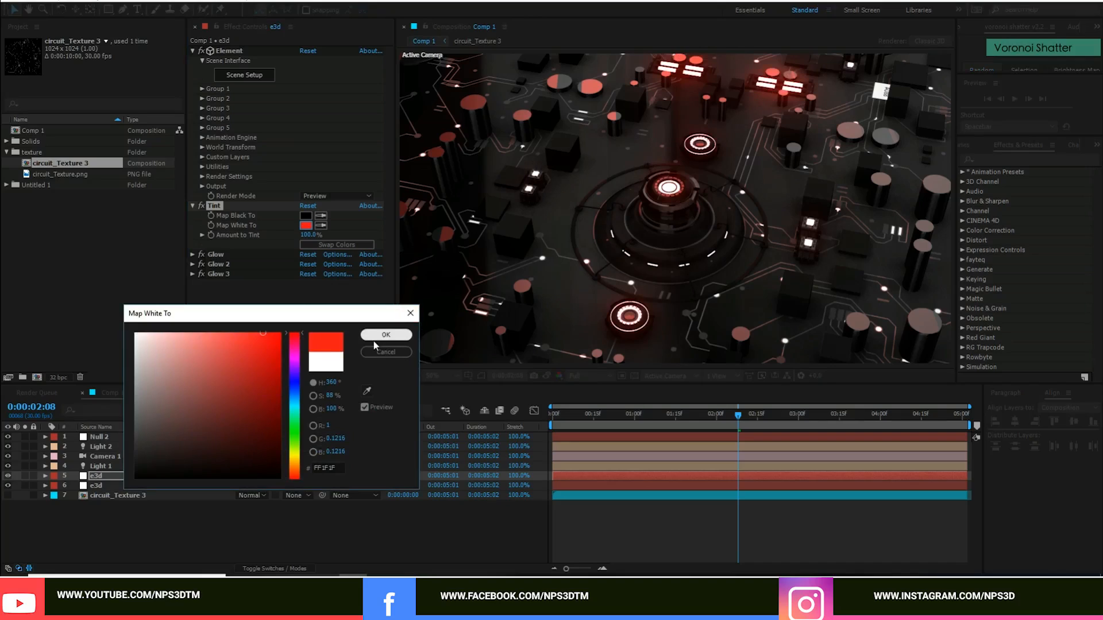
{"action": "left_click", "coordinate": [230, 332]}
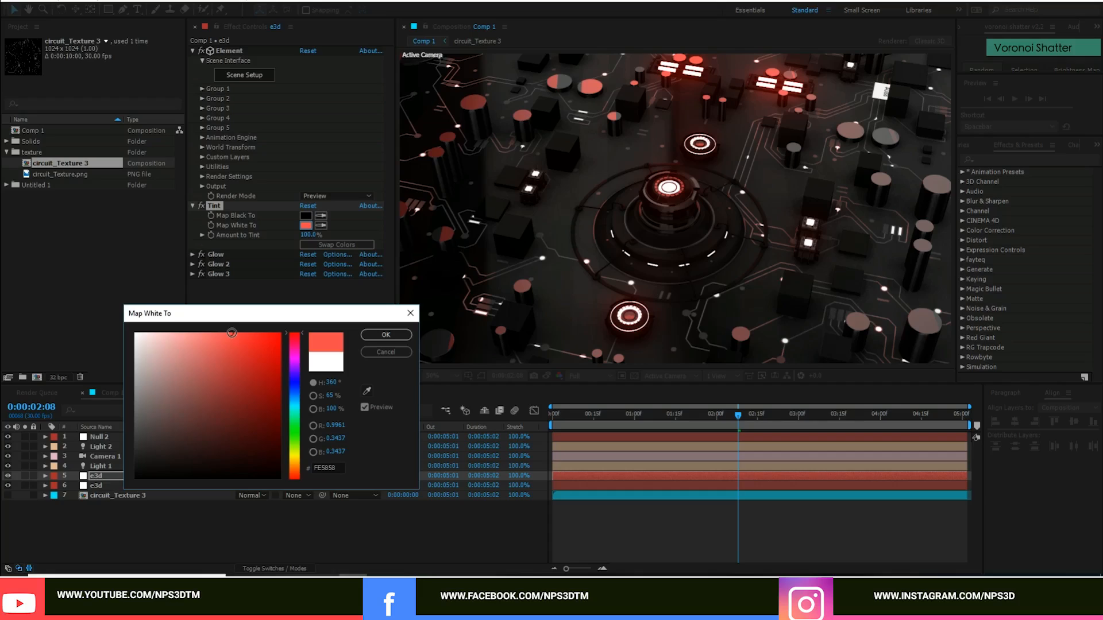
{"action": "left_click", "coordinate": [386, 334]}
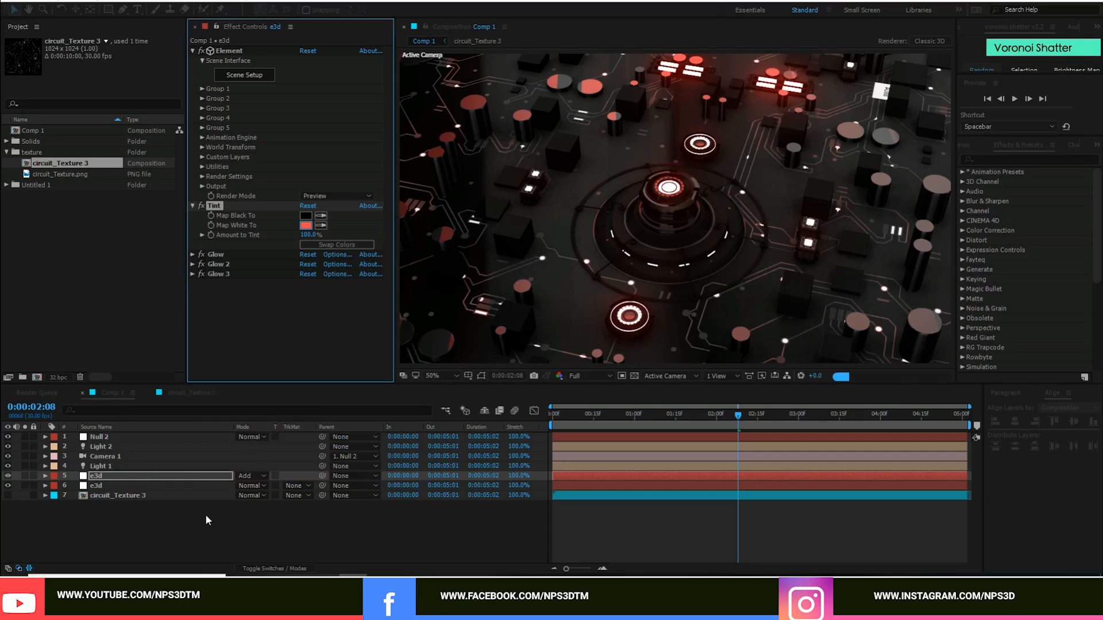
{"action": "left_click", "coordinate": [205, 521]}
{"action": "key", "text": "ctrl+s"}
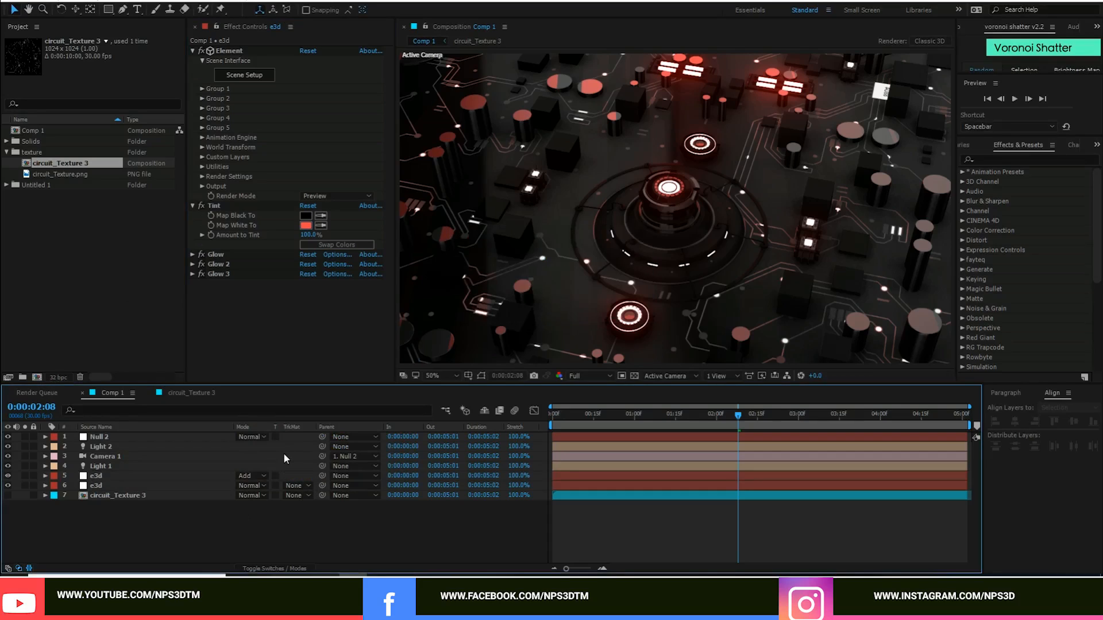
Move the current time to 0:00:00:12 and set the composition preview resolution to Half
{"action": "scroll", "coordinate": [650, 280], "scroll_direction": "down", "scroll_amount": 1}
{"action": "scroll", "coordinate": [657, 262], "scroll_direction": "up", "scroll_amount": 1}
{"action": "scroll", "coordinate": [647, 281], "scroll_direction": "down", "scroll_amount": 1}
{"action": "scroll", "coordinate": [646, 281], "scroll_direction": "up", "scroll_amount": 1}
{"action": "left_click", "coordinate": [117, 457]}
{"action": "left_click", "coordinate": [585, 414]}
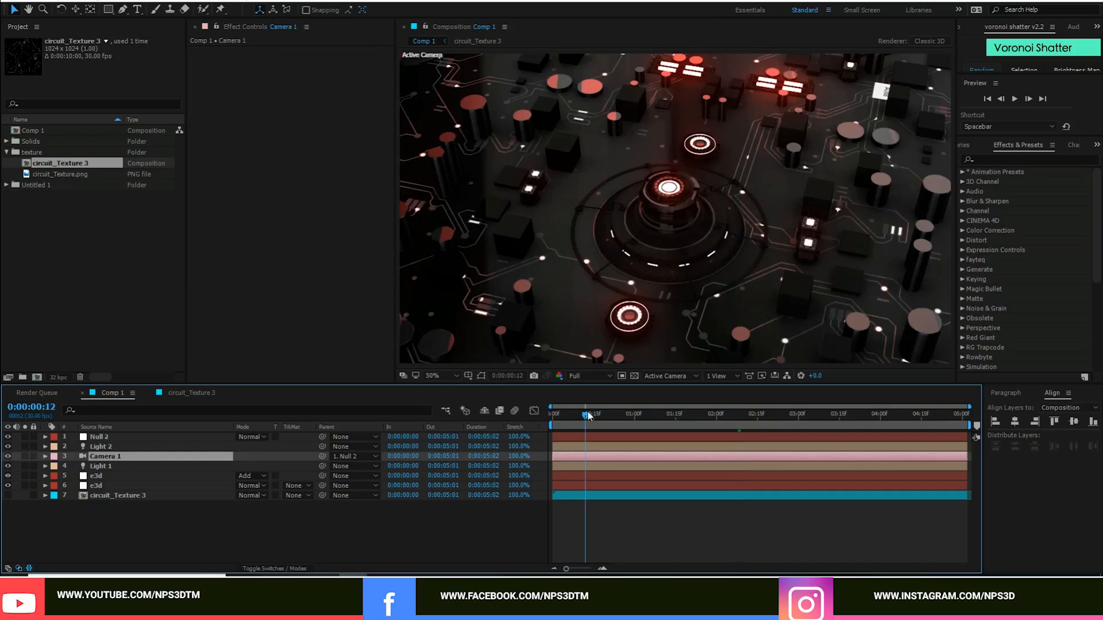
{"action": "left_click", "coordinate": [588, 375]}
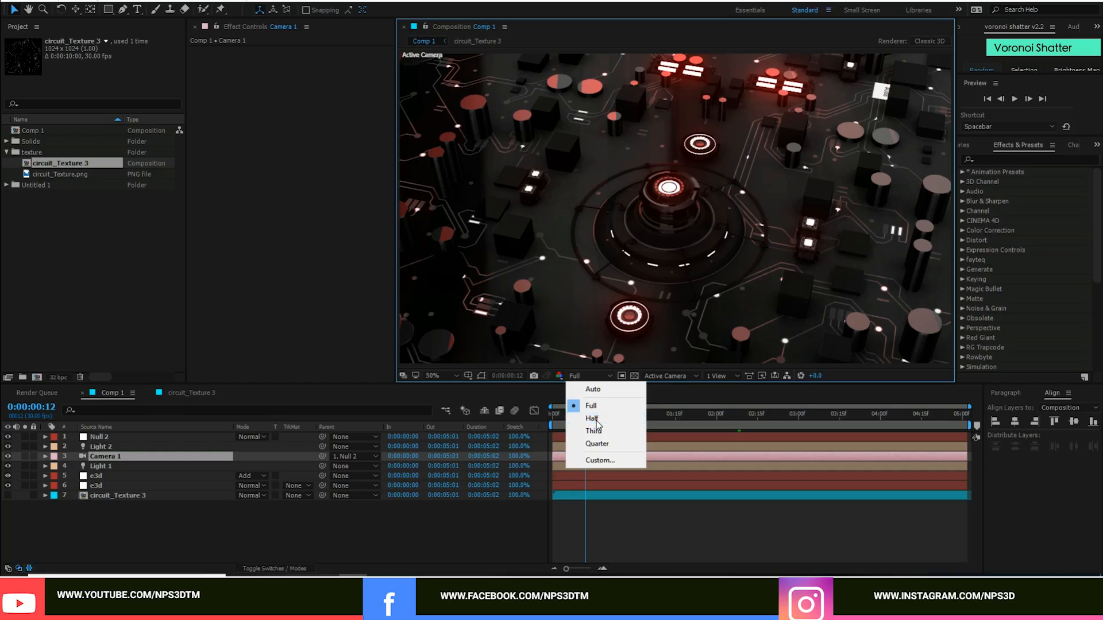
{"action": "left_click", "coordinate": [596, 420]}
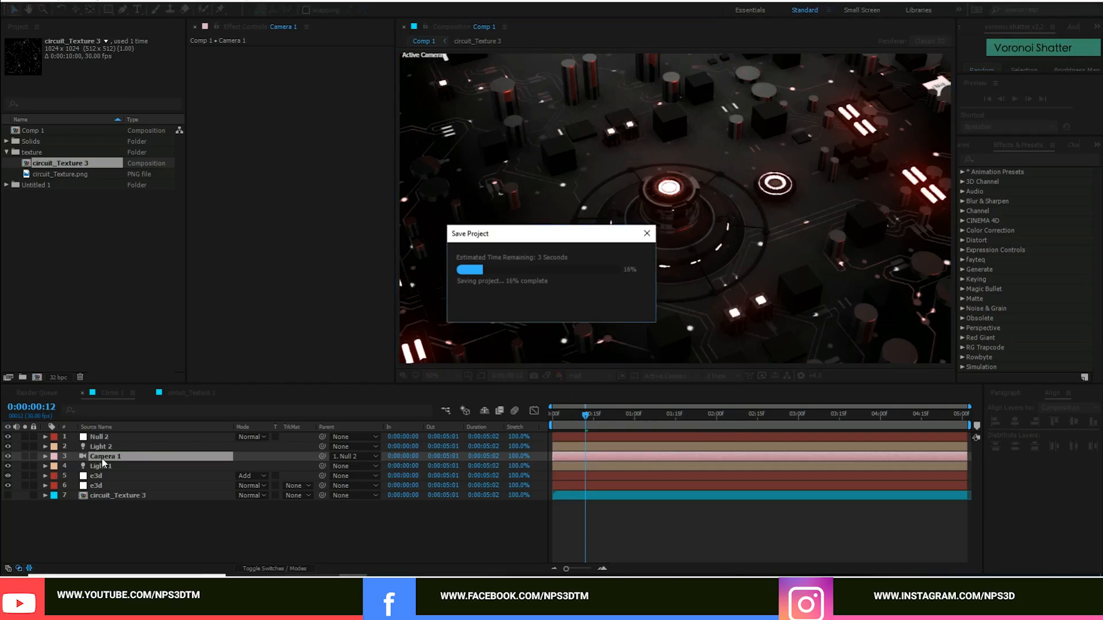
Reveal the camera options of Camera 1 and turn on Depth of Field
{"action": "key", "text": "a"}
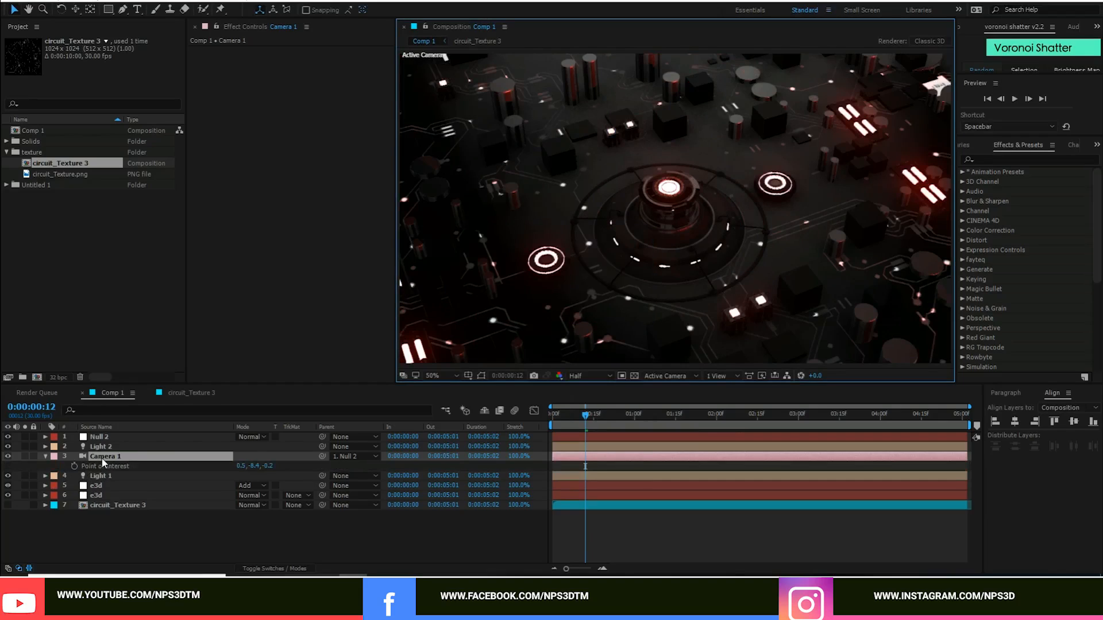
{"action": "key", "text": "a"}
{"action": "key", "text": "a"}
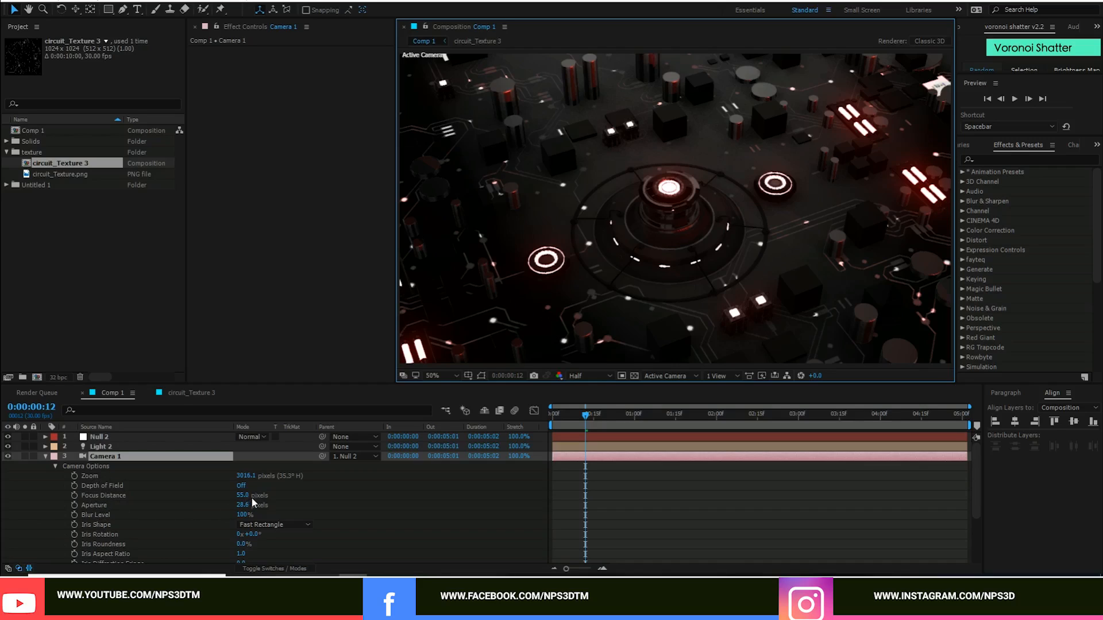
{"action": "left_click", "coordinate": [242, 486]}
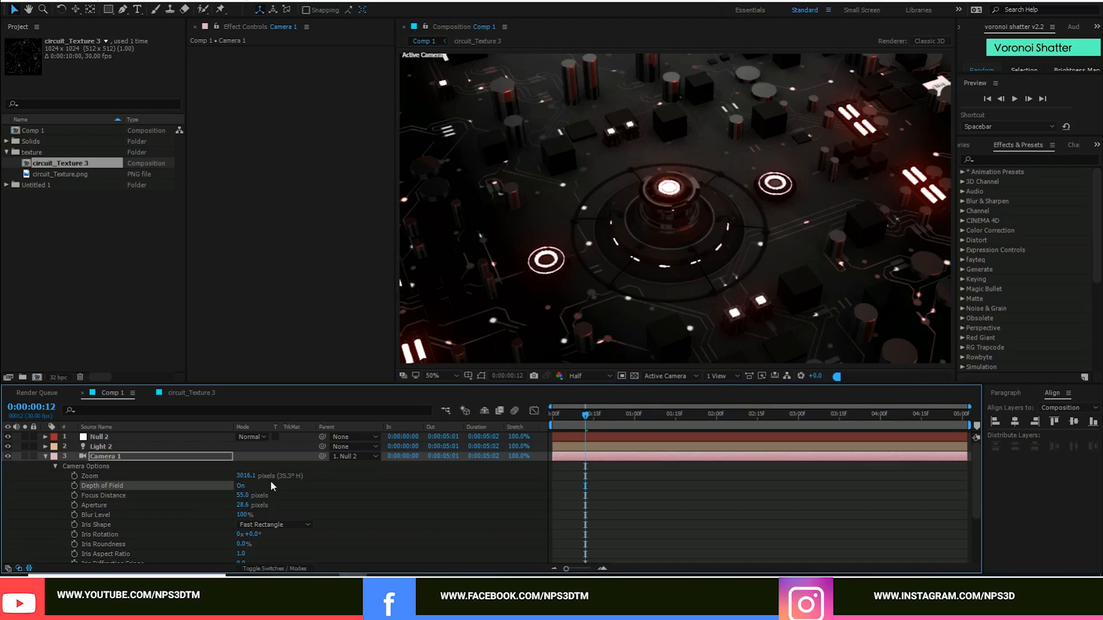